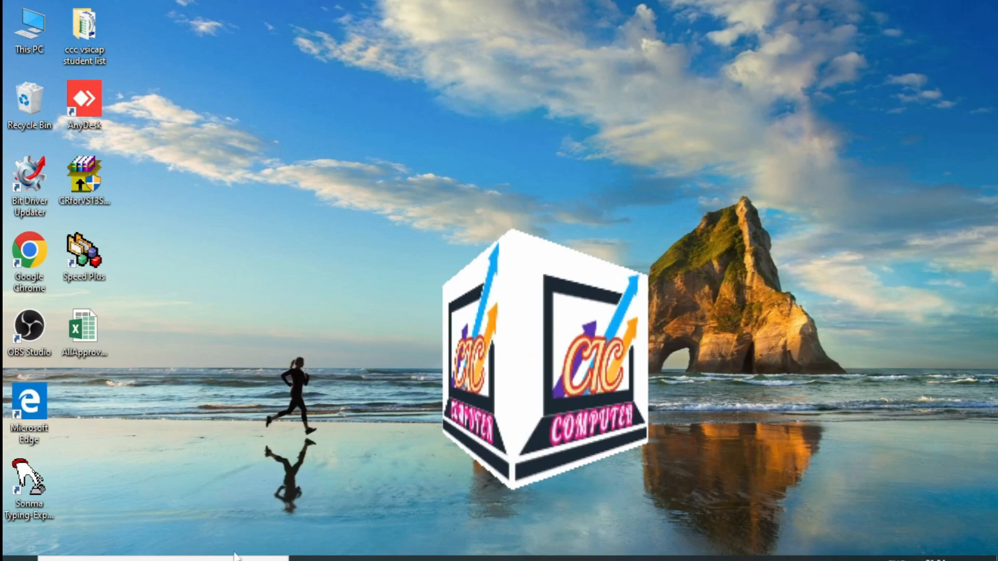
Launch Excel 2013 and create a blank workbook
left_click(171, 558)
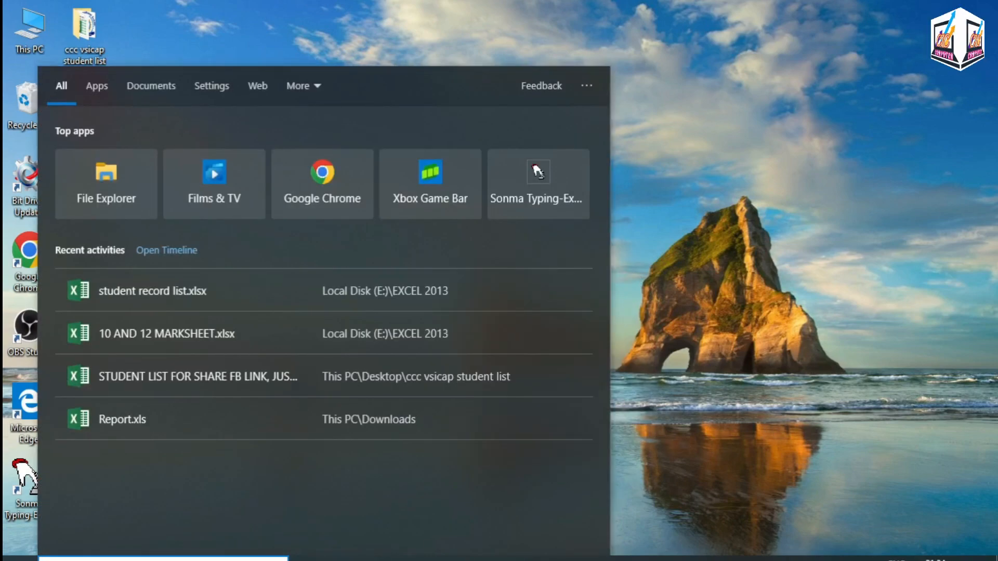
type("excel")
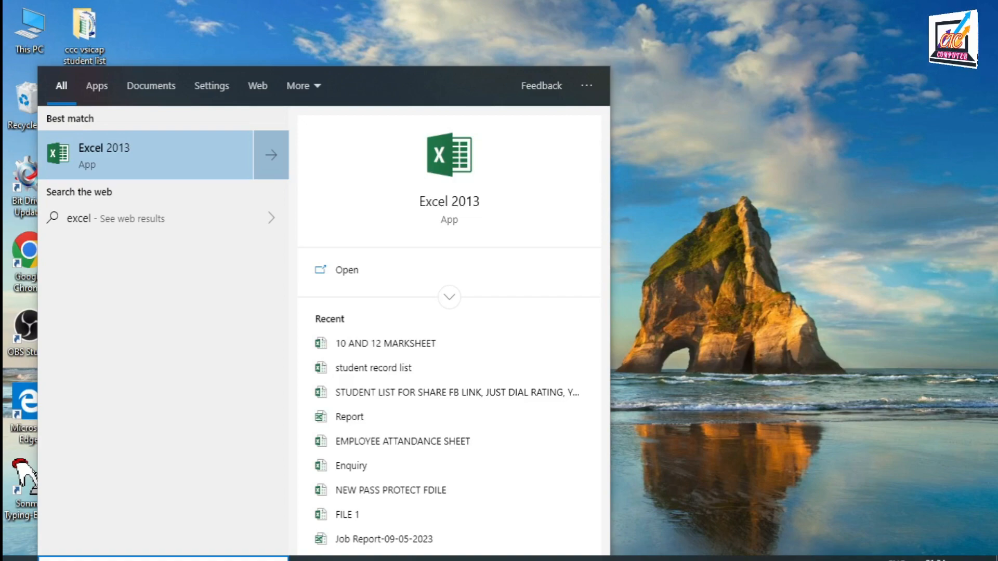
key("Return")
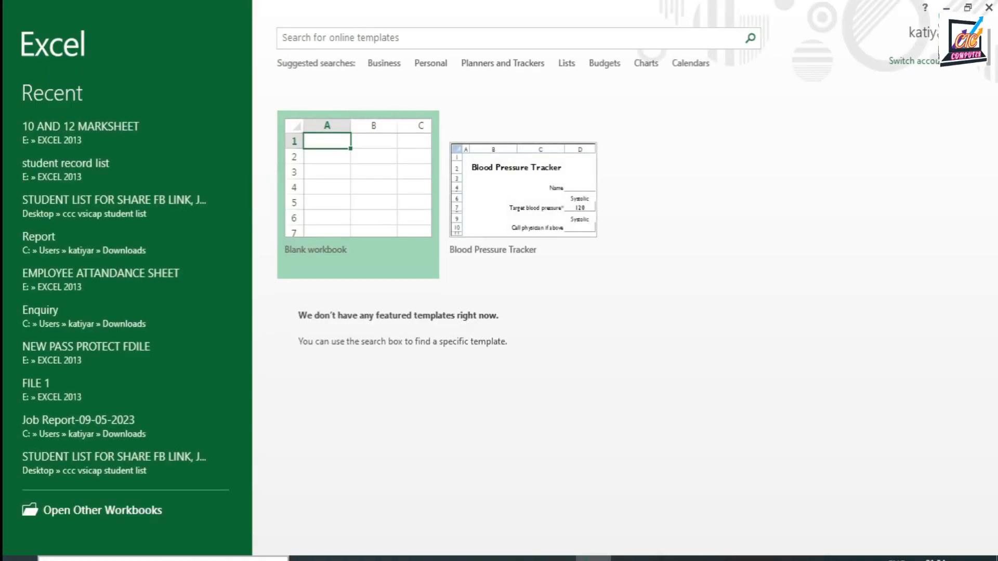
left_click(366, 206)
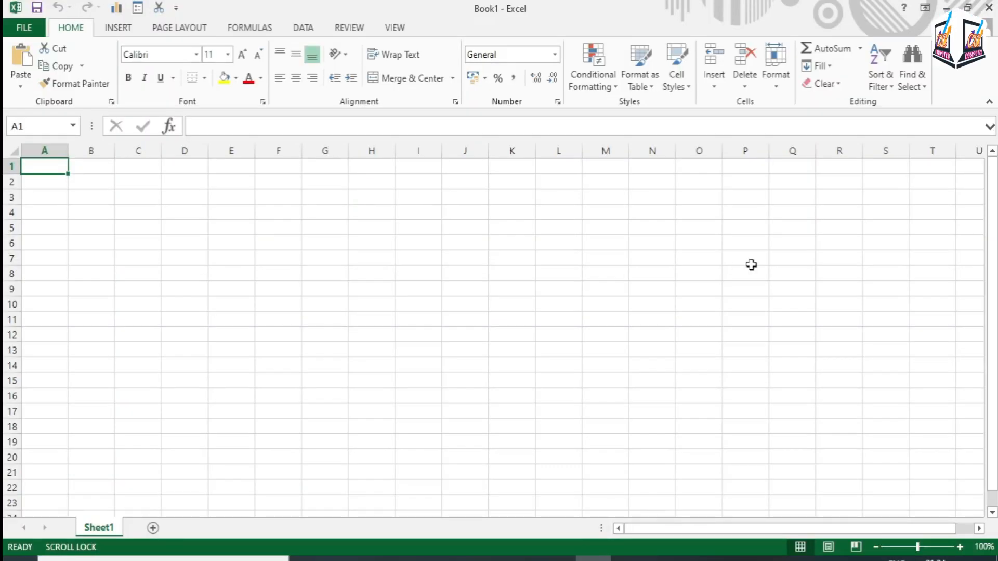
Open the recent workbook 10 AND 12 MARKSHEET from the EXCEL 2013 folder
left_click(127, 33)
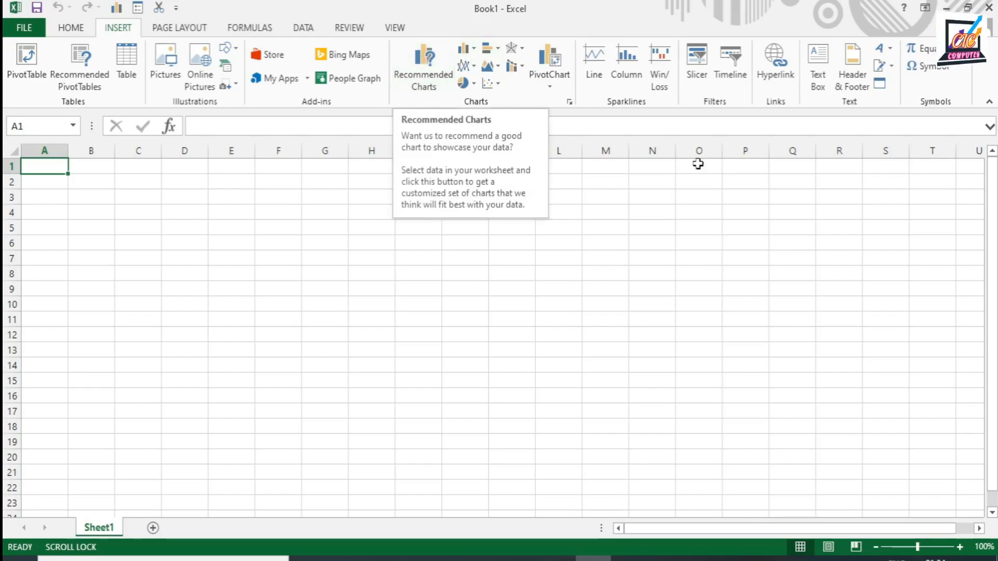
left_click(27, 30)
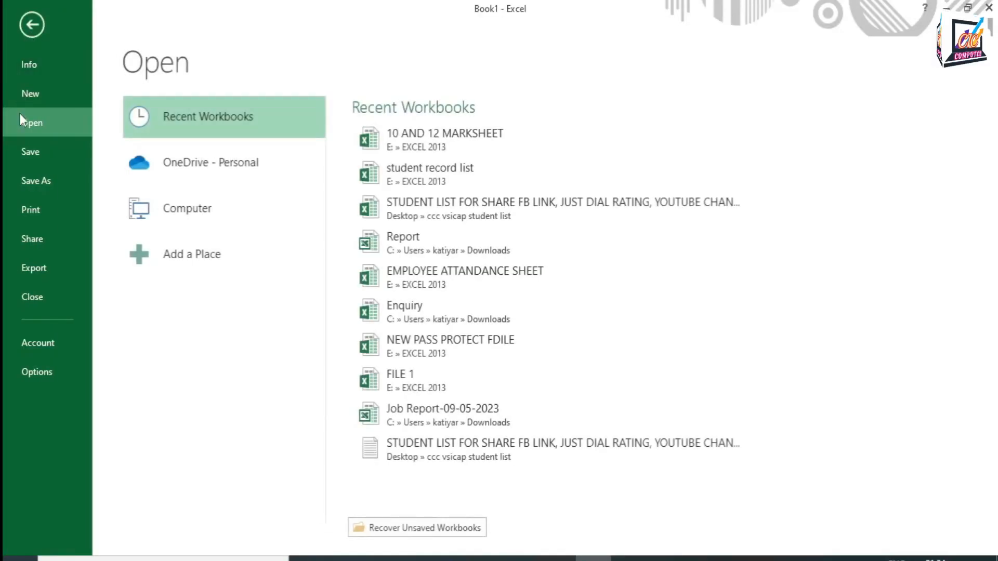
left_click(450, 135)
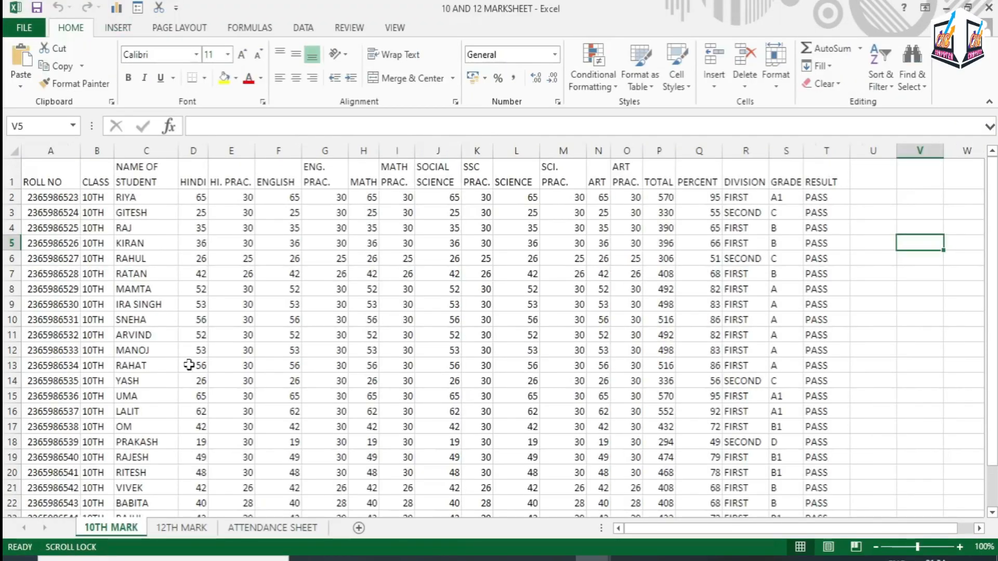
Examine the student records on the 10TH MARK sheet, including the roll numbers, subject marks and percentages
scroll(128, 225, "down", 9)
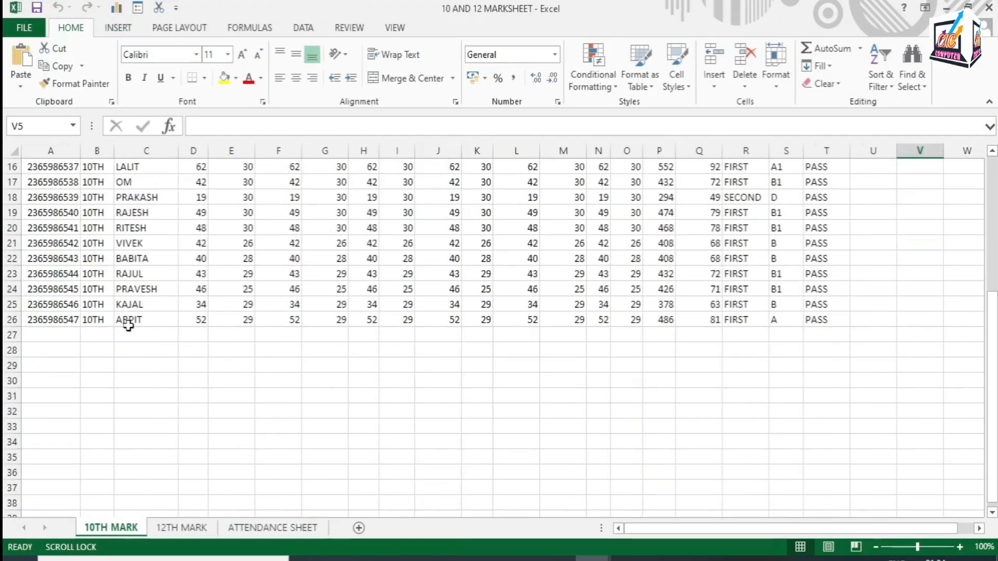
scroll(279, 381, "up", 9)
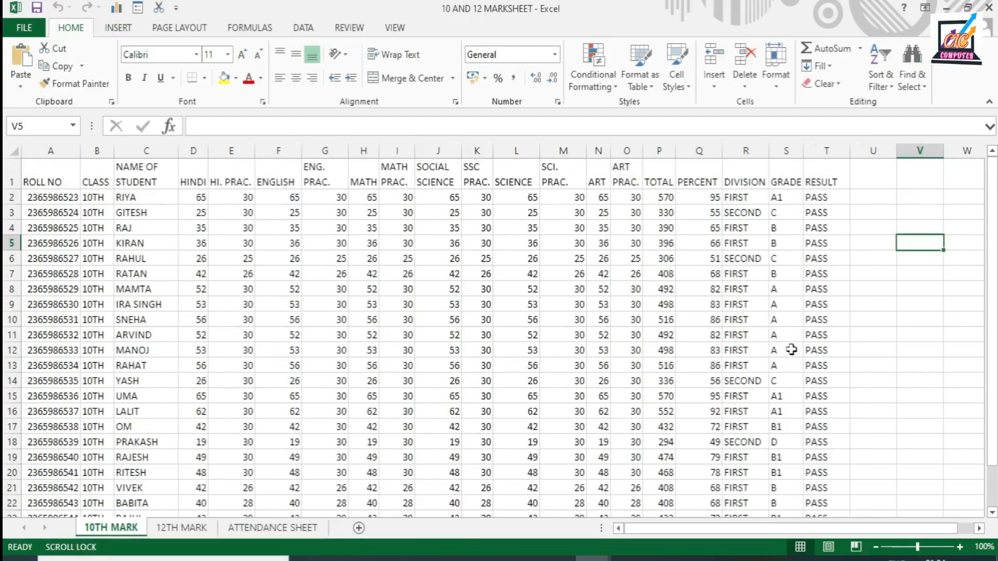
left_click(113, 31)
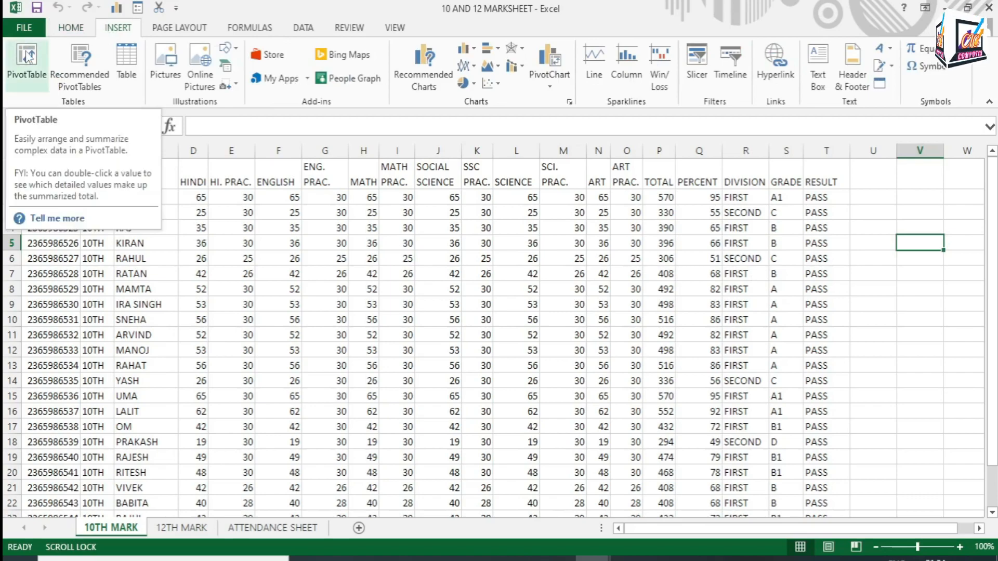
left_click(369, 213)
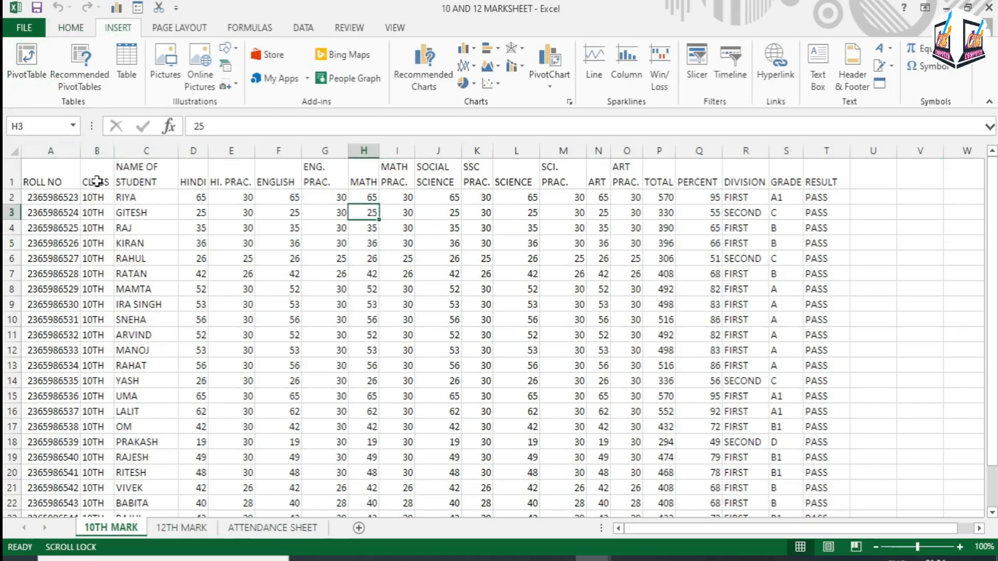
left_click_drag(56, 183, 807, 489)
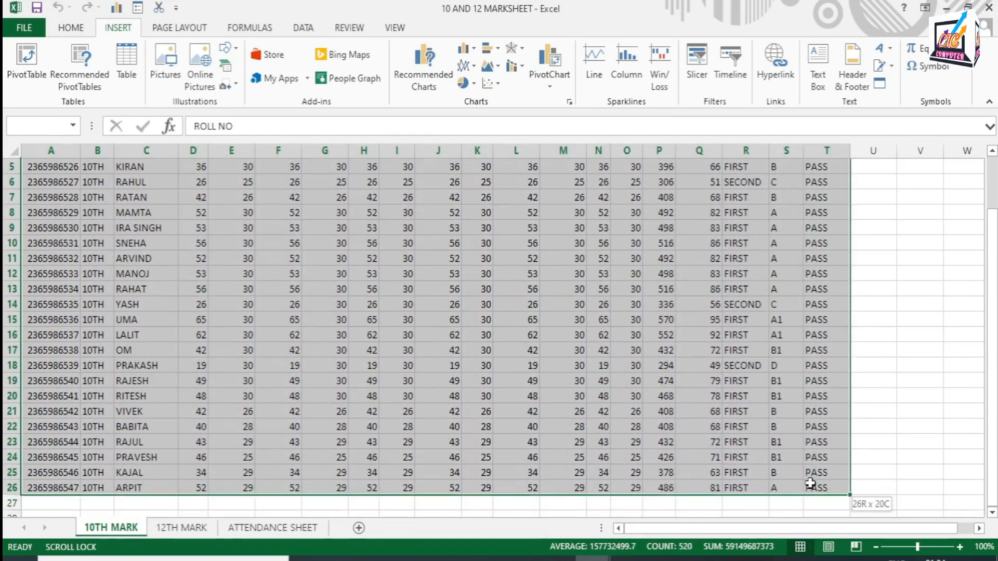
scroll(822, 403, "up", 2)
left_click(626, 274)
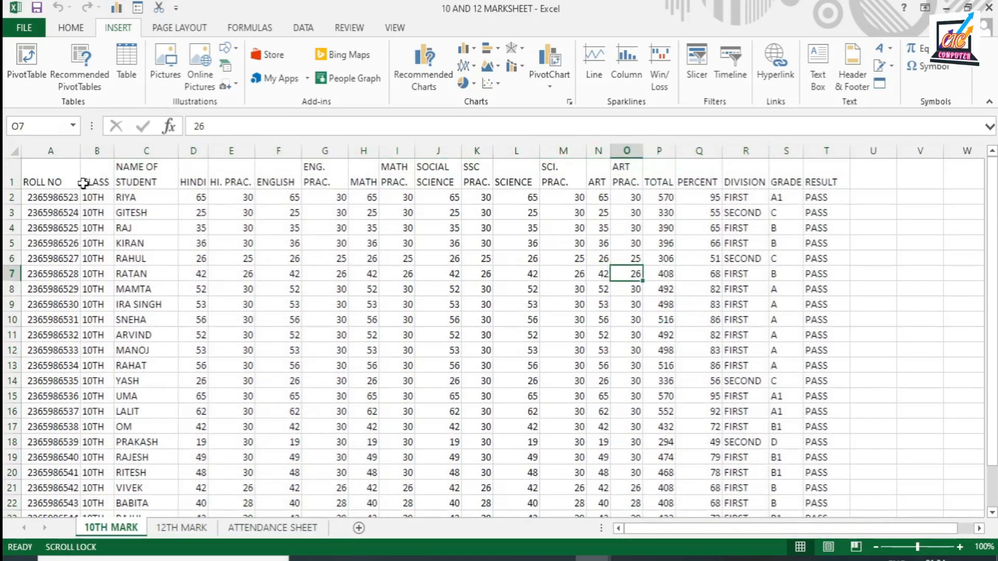
left_click_drag(44, 193, 54, 413)
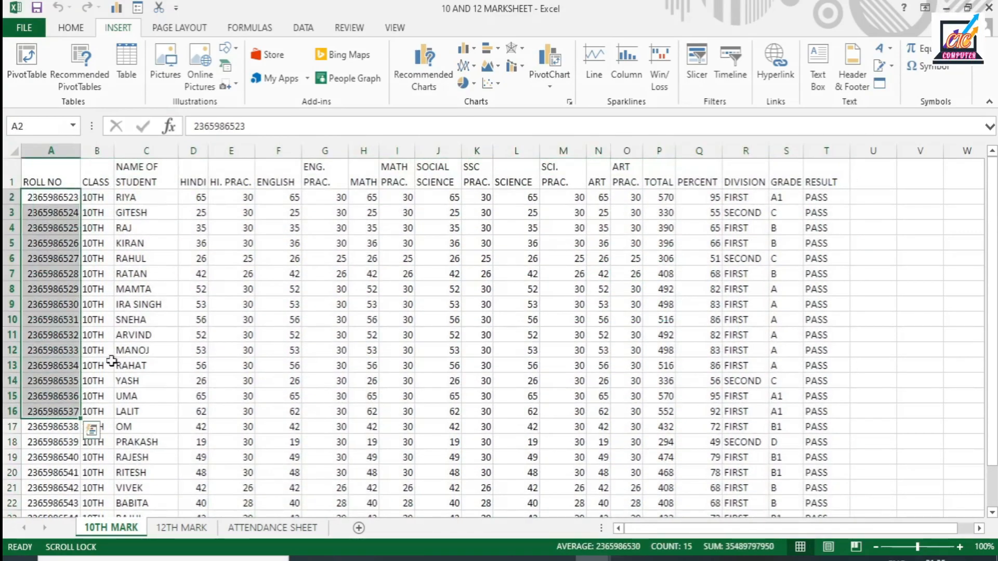
left_click_drag(195, 195, 644, 508)
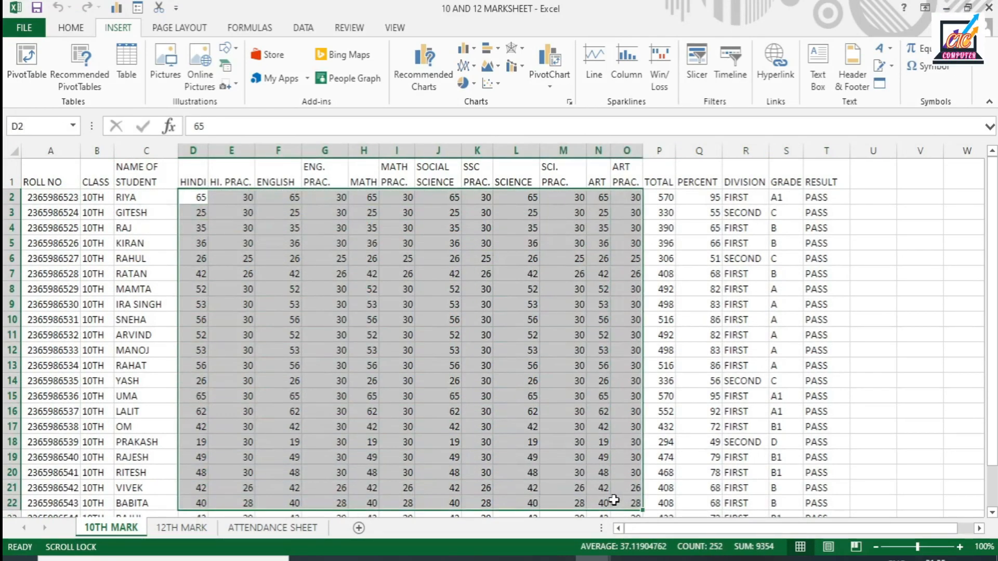
left_click(690, 290)
left_click_drag(46, 197, 50, 473)
left_click_drag(702, 197, 701, 514)
Create a PivotTable on a new worksheet from the data range '10TH MARK'!$A$1:$T$26
left_click(515, 319)
scroll(456, 292, "up", 2)
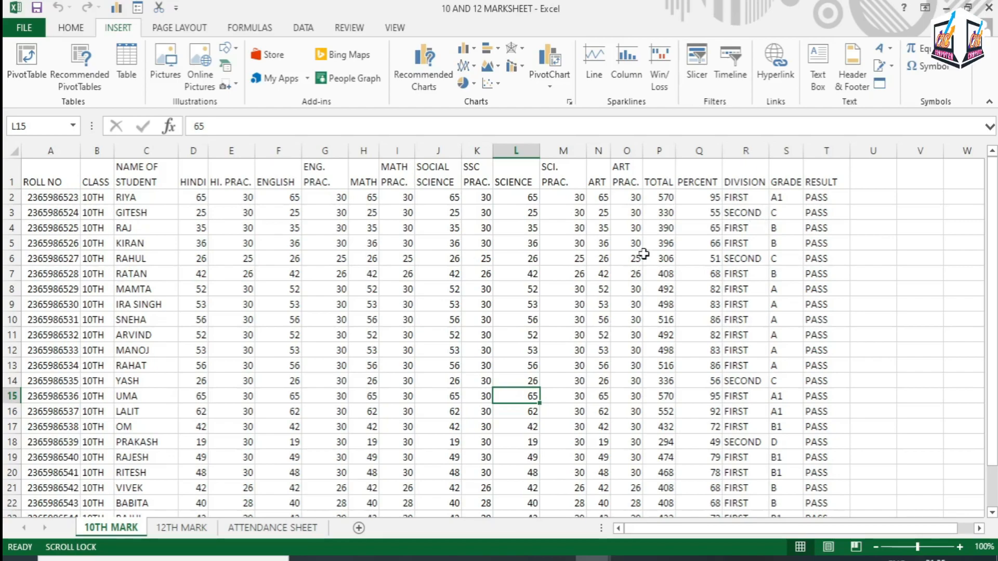
left_click(26, 63)
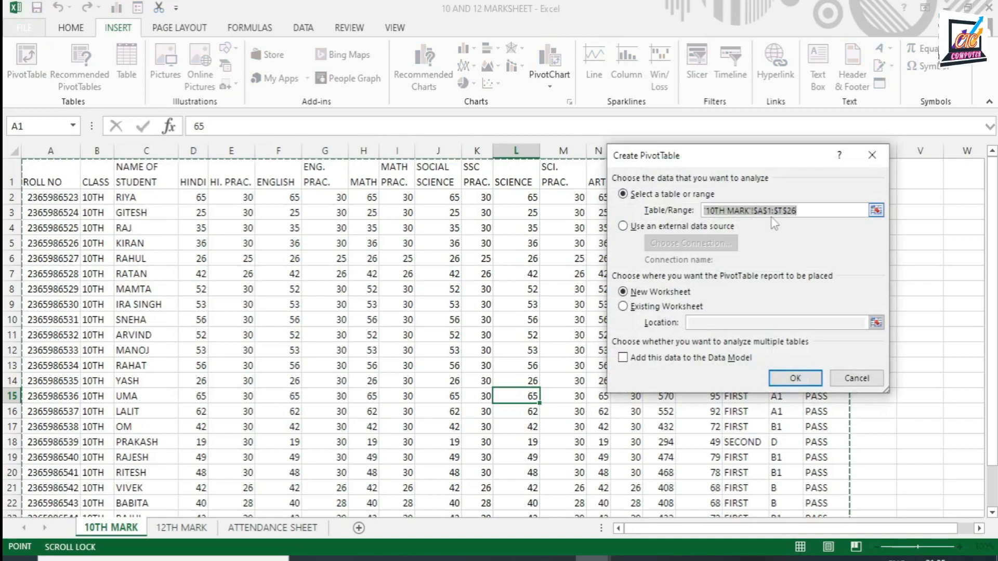
scroll(418, 273, "down", 6)
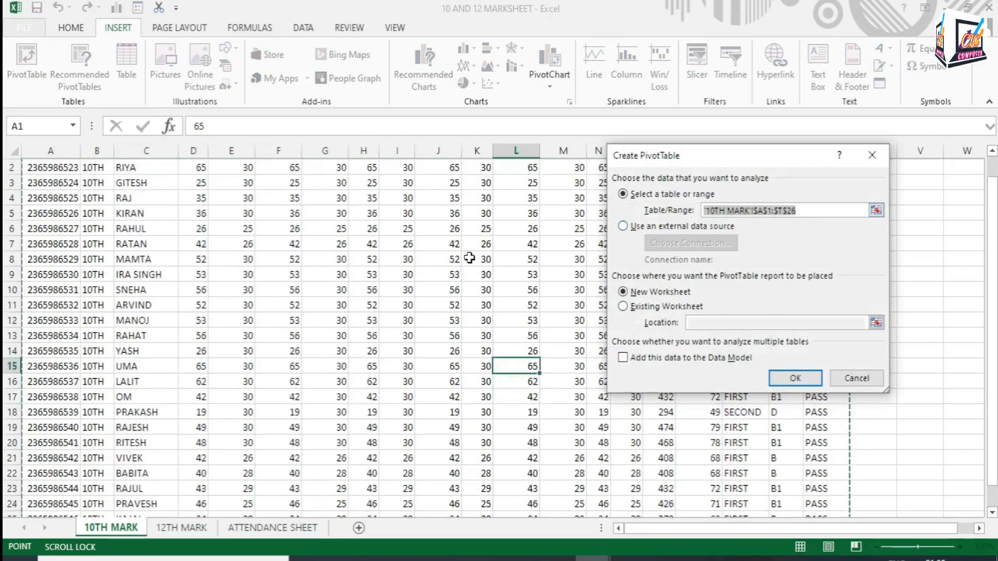
scroll(127, 261, "up", 6)
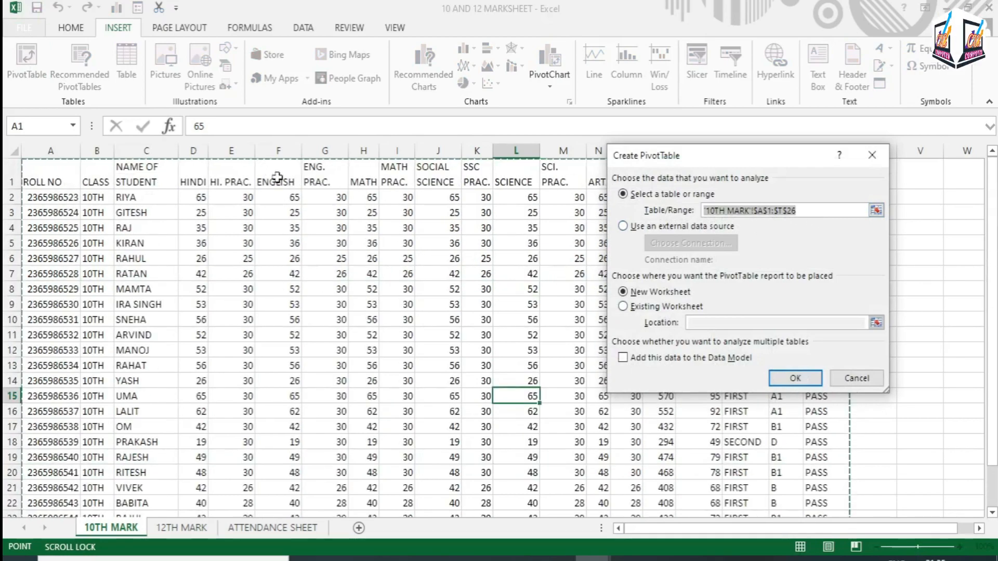
left_click_drag(73, 175, 807, 490)
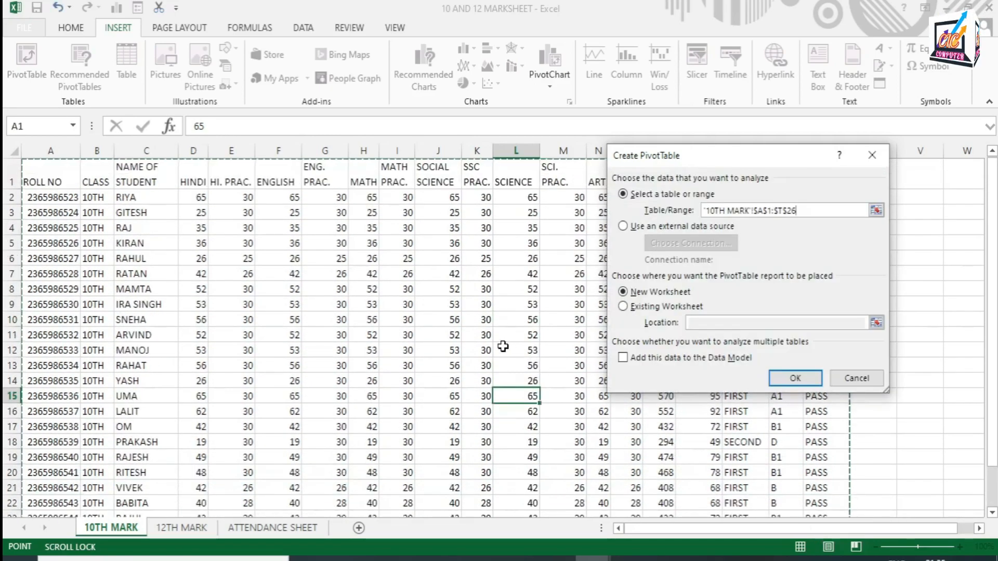
scroll(311, 324, "down", 6)
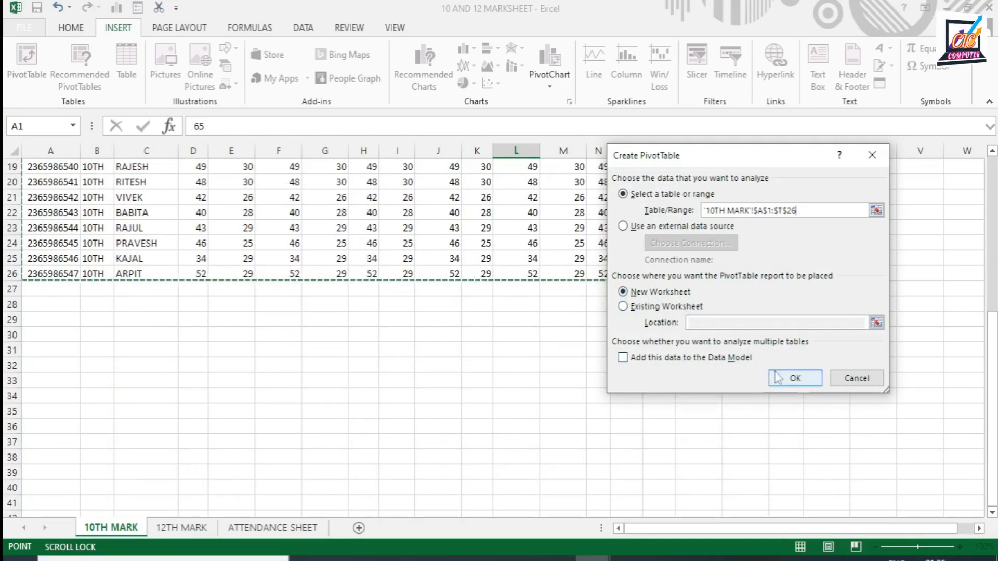
left_click(794, 379)
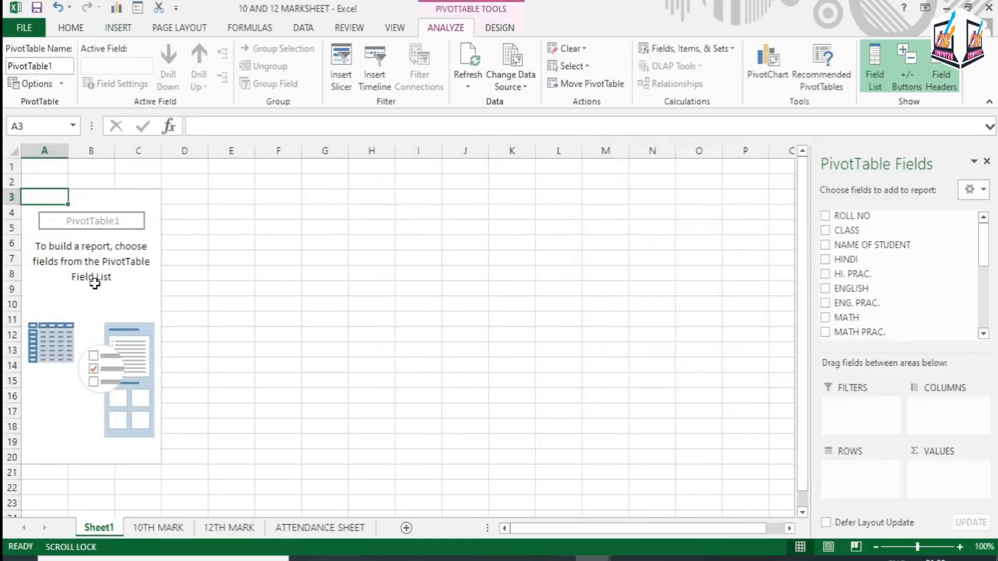
left_click(111, 293)
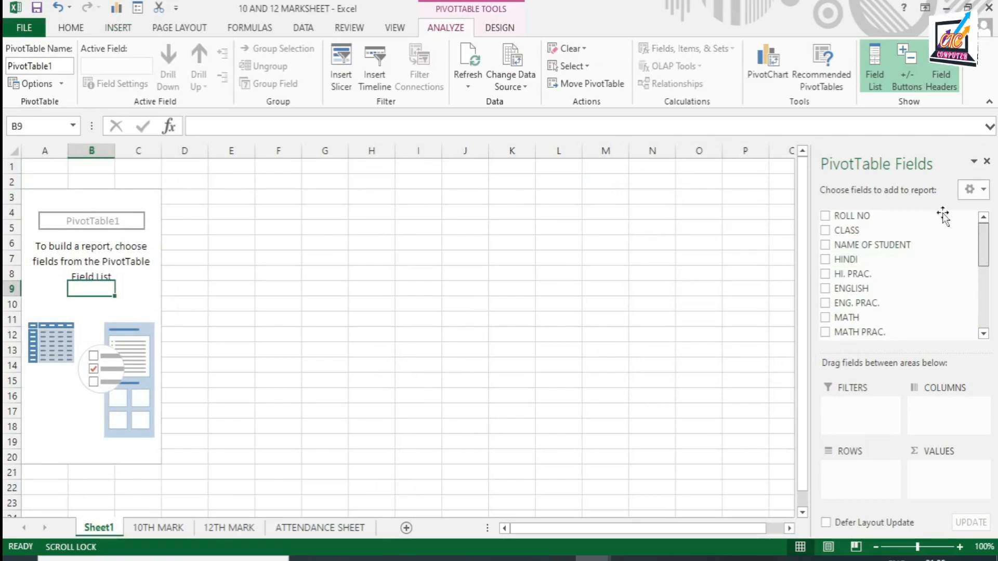
left_click(982, 334)
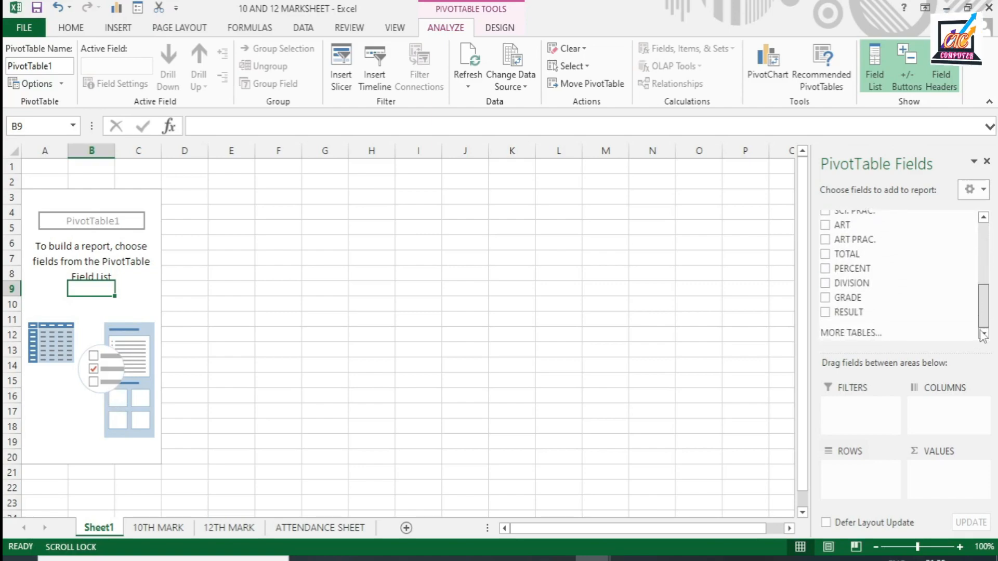
left_click(851, 333)
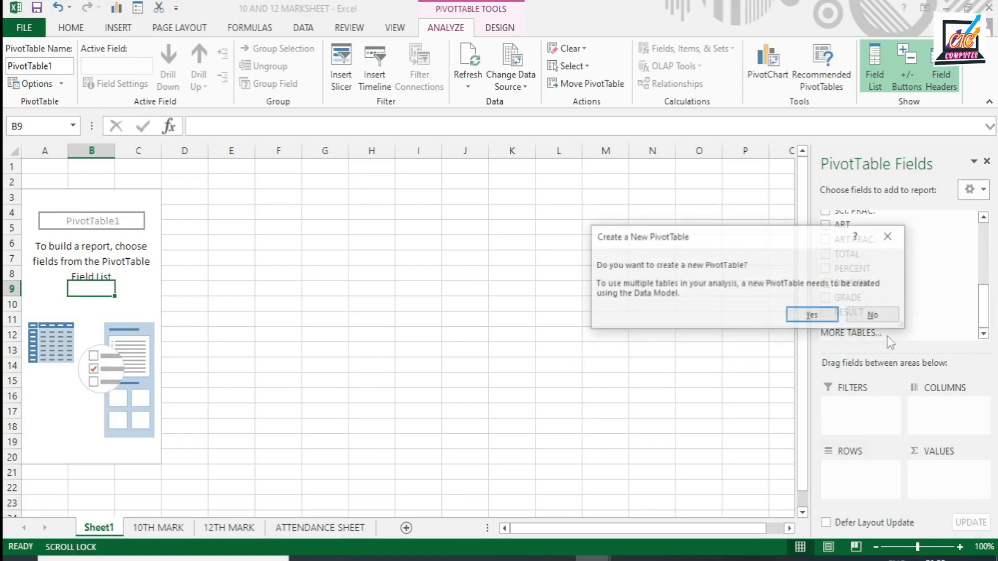
left_click(876, 320)
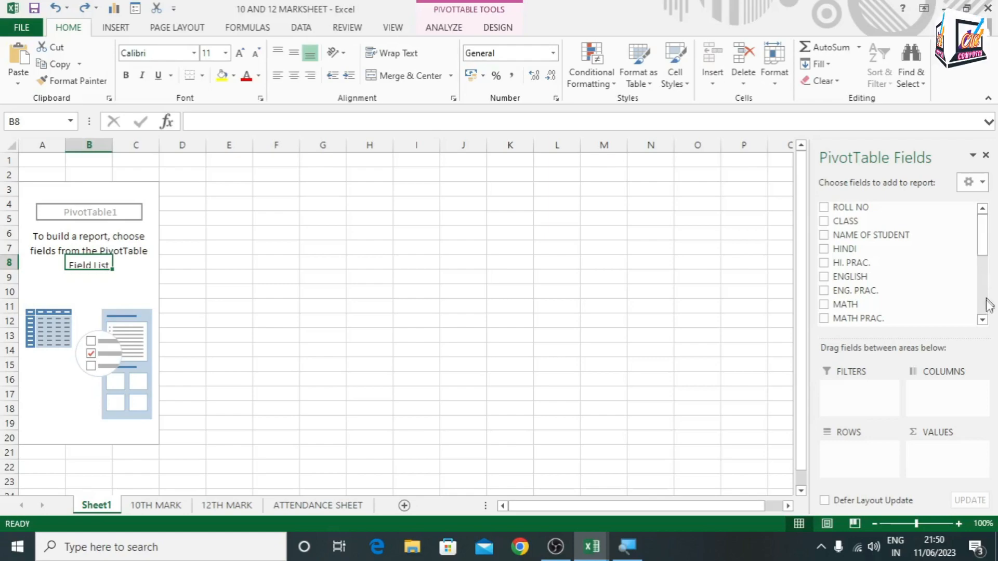
Add the GRADE field to the PivotTable as a report filter
left_click_drag(984, 243, 984, 308)
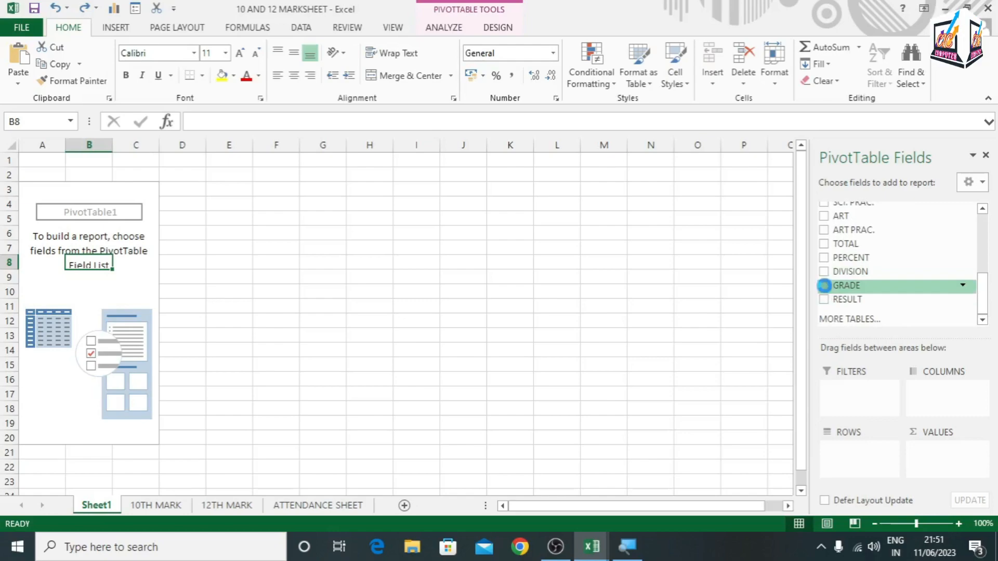
left_click(824, 285)
left_click_drag(855, 452, 843, 389)
left_click(84, 161)
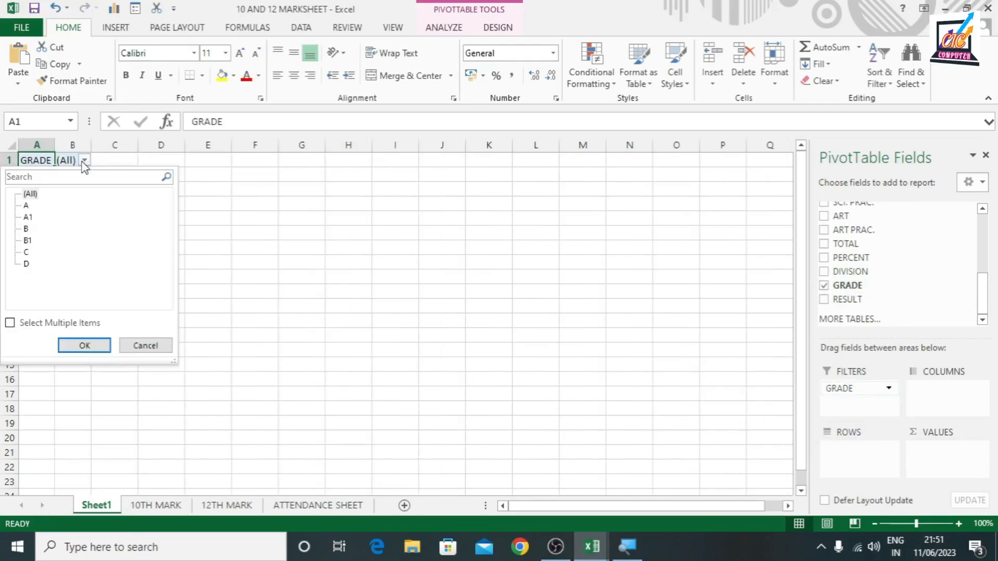
left_click(10, 323)
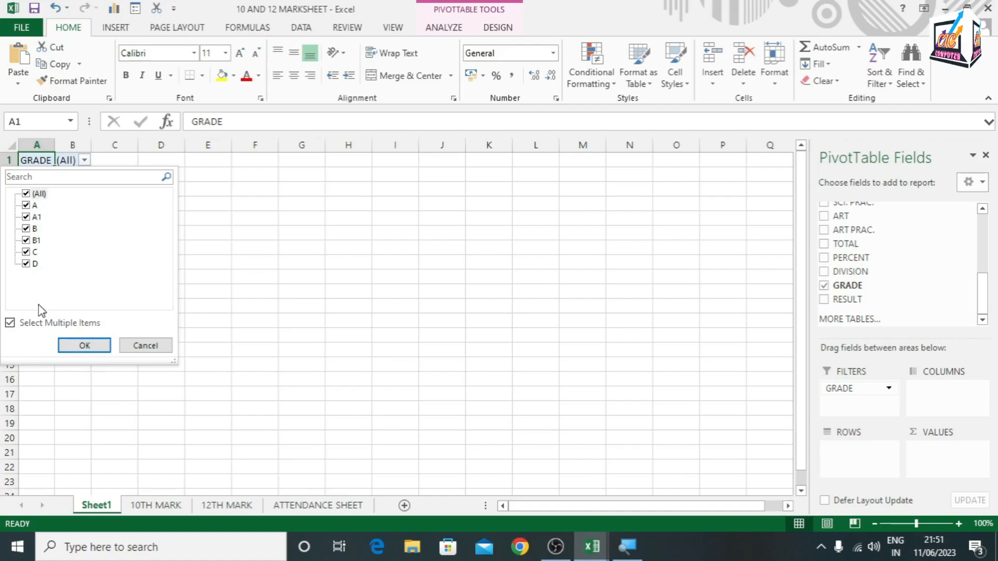
left_click(146, 346)
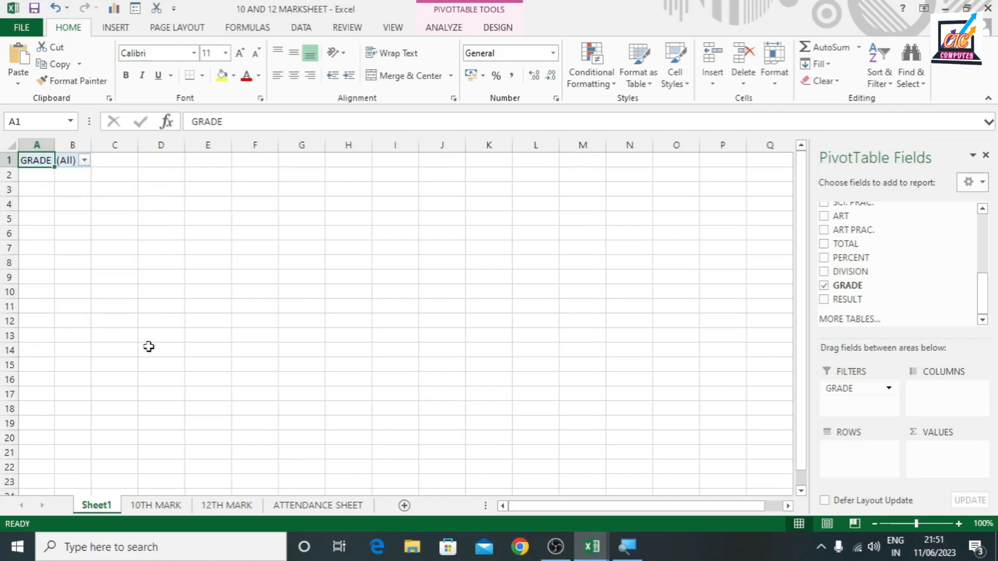
Add ROLL NO, NAME OF STUDENT and TOTAL to the PivotTable as row fields, in that order
left_click_drag(986, 283, 974, 216)
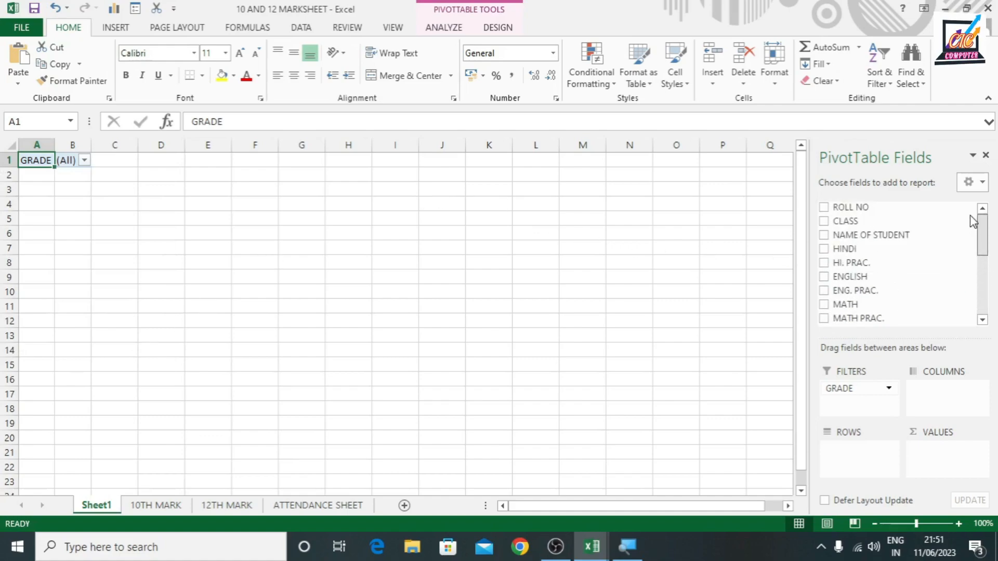
left_click_drag(833, 208, 853, 456)
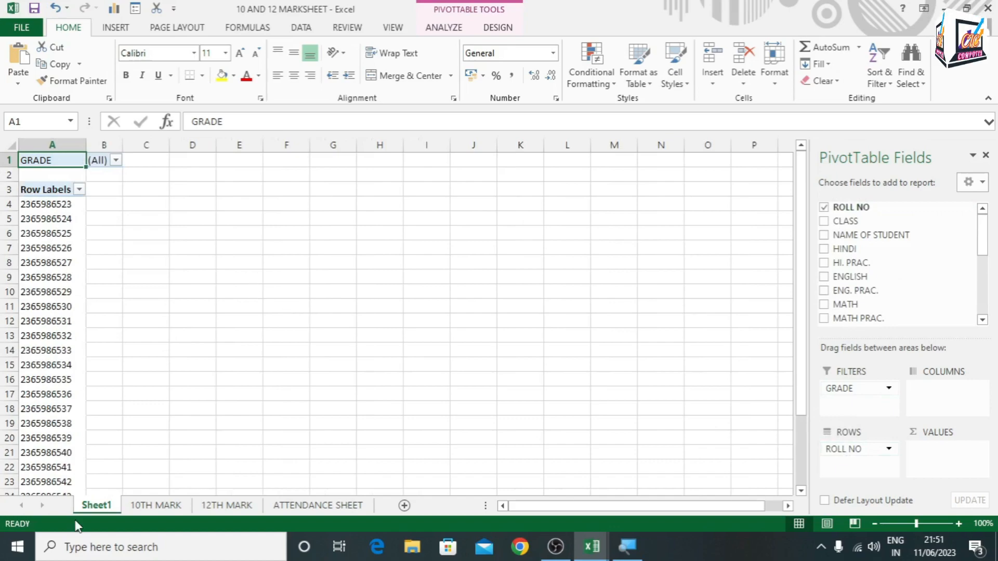
left_click_drag(831, 236, 852, 464)
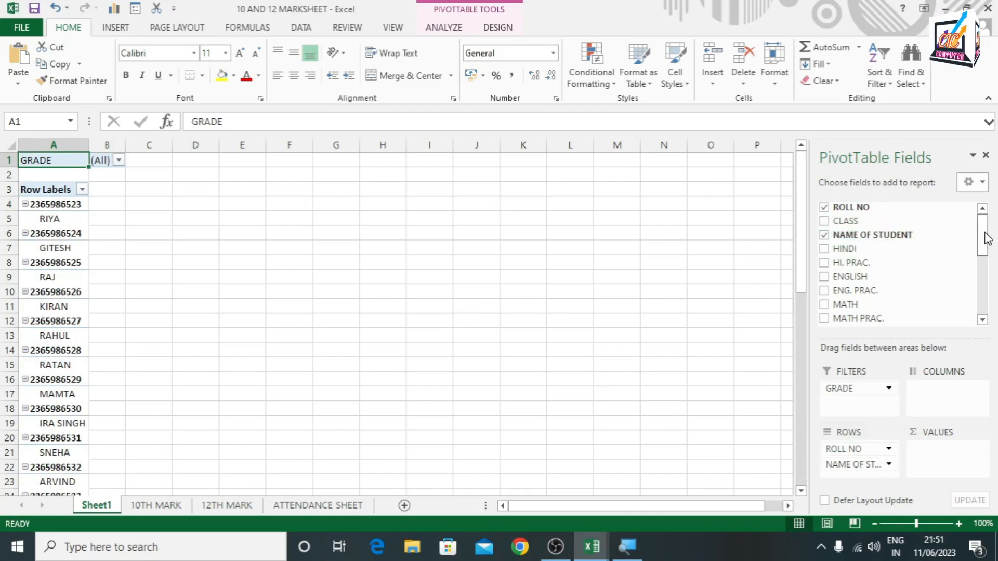
left_click_drag(987, 240, 985, 290)
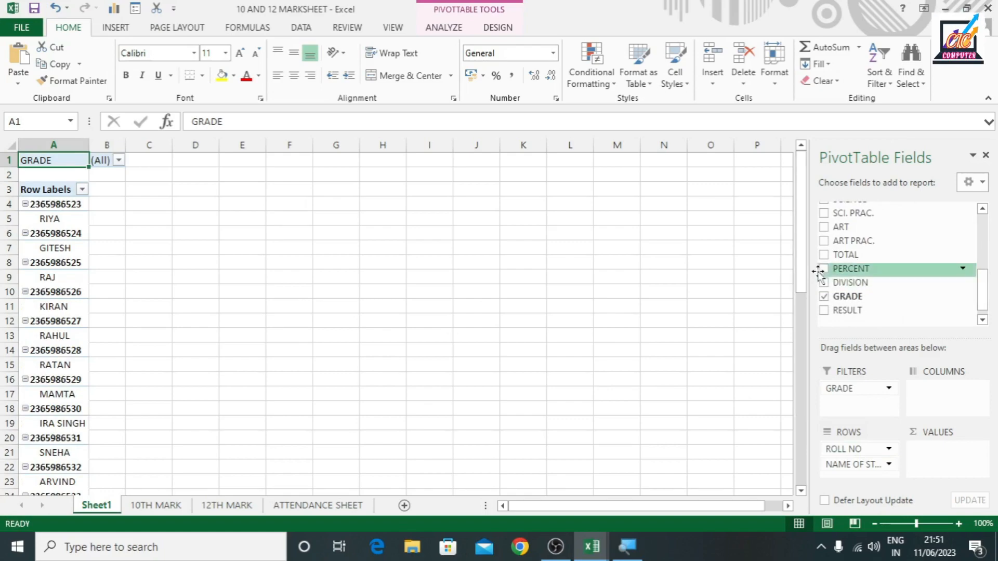
left_click_drag(826, 254, 841, 477)
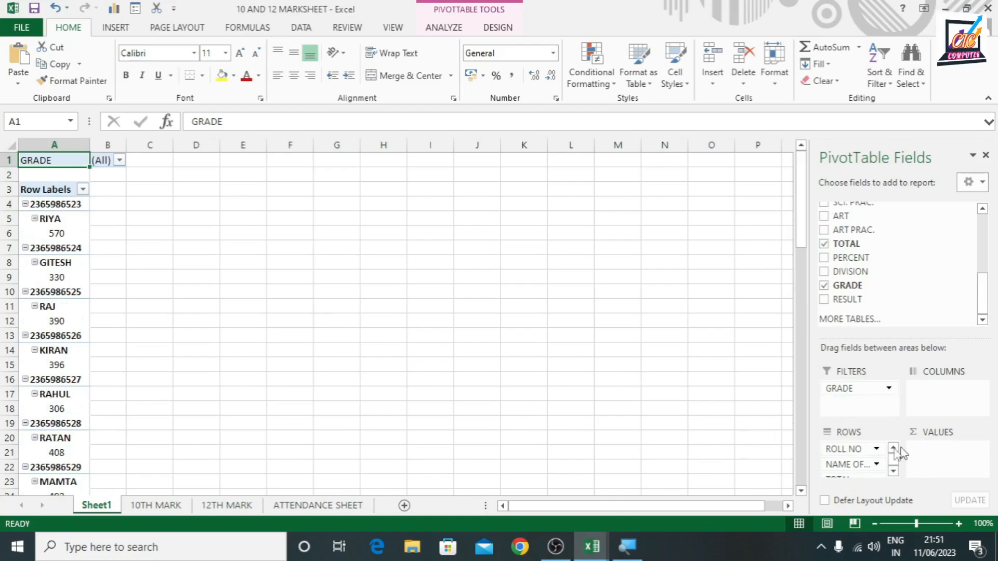
Move TOTAL from the PivotTable's row fields to its values and add PERCENT as a second value field
left_click_drag(844, 481, 931, 454)
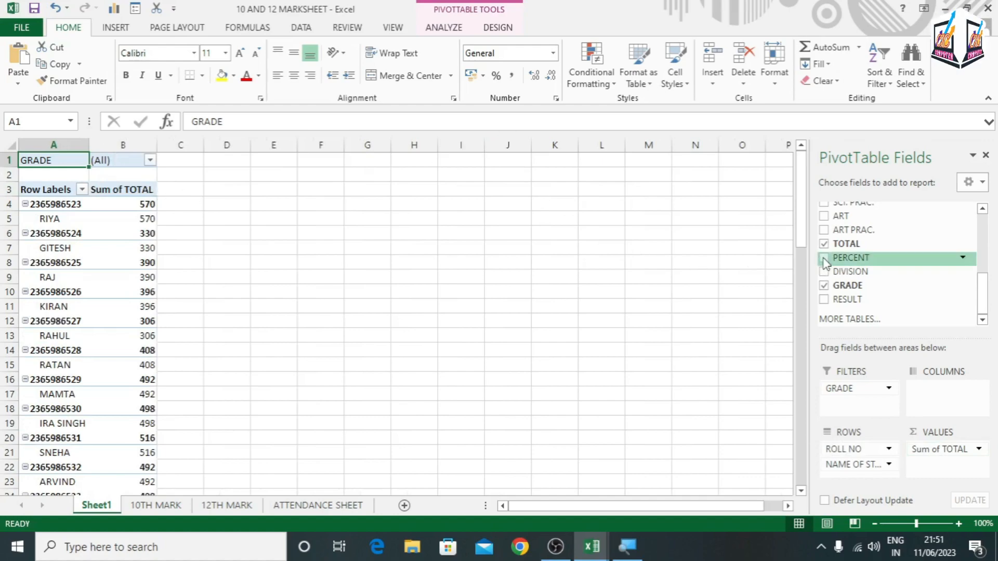
left_click_drag(839, 258, 924, 454)
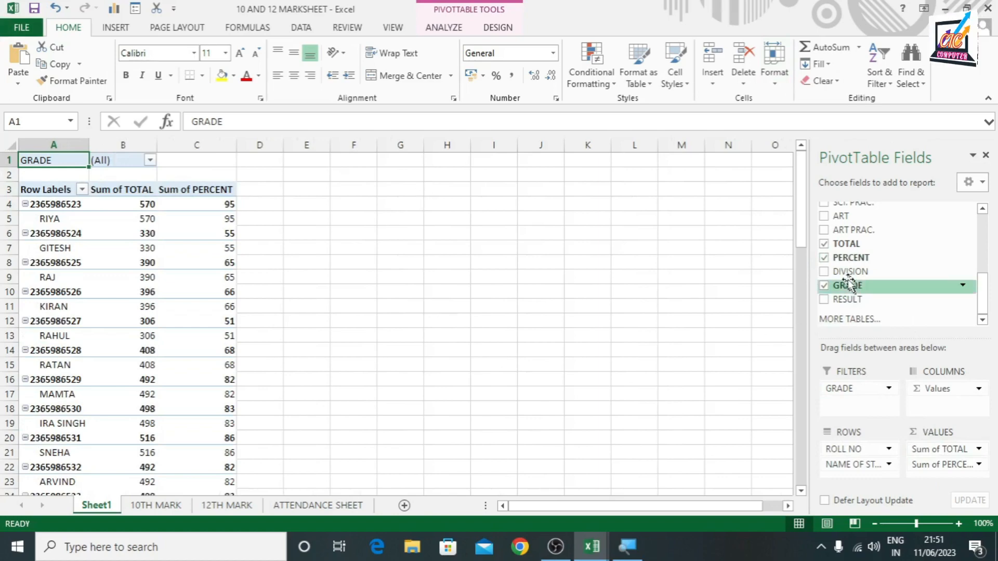
Add DIVISION and RESULT to the PivotTable as row fields beneath NAME OF STUDENT, keeping DIVISION out of the values
left_click_drag(826, 272, 930, 457)
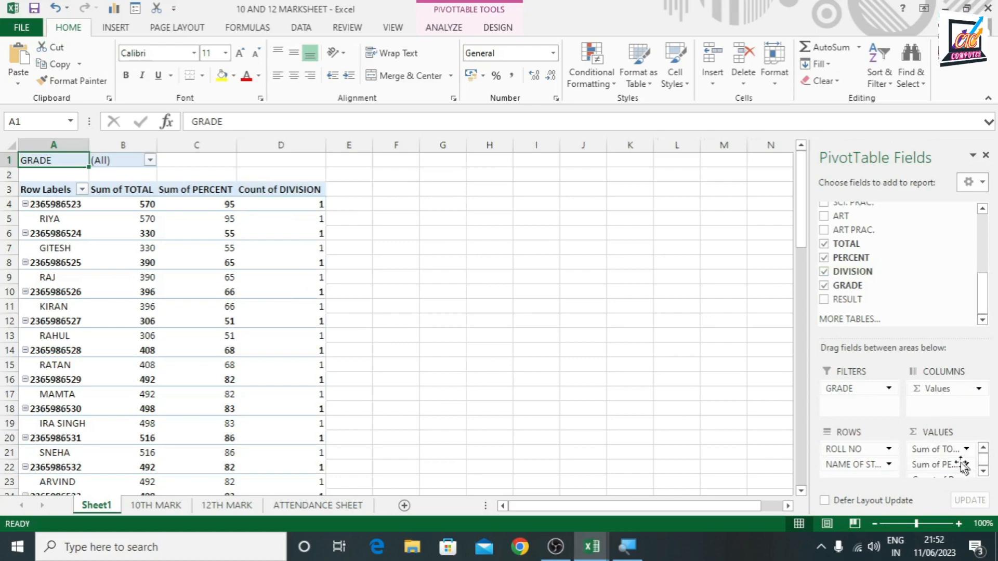
left_click_drag(940, 475, 852, 483)
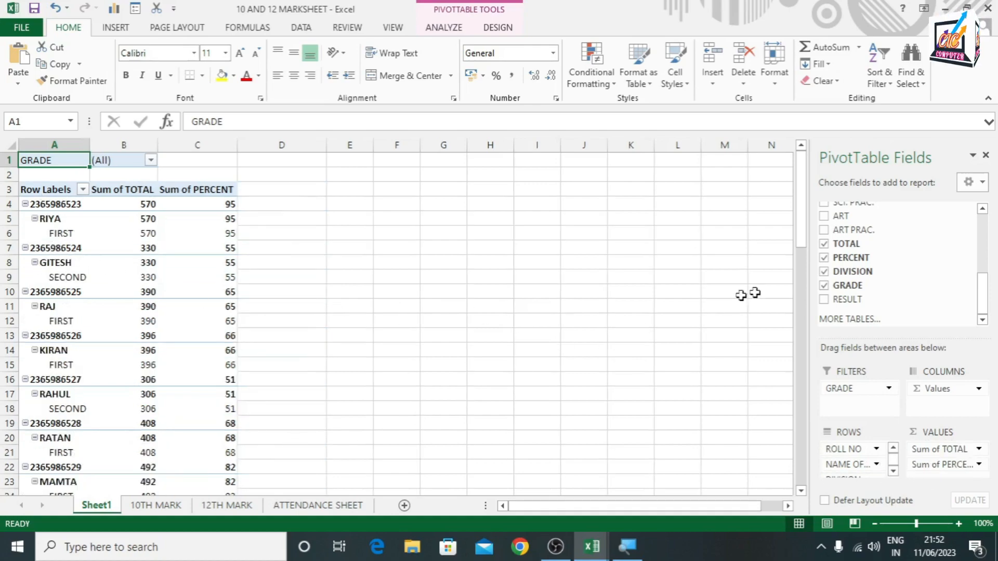
left_click(824, 301)
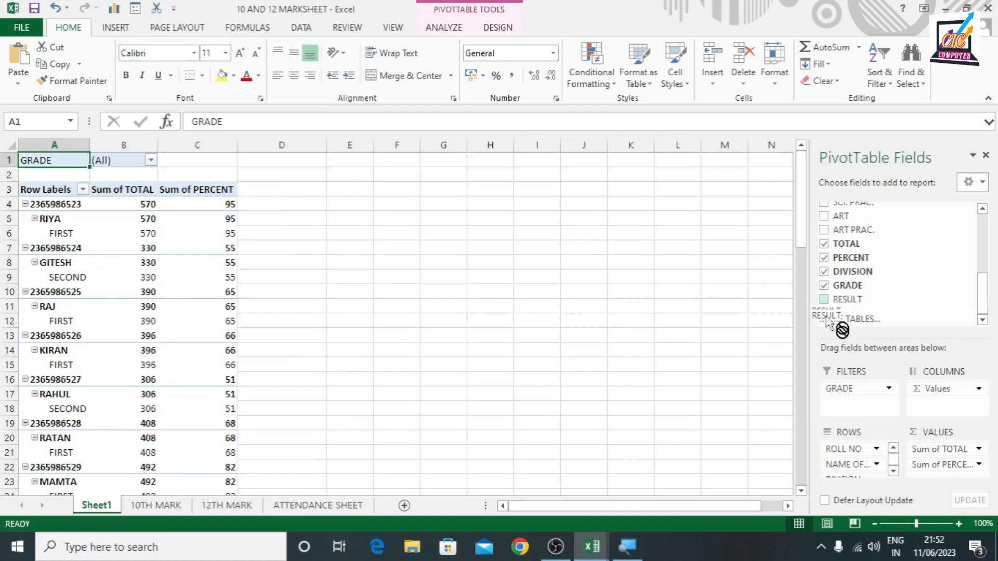
scroll(842, 465, "down", 2)
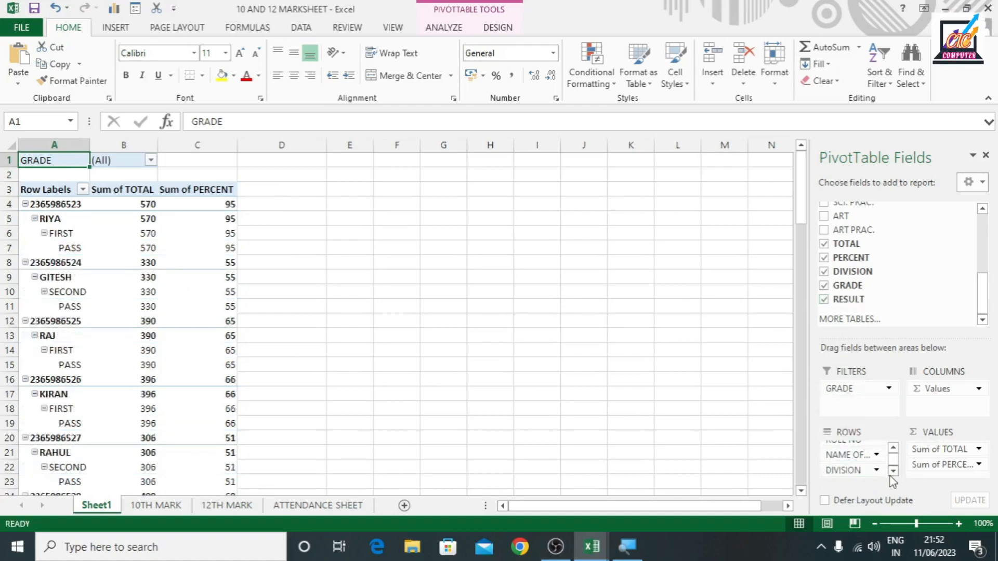
Examine the first student's PivotTable entry: roll number, name, division and result
left_click(44, 204)
left_click(52, 219)
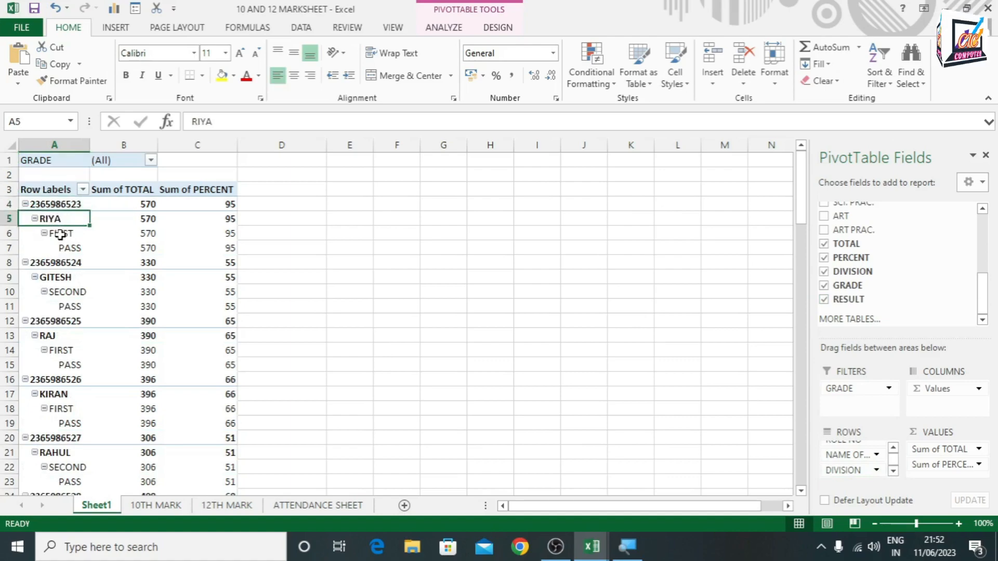
left_click(61, 232)
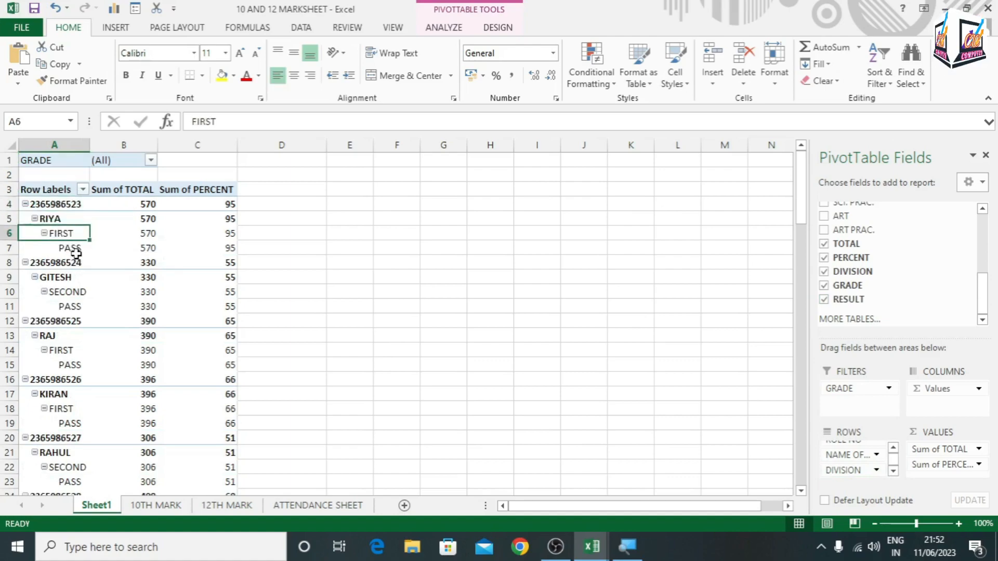
left_click(73, 249)
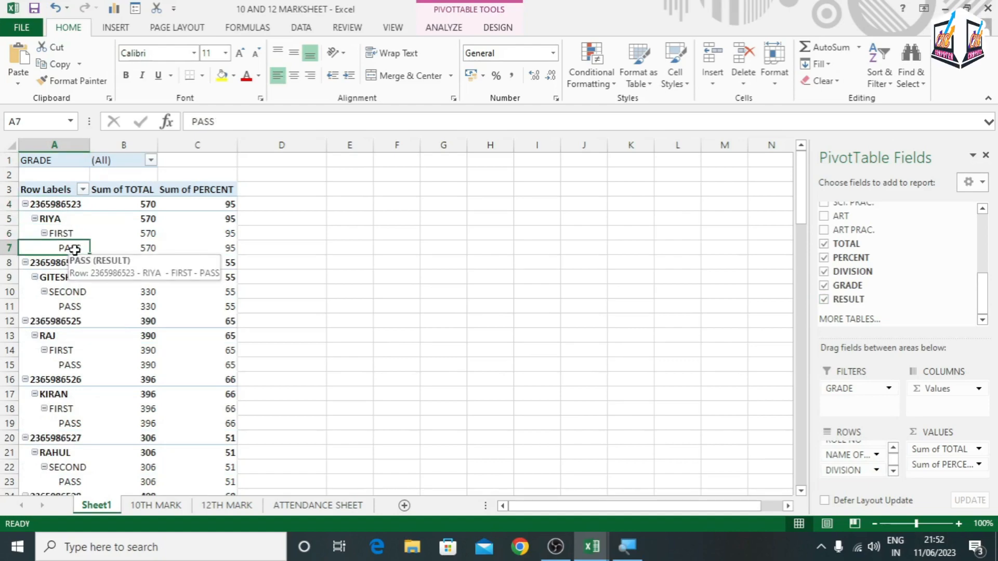
Allow multiple items in the PivotTable's GRADE filter, restrict it to grade A and review the listed students
left_click(150, 162)
left_click(9, 322)
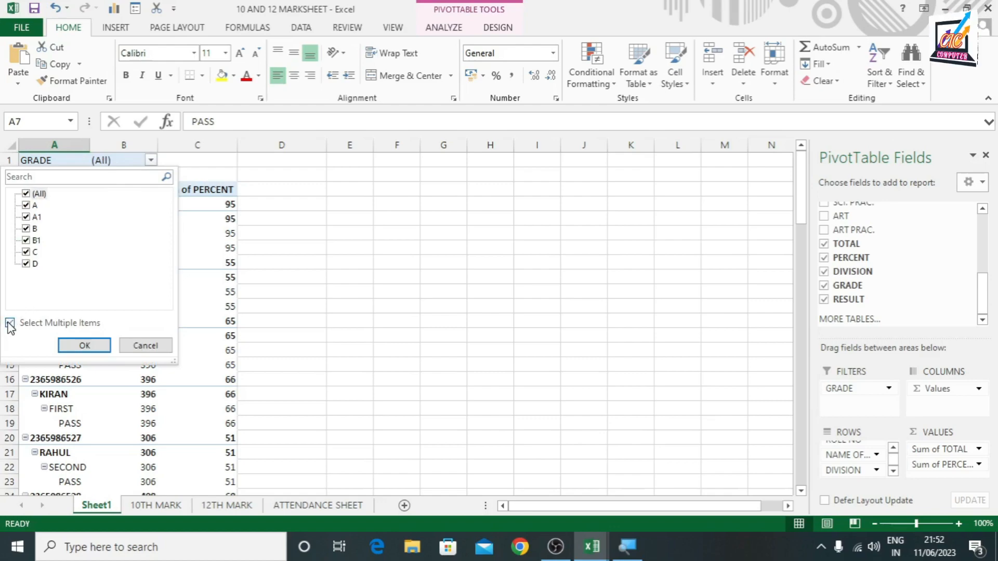
left_click(26, 194)
left_click(26, 205)
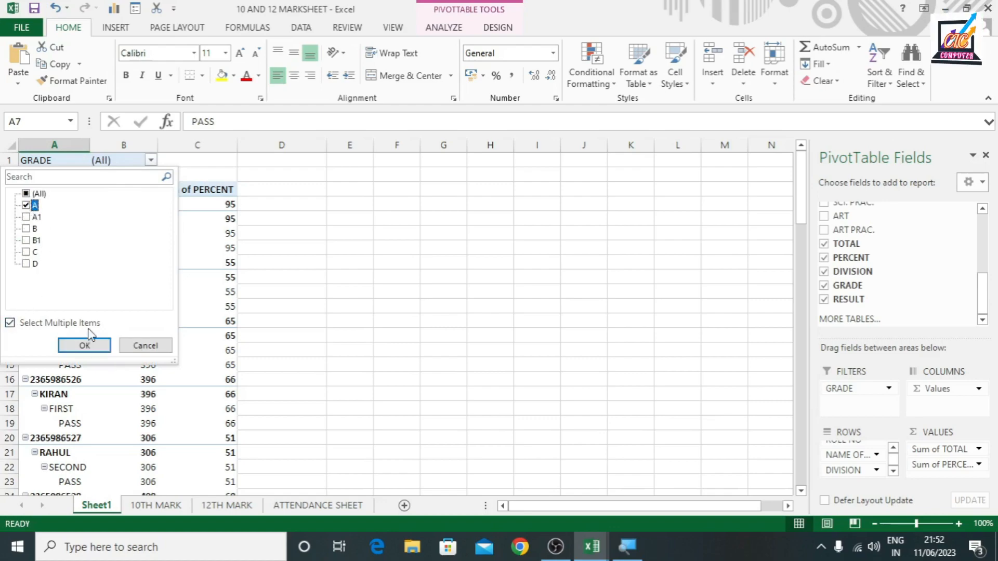
left_click(85, 345)
scroll(91, 301, "down", 7)
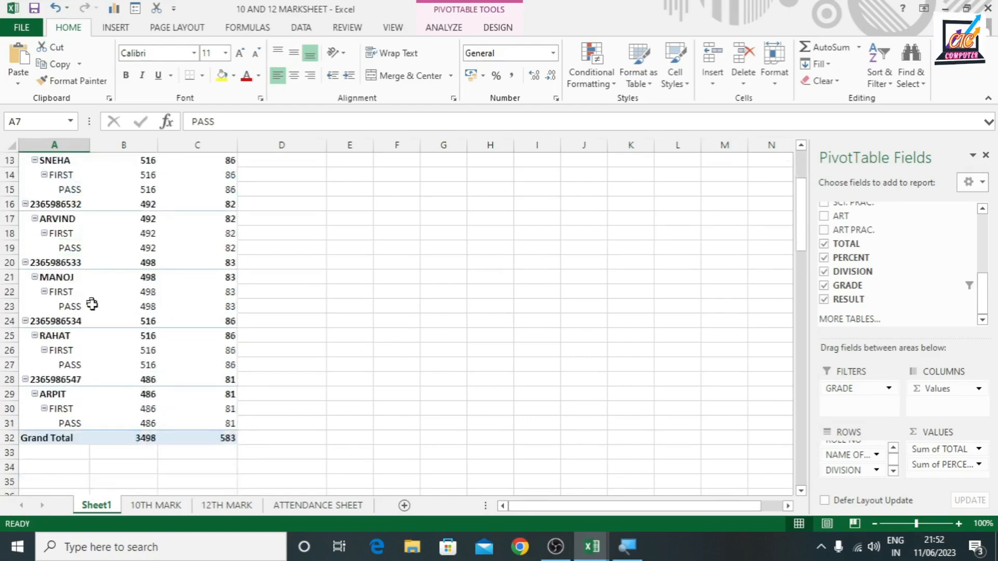
scroll(74, 252, "up", 7)
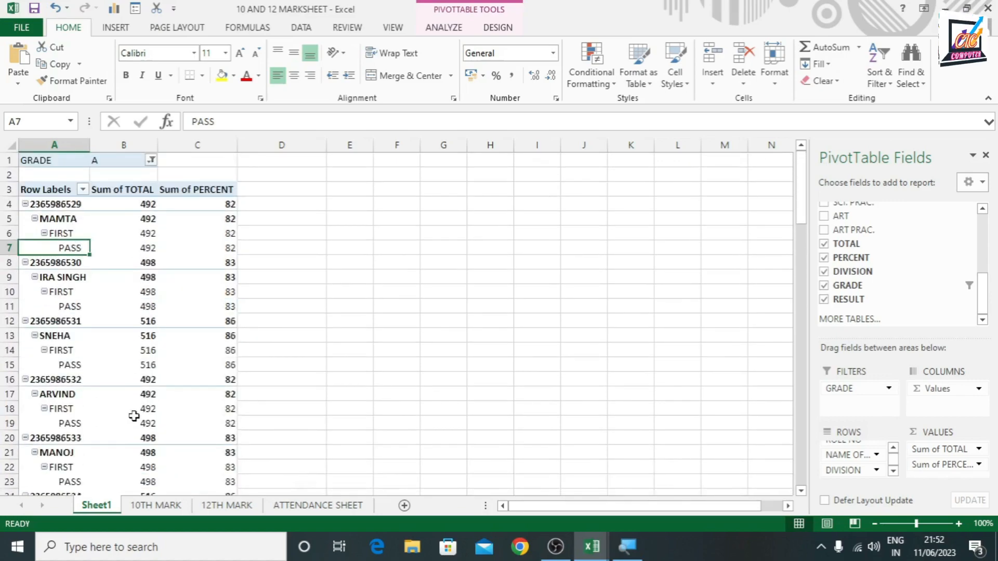
Change the PivotTable's GRADE filter to show only grade B1 and review the listed students
left_click(150, 161)
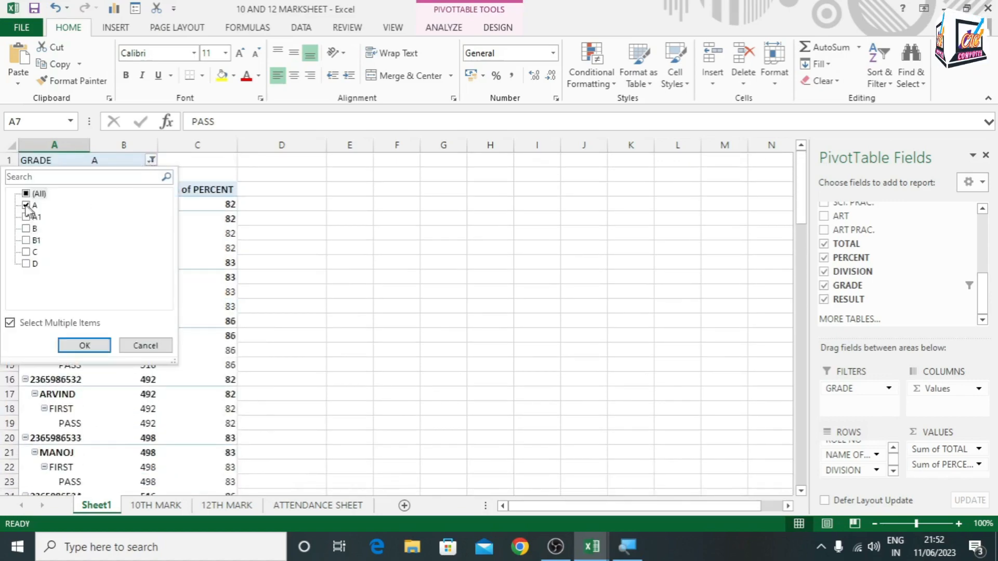
left_click(26, 206)
left_click(25, 241)
left_click(84, 345)
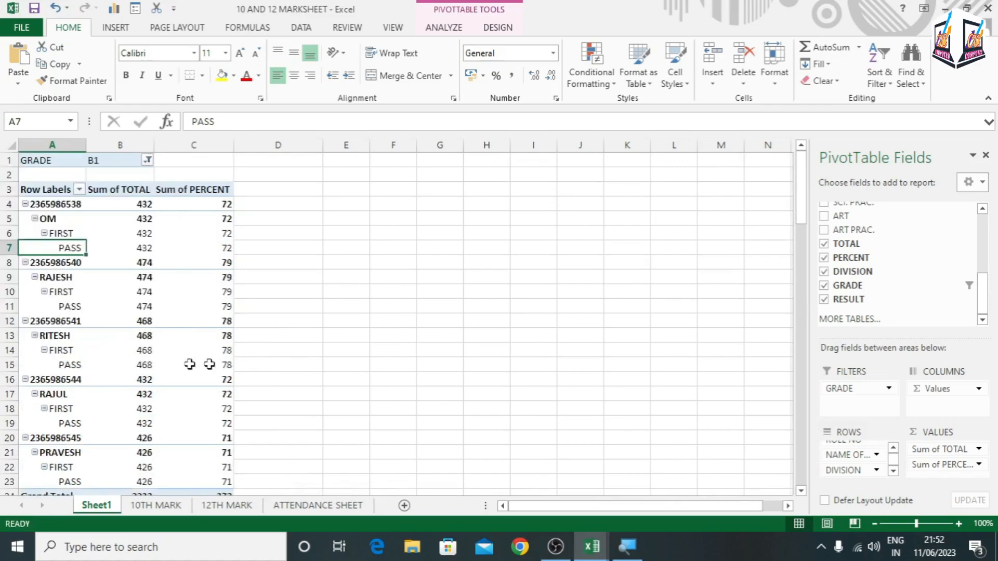
scroll(159, 336, "down", 7)
scroll(159, 335, "up", 7)
Insert a Clustered Column PivotChart from the PivotTable and place it beside the table over columns E to K
left_click(446, 28)
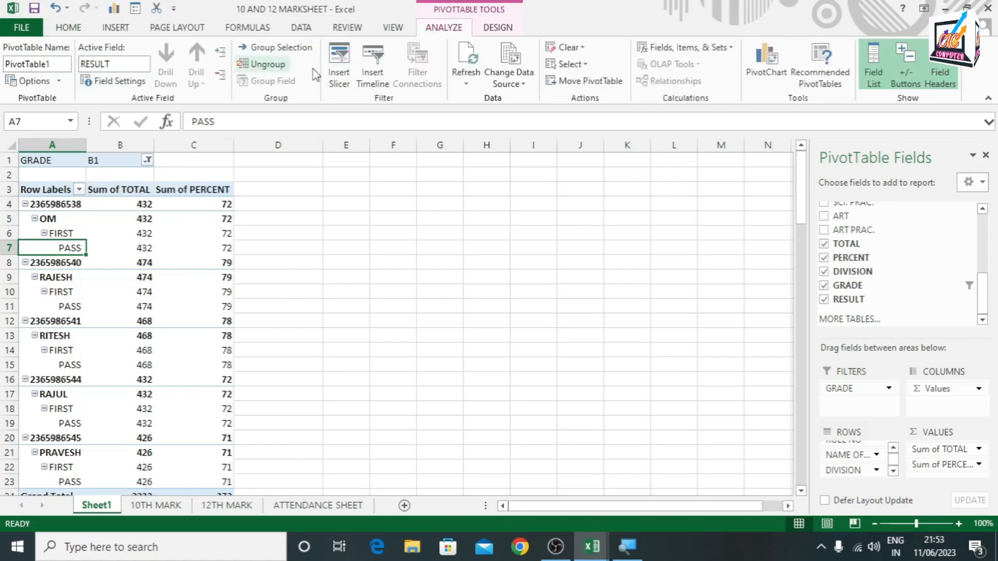
left_click(763, 60)
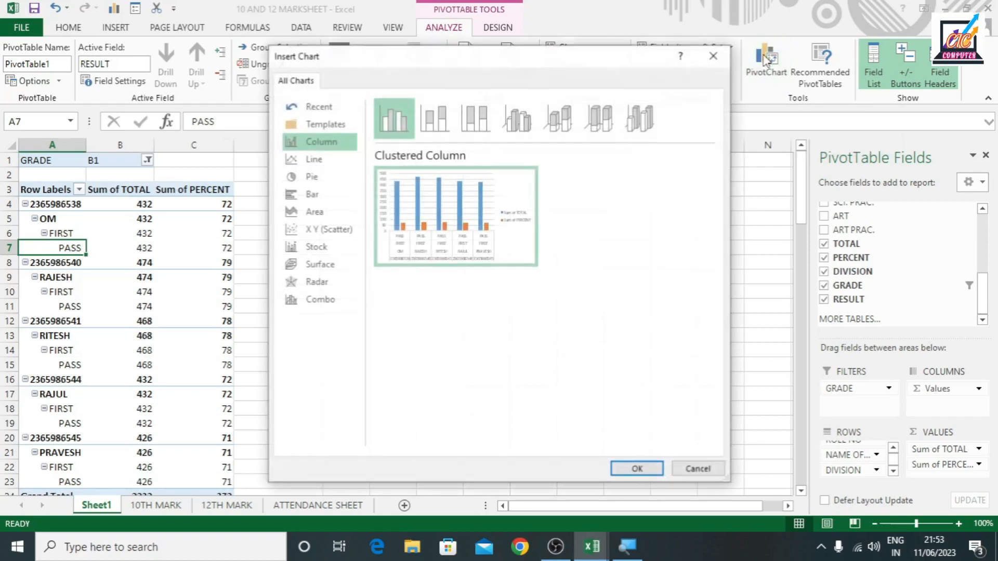
mouse_move(379, 186)
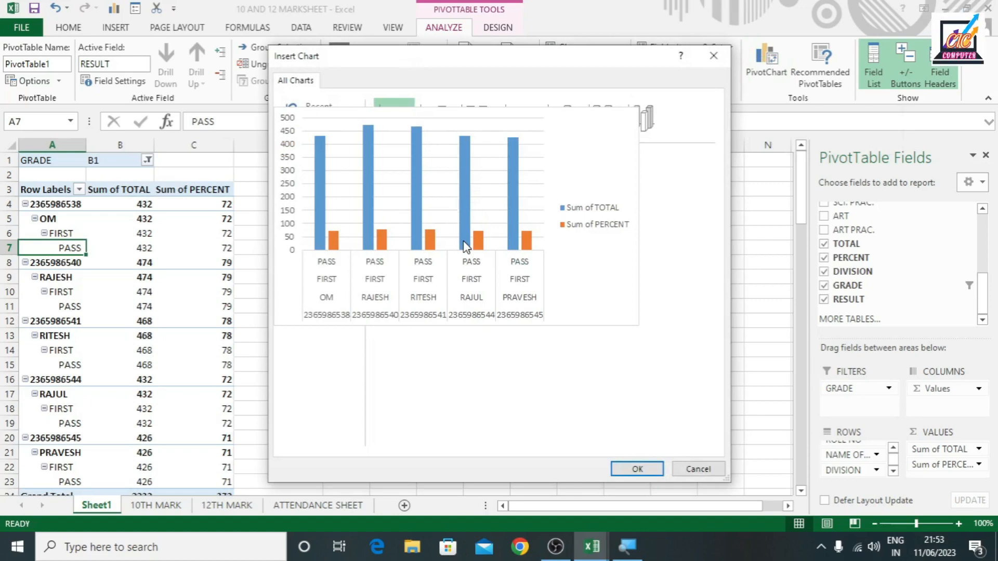
left_click(637, 469)
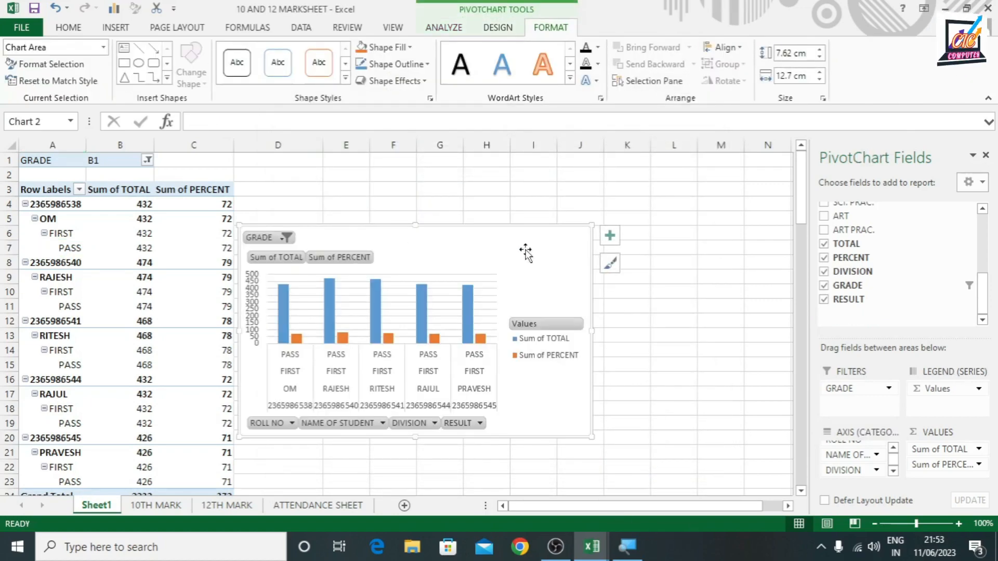
left_click_drag(525, 251, 595, 230)
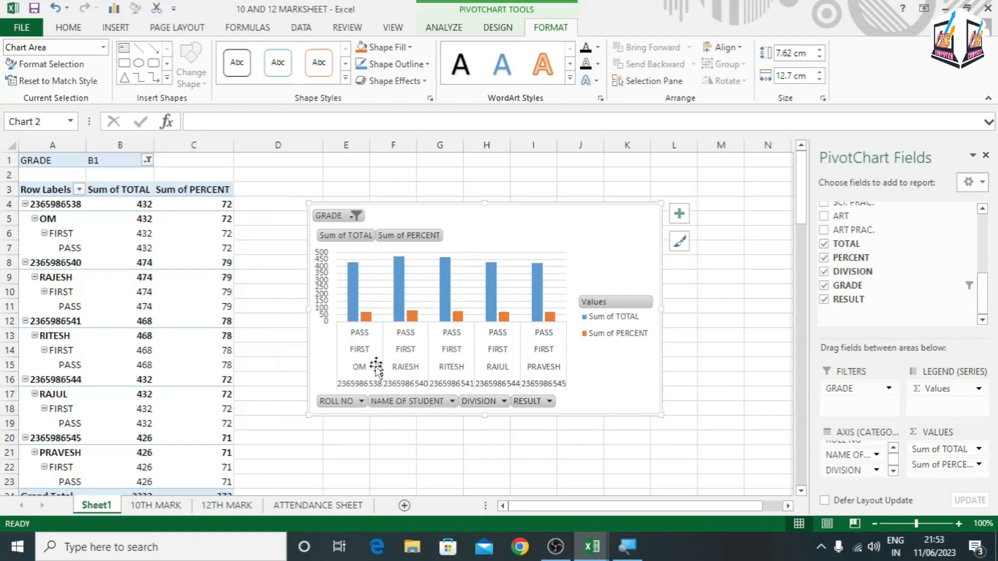
Examine the ROLL NO and NAME OF STUDENT filter choices on the PivotChart without changing them
left_click(362, 401)
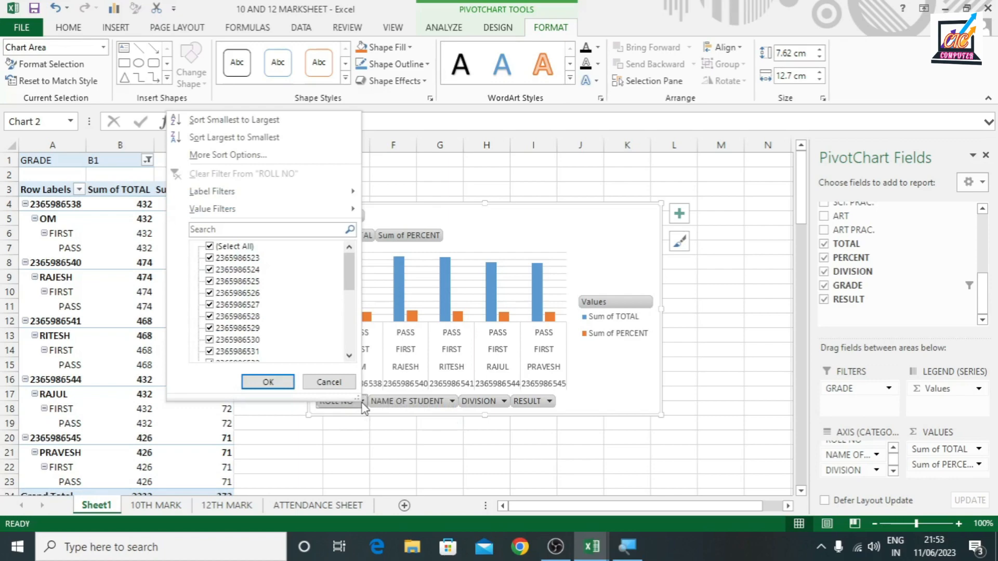
left_click(329, 382)
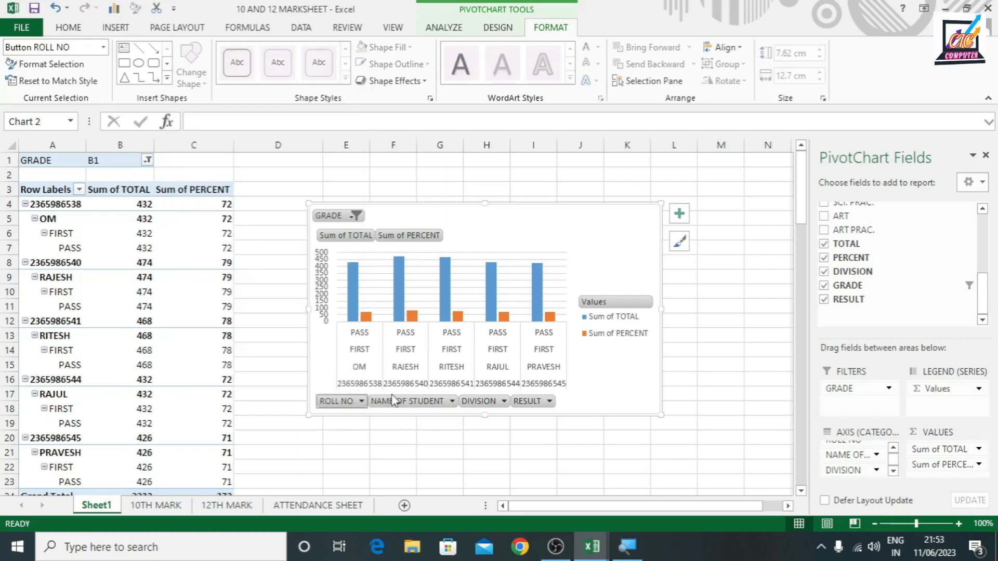
left_click(448, 401)
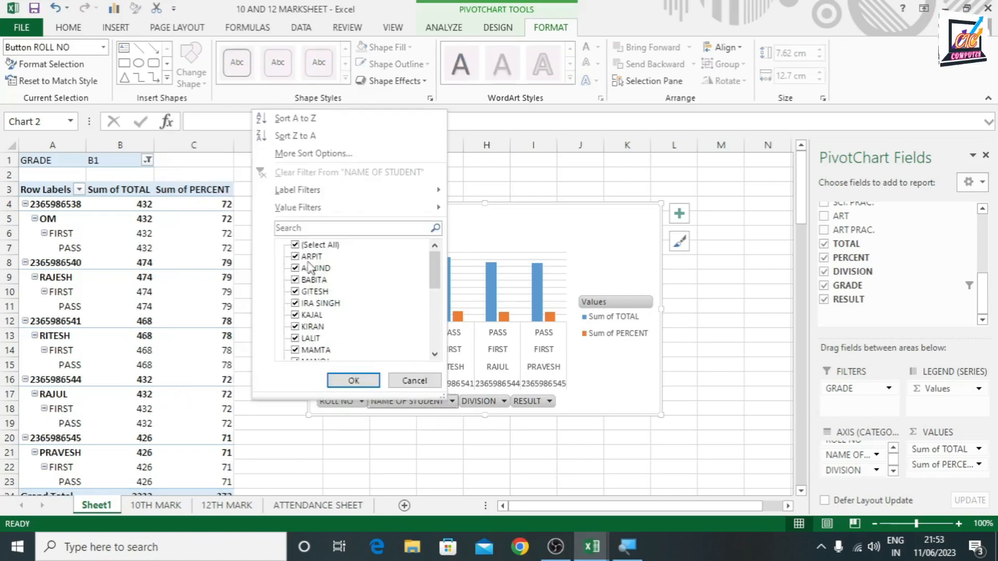
scroll(353, 289, "down", 3)
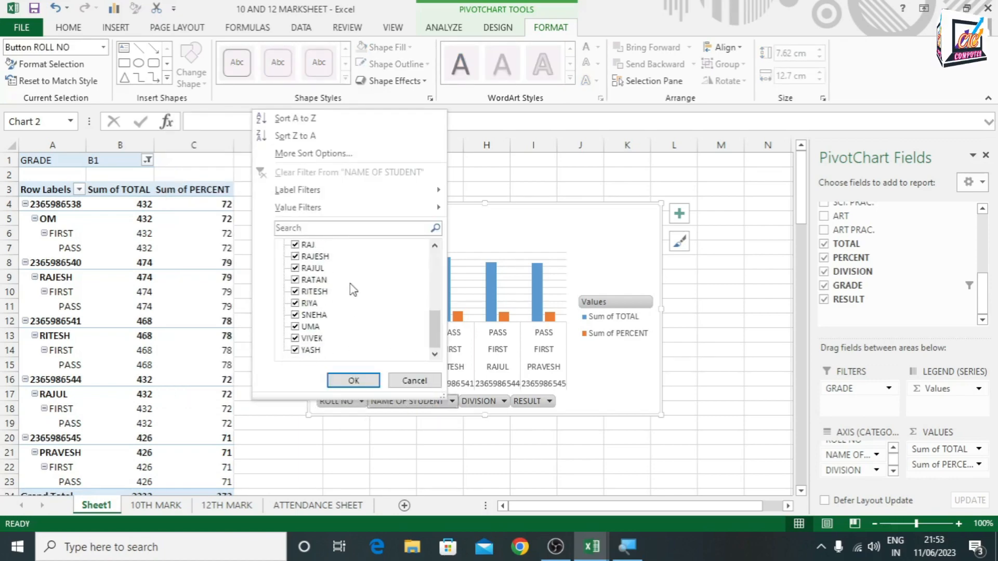
left_click(414, 380)
scroll(111, 404, "down", 8)
scroll(110, 405, "down", 6)
scroll(107, 403, "up", 15)
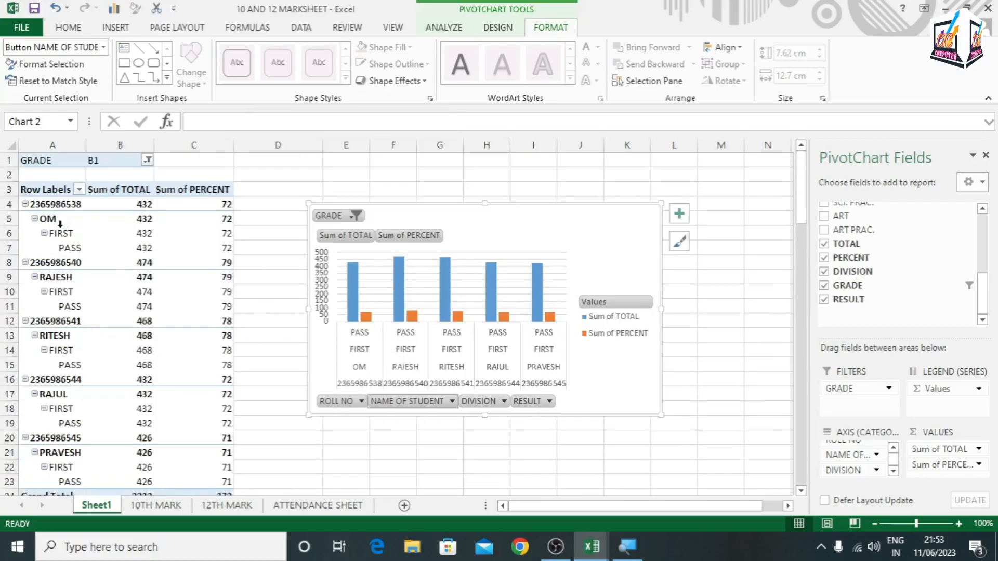
Compare each student name listed in the PivotTable with the categories shown in the PivotChart
scroll(44, 218, "down", 1)
left_click(52, 178)
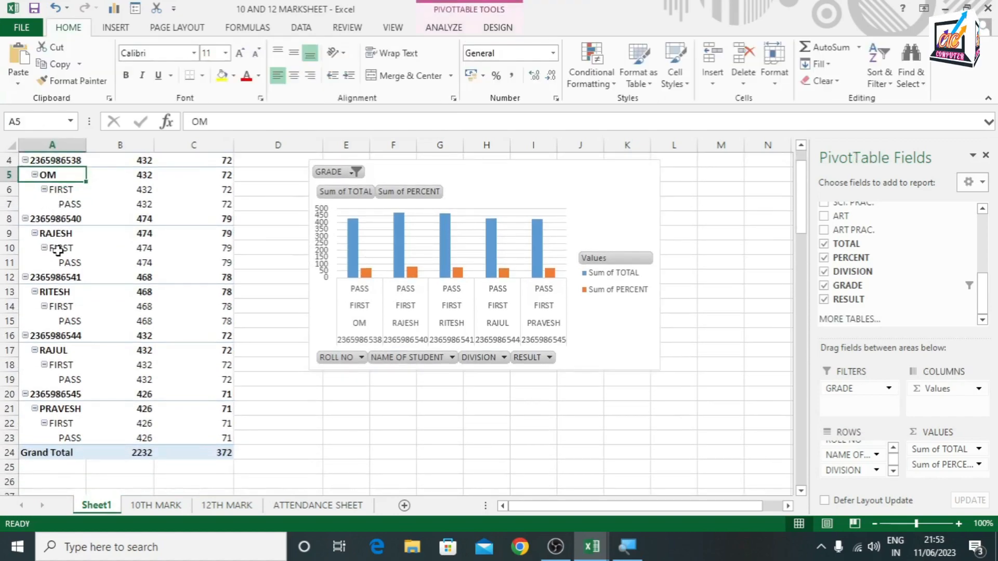
left_click(55, 234)
left_click(58, 293)
left_click(51, 350)
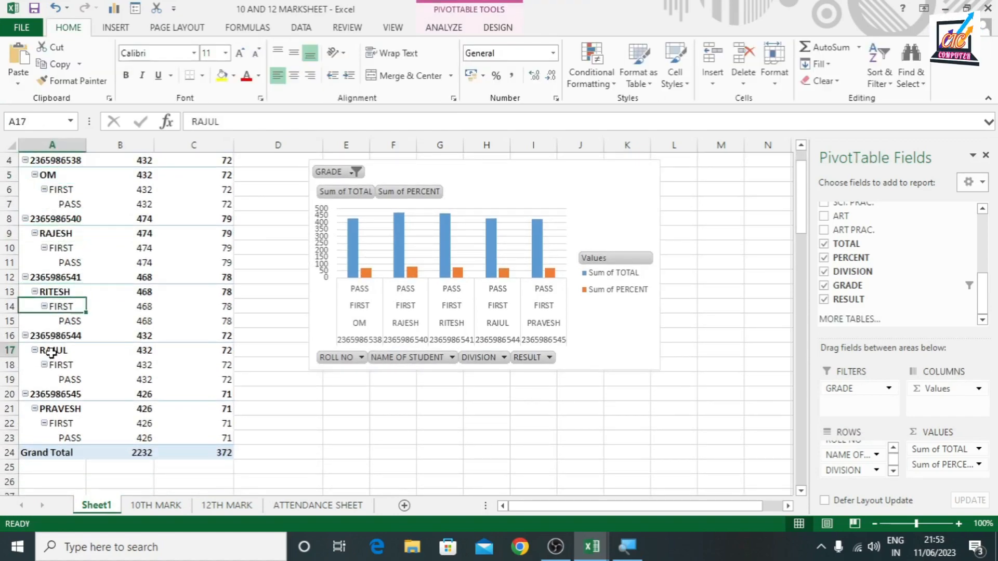
left_click(61, 409)
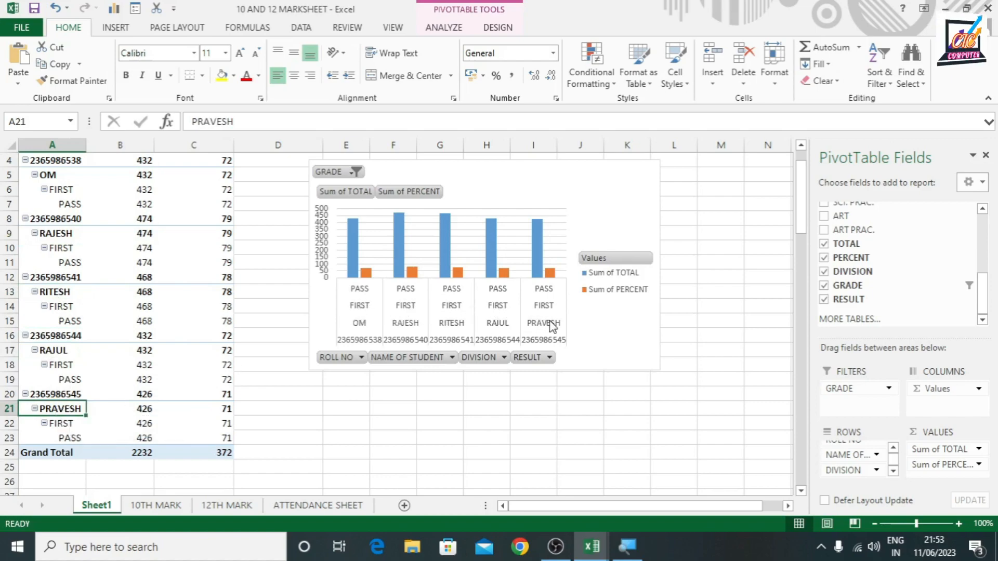
scroll(138, 247, "up", 1)
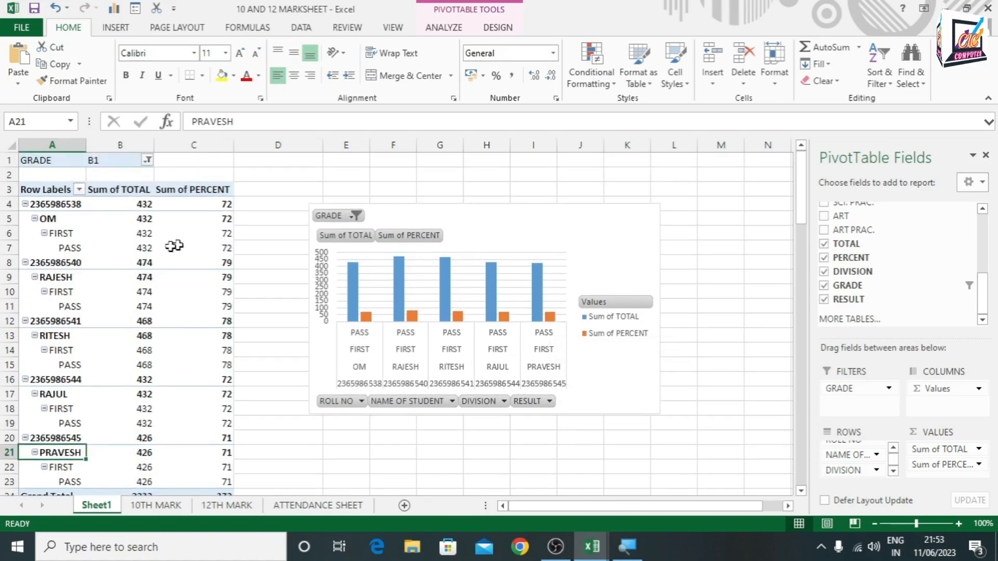
Change the PivotTable's GRADE filter to show only grade C
left_click(148, 160)
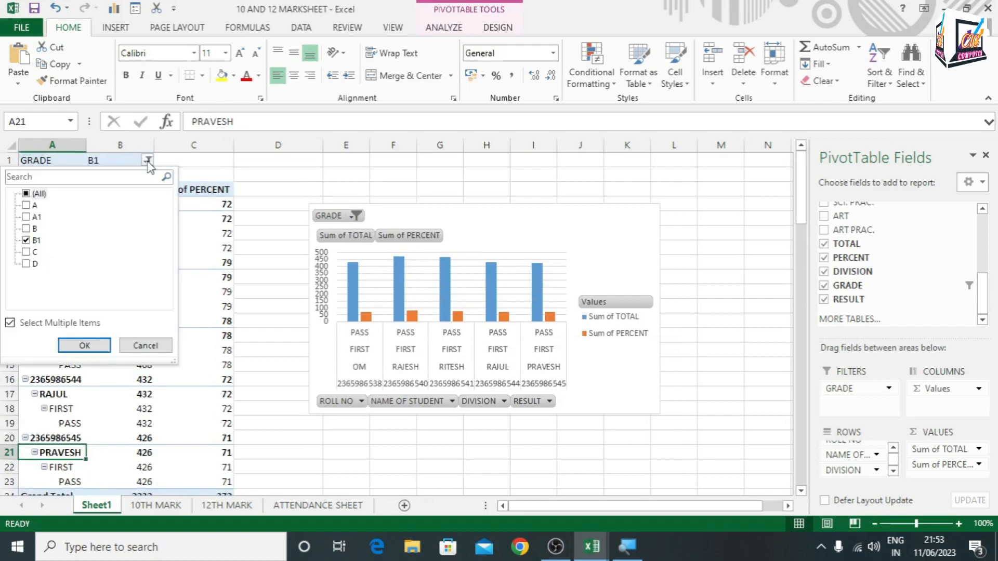
left_click(26, 194)
left_click(26, 194)
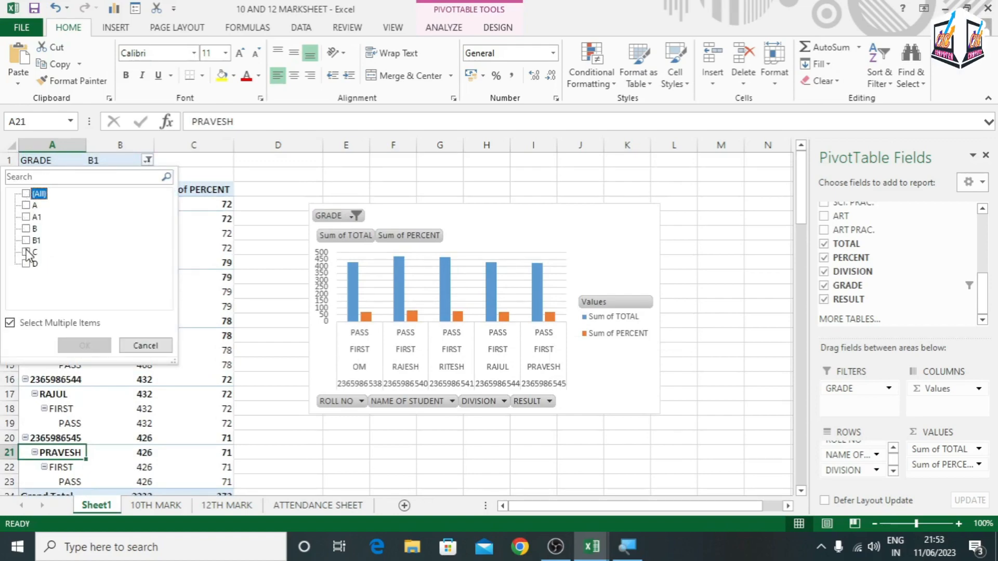
left_click(26, 252)
left_click(85, 345)
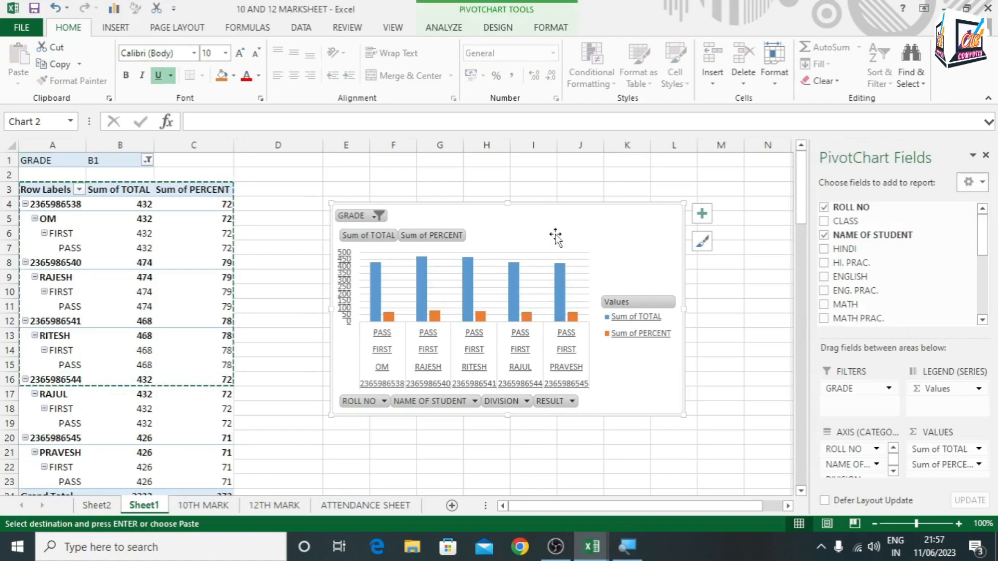
Change the PivotChart's GRADE filter to show only grade C
left_click(445, 27)
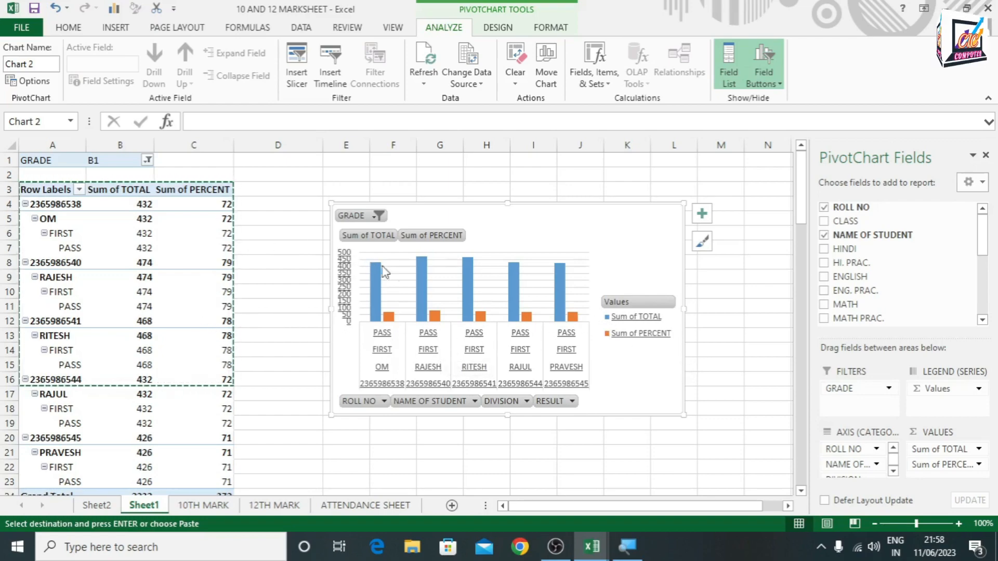
left_click(376, 216)
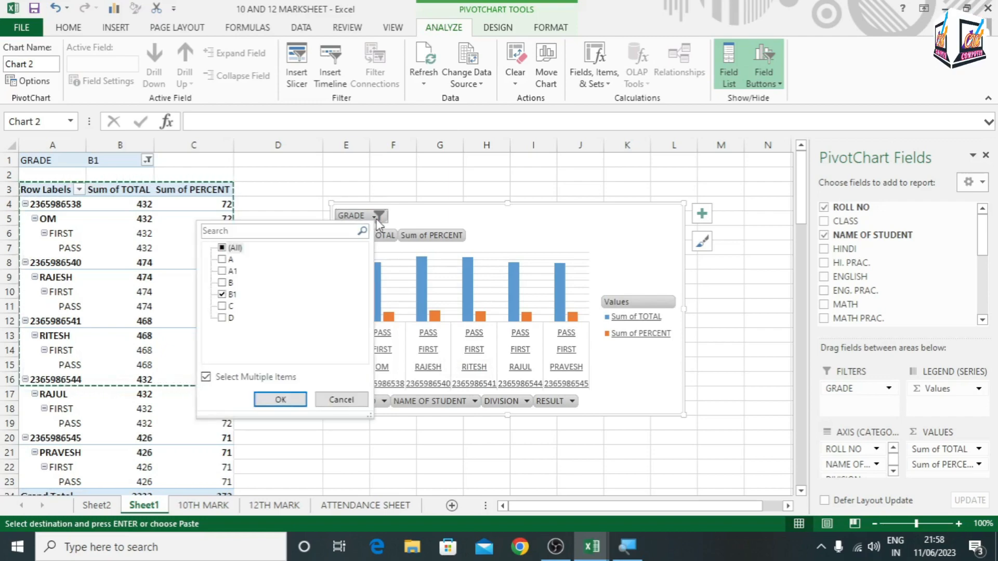
left_click(222, 294)
left_click(222, 306)
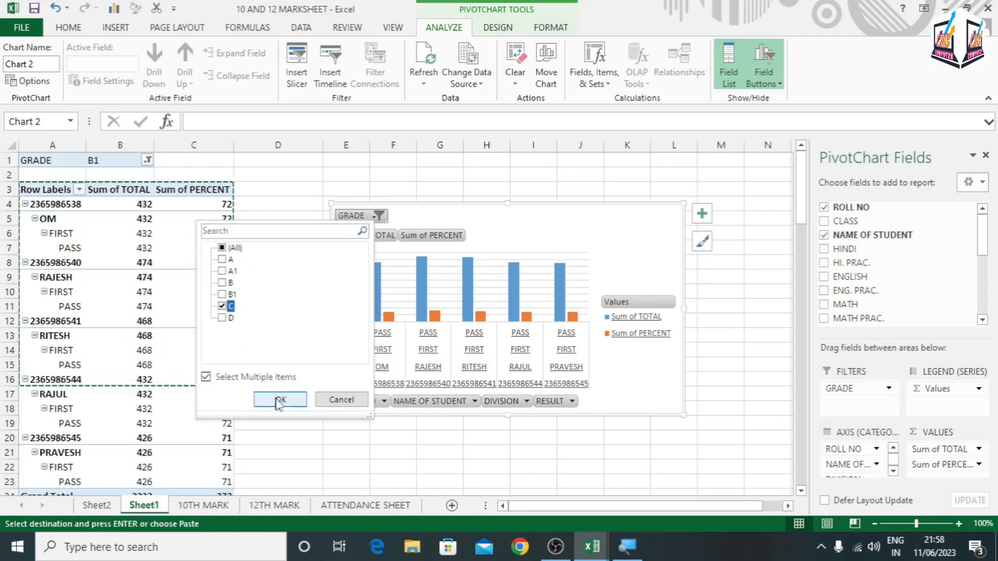
left_click(279, 400)
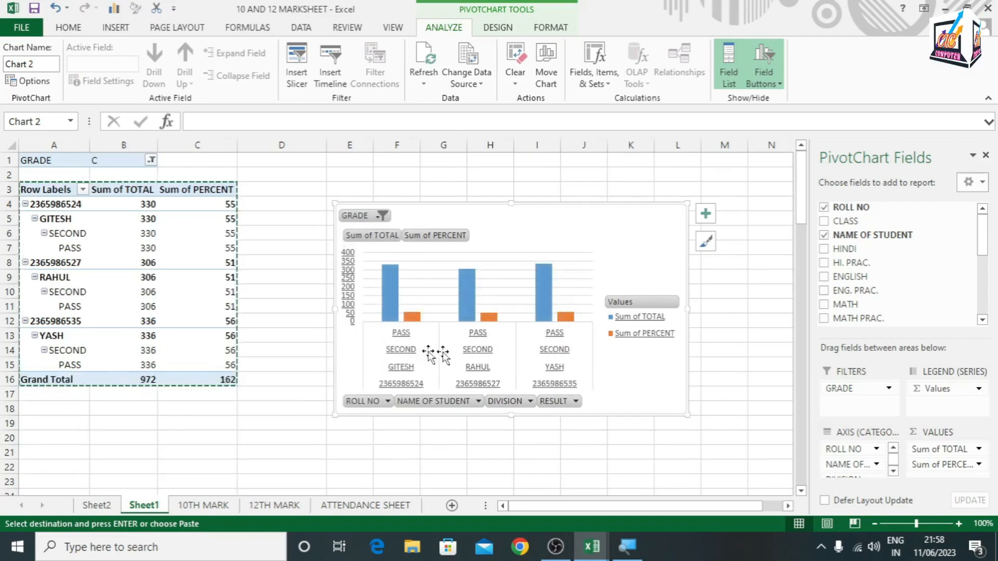
Set the PivotChart's GRADE filter to include both grades B1 and C
left_click(382, 216)
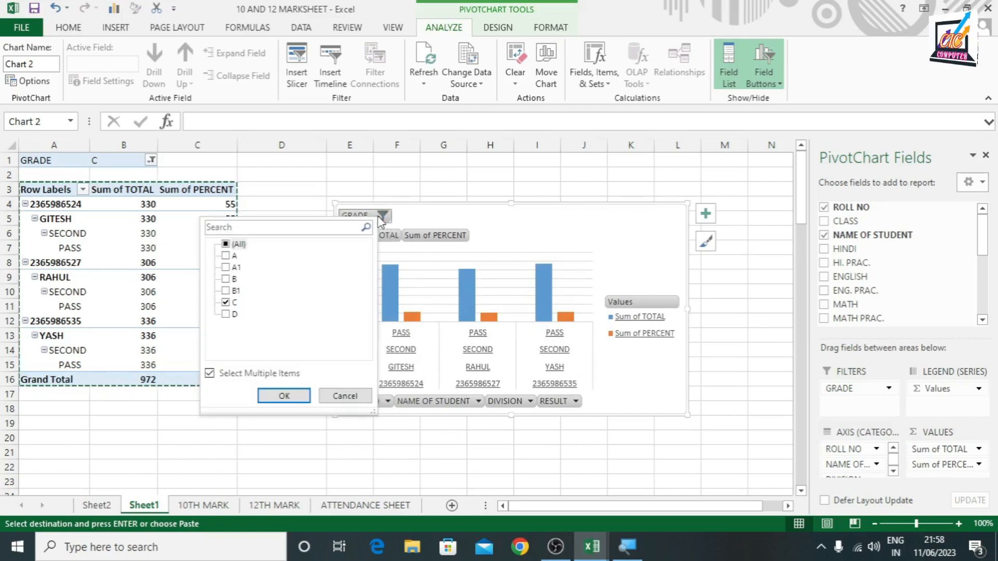
left_click(225, 290)
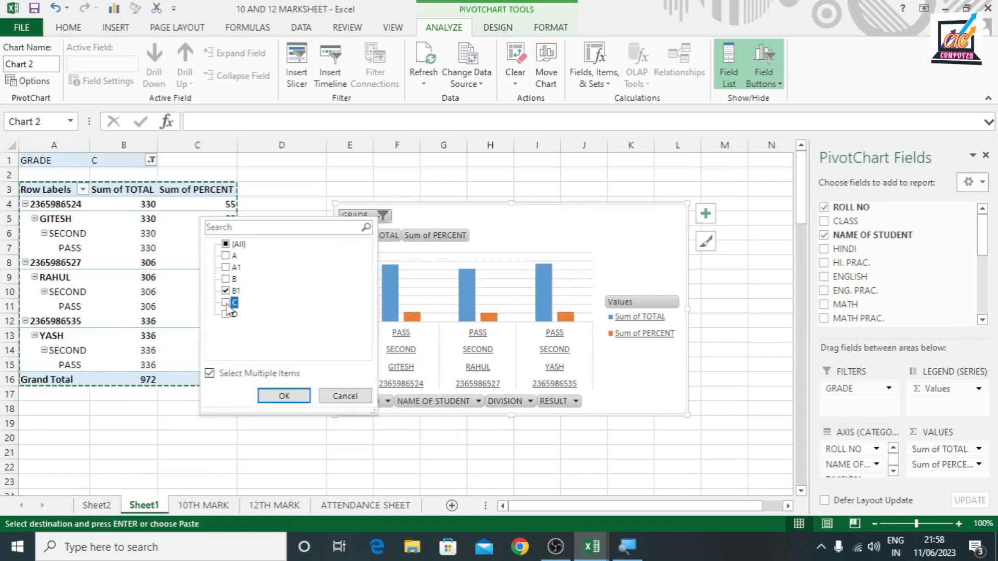
left_click(226, 302)
left_click(284, 396)
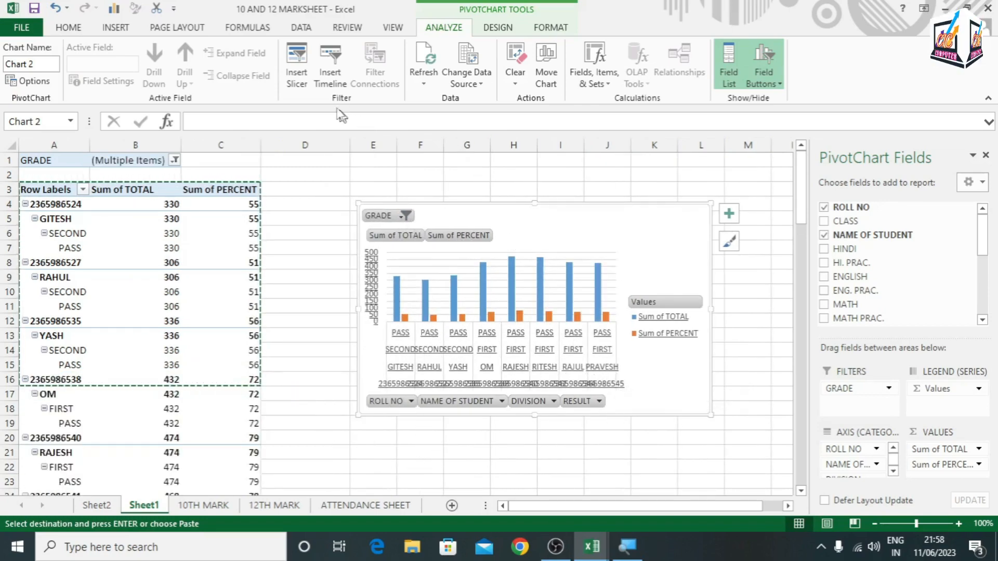
Insert a GRADE slicer for the PivotChart and move it to the chart's outer side, away from the PivotTable
left_click(300, 72)
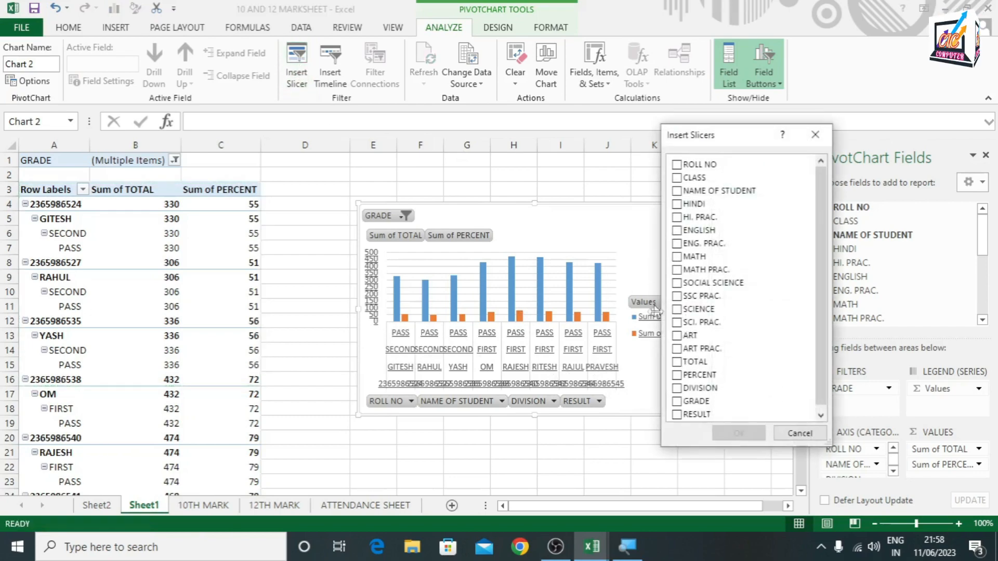
left_click(677, 401)
left_click(740, 434)
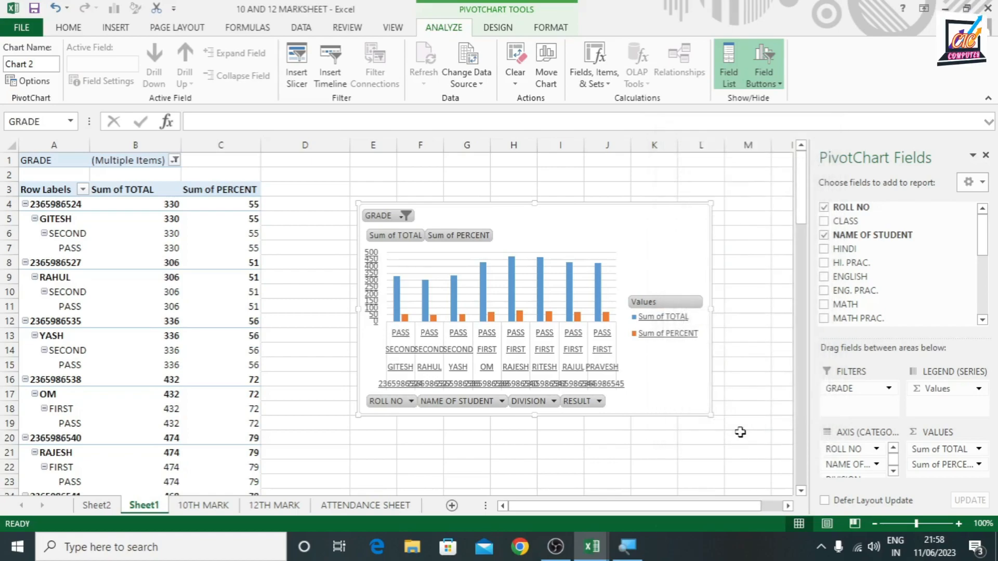
left_click_drag(390, 251, 706, 242)
Switch the GRADE slicer between individual grades, finishing with only A1 selected
left_click(687, 281)
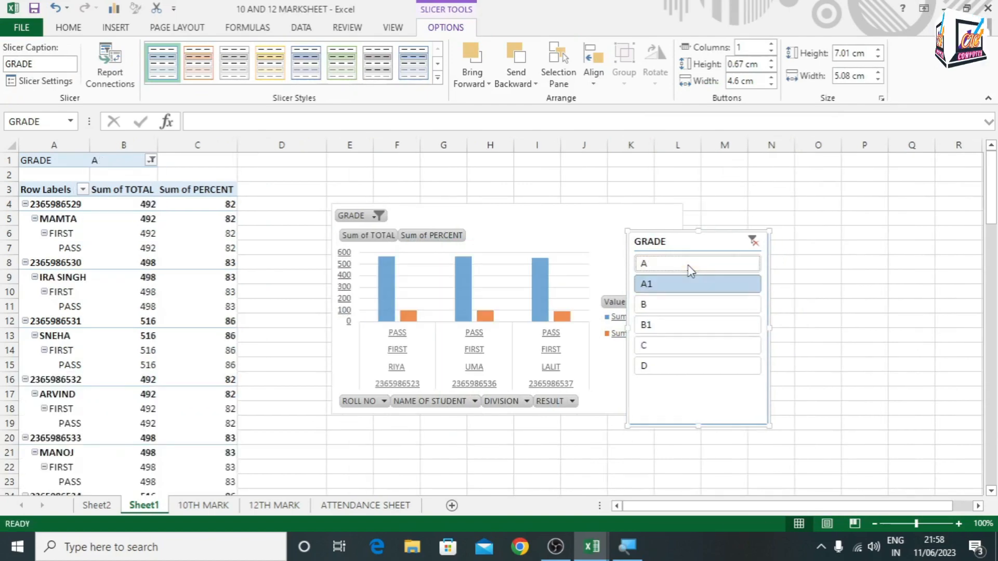
left_click(671, 303)
left_click(662, 288)
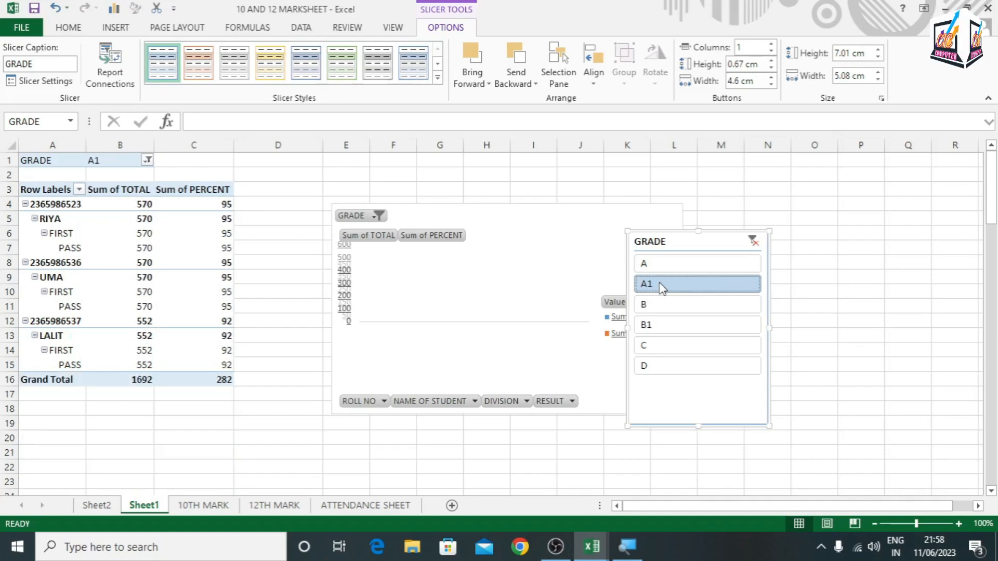
Clear the GRADE slicer's filter and delete the slicer from the sheet
left_click(753, 241)
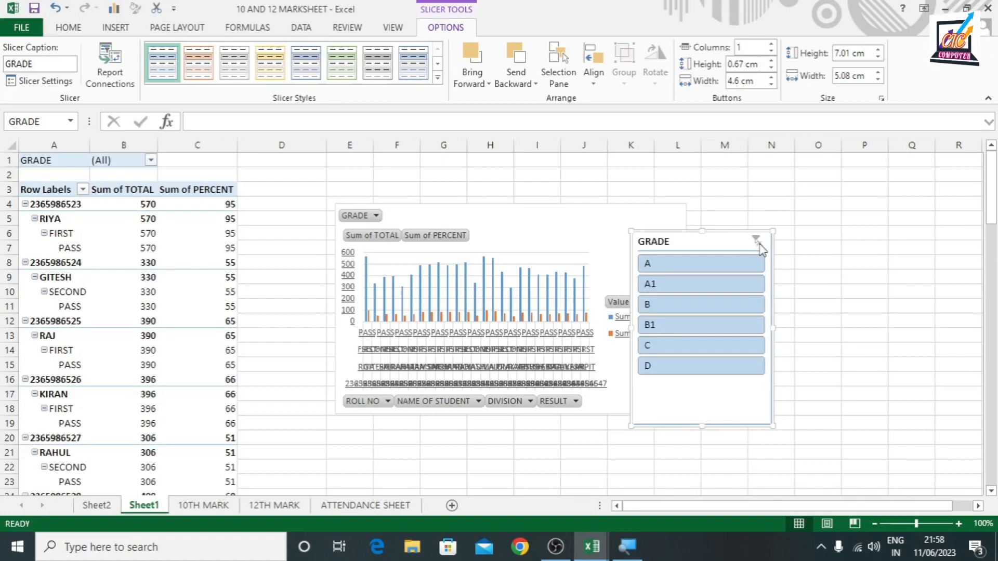
key("Delete")
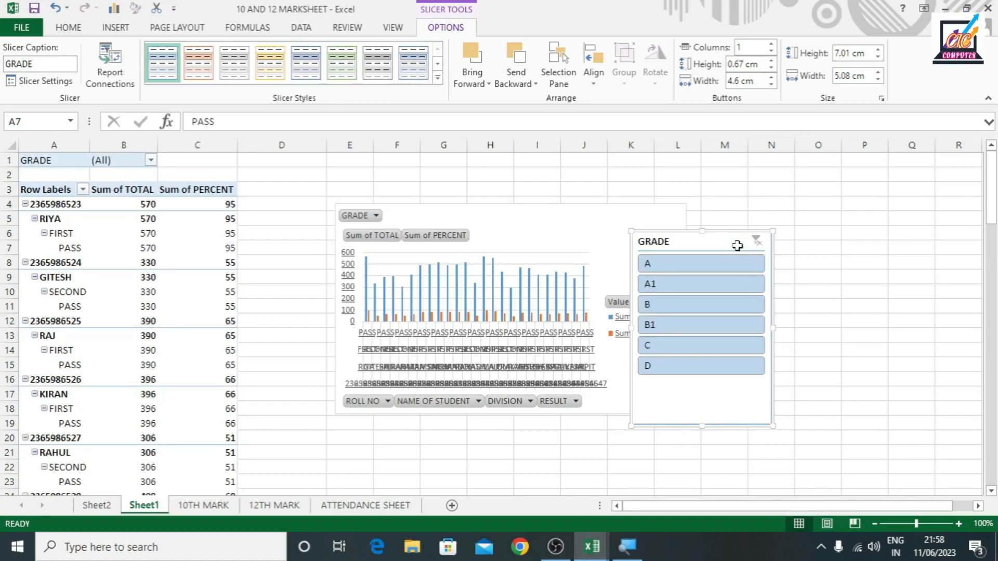
Insert a slicer for the PivotChart based on the DIVISION field
left_click(608, 227)
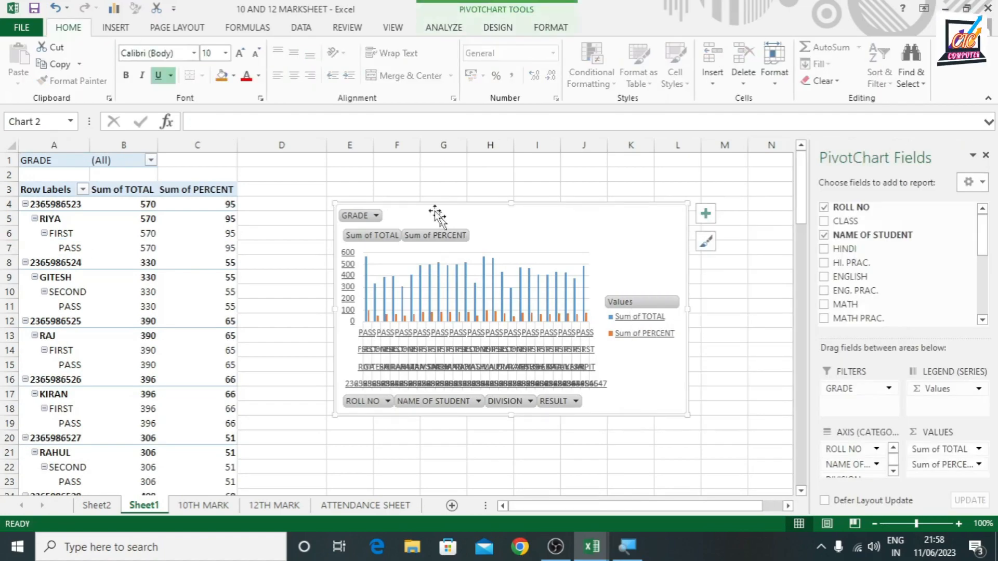
left_click(444, 27)
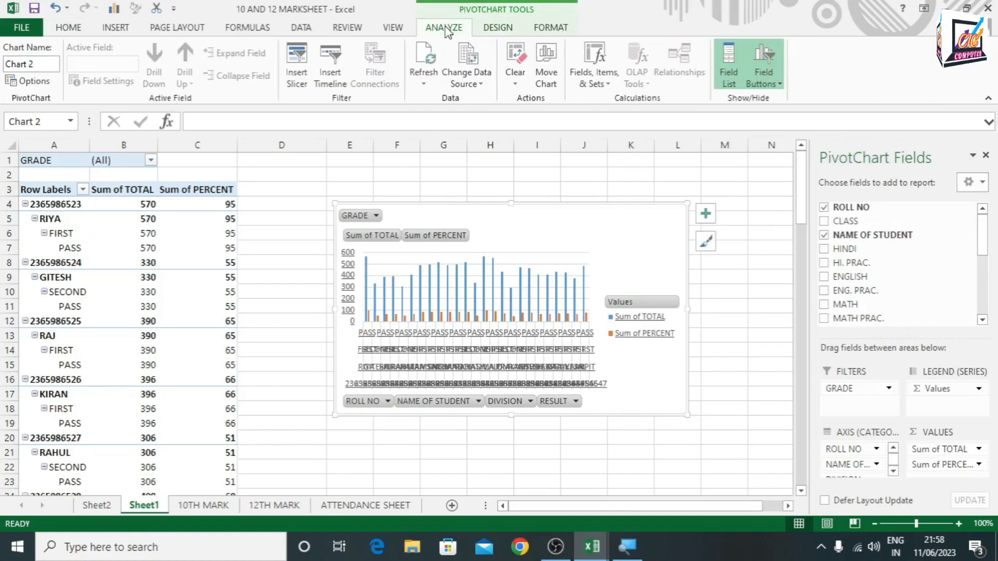
left_click(296, 73)
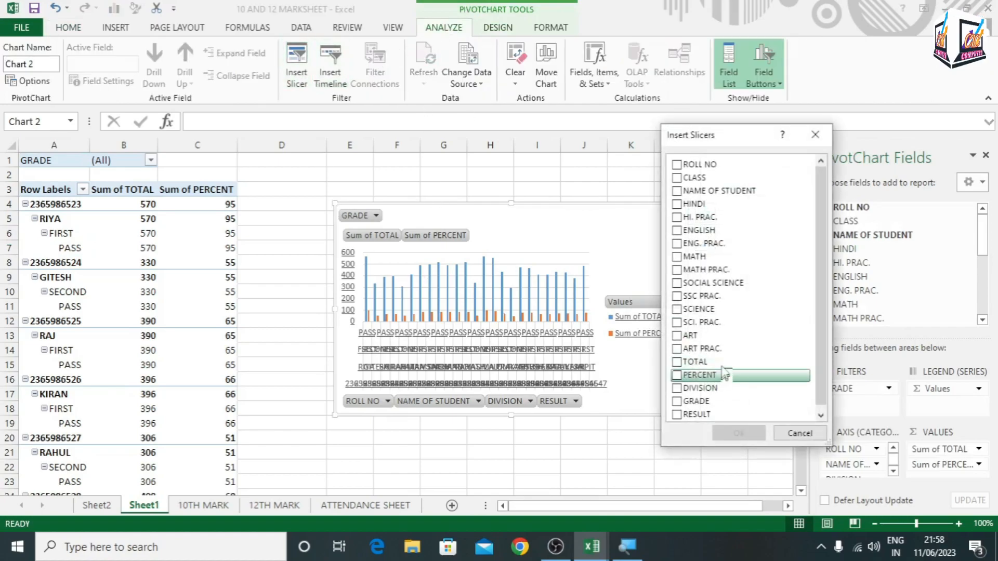
left_click_drag(821, 356, 824, 381)
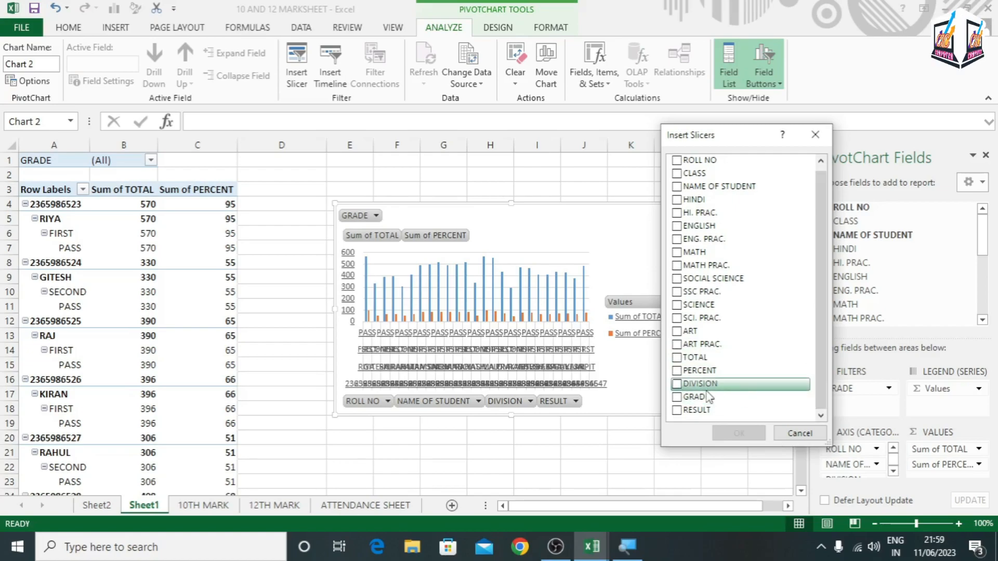
left_click(676, 384)
left_click(752, 432)
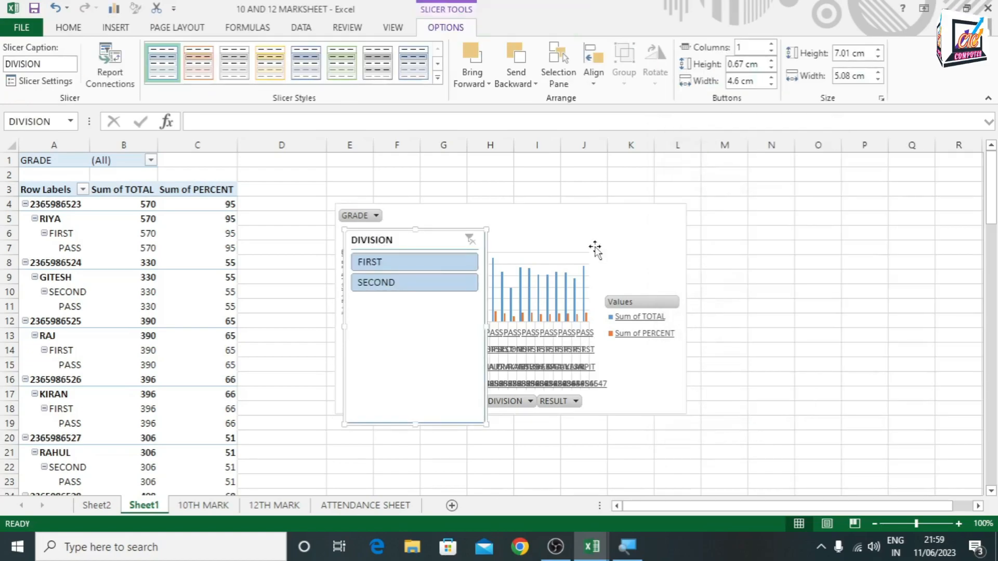
Move the DIVISION slicer off the chart's bars and filter by SECOND, followed by FIRST
left_click(412, 283)
left_click_drag(429, 240, 752, 239)
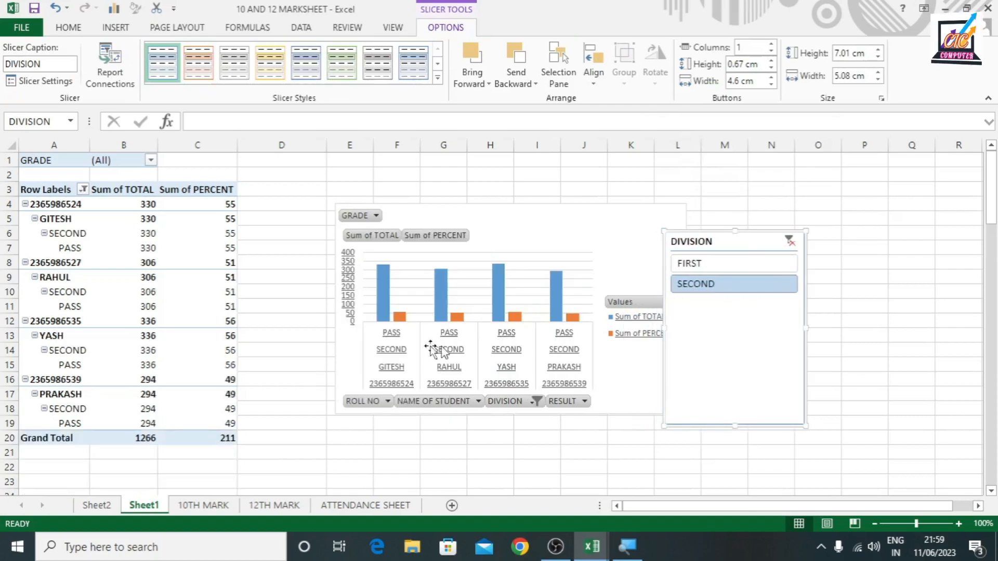
left_click(698, 263)
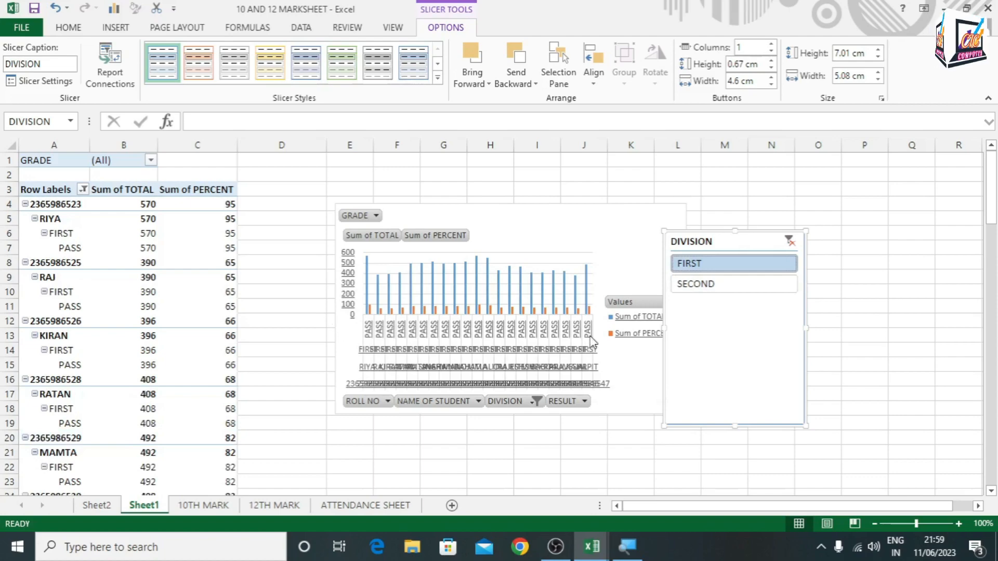
Enlarge the PivotChart to span about columns E to S, and try moving the DIVISION slicer up toward the chart's corner
left_click(629, 394)
left_click_drag(686, 414, 785, 479)
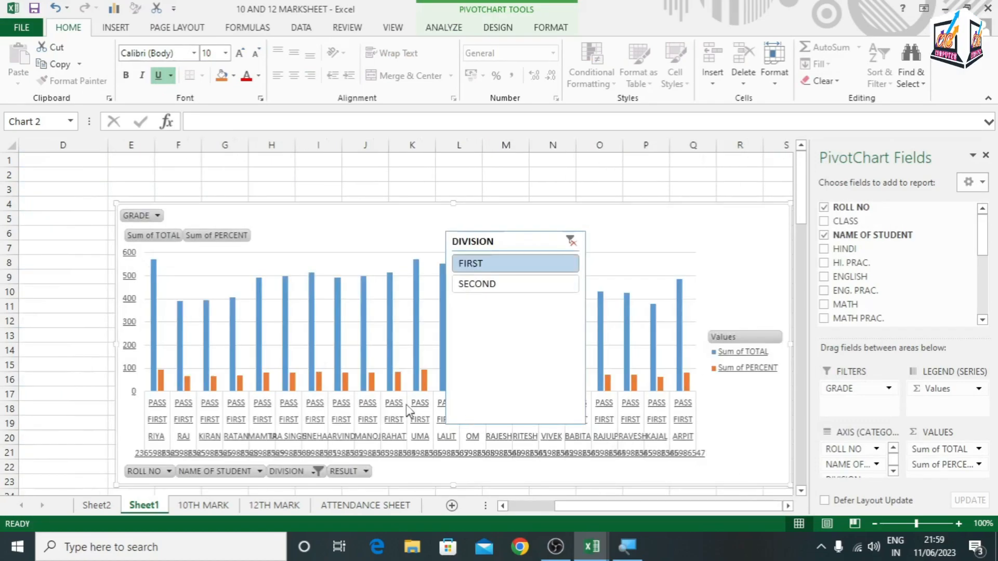
left_click_drag(512, 240, 684, 159)
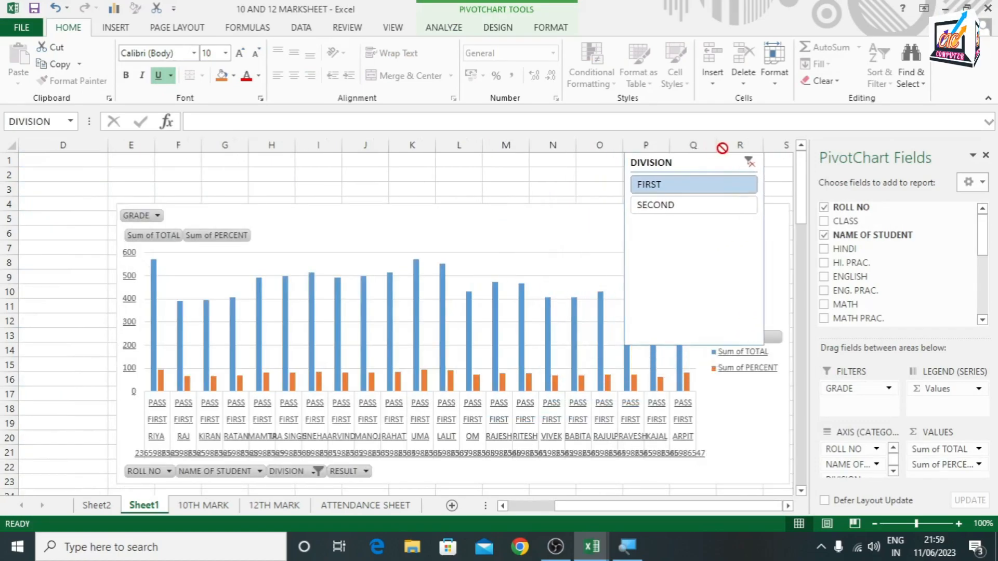
key("ctrl+z")
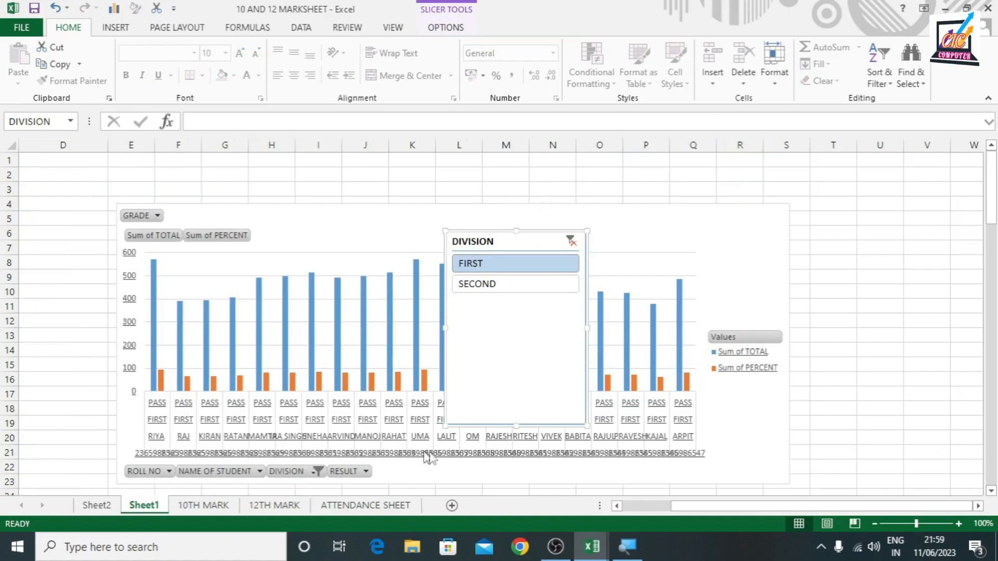
Filter the DIVISION slicer to SECOND and resize the PivotChart to span about columns E to K, clear of the slicer
left_click(489, 286)
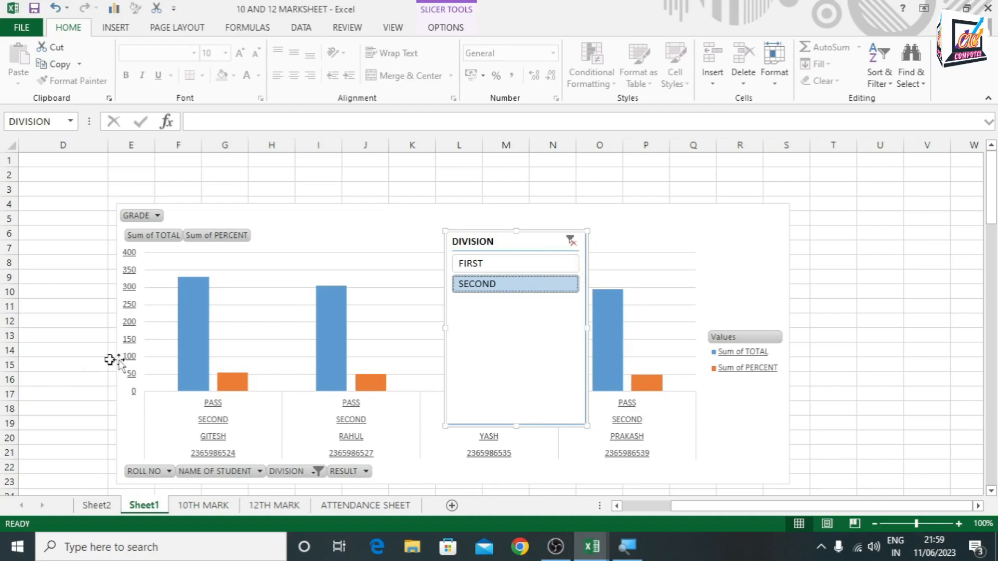
left_click(785, 443)
scroll(799, 494, "down", 1)
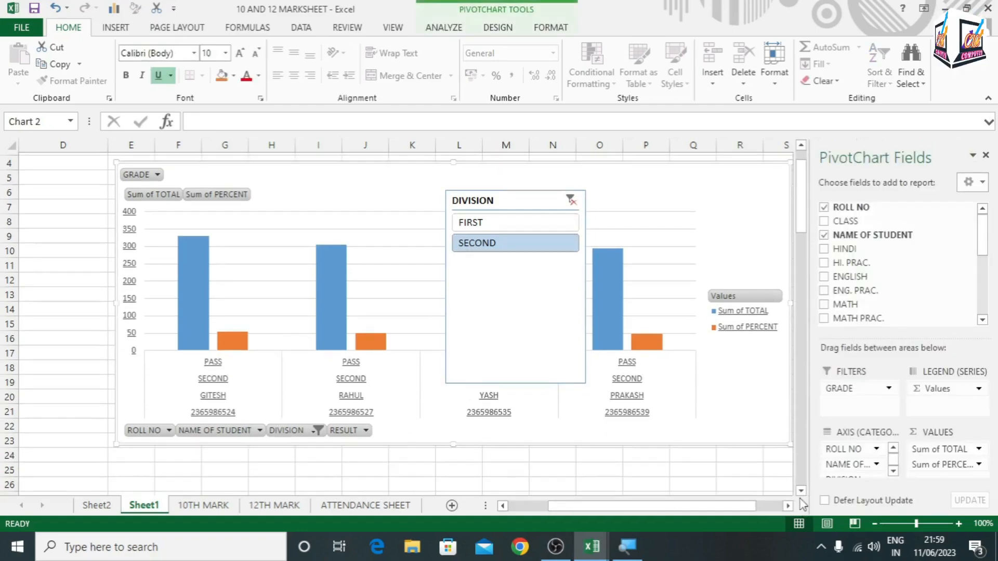
left_click_drag(789, 442, 249, 341)
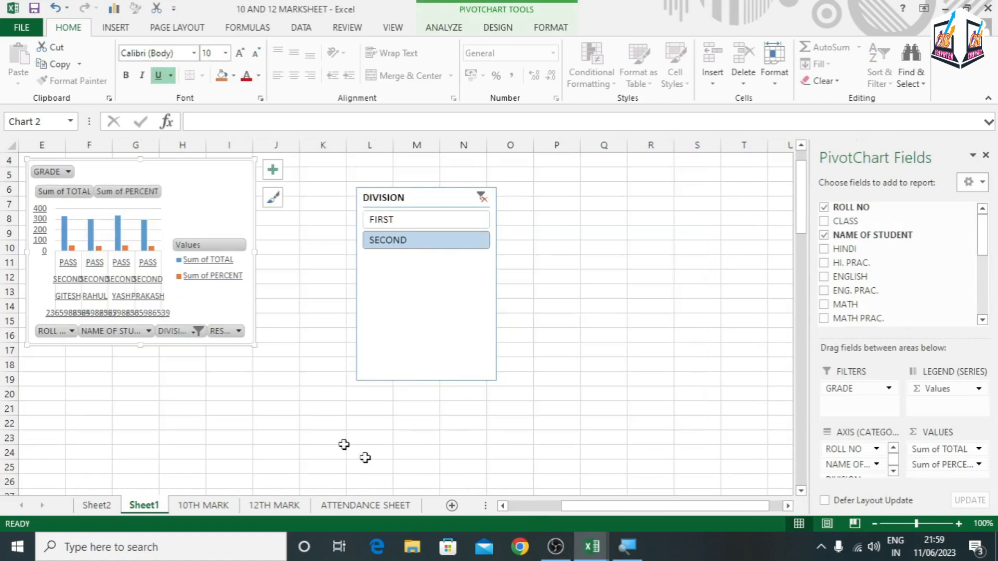
left_click_drag(628, 505, 572, 505)
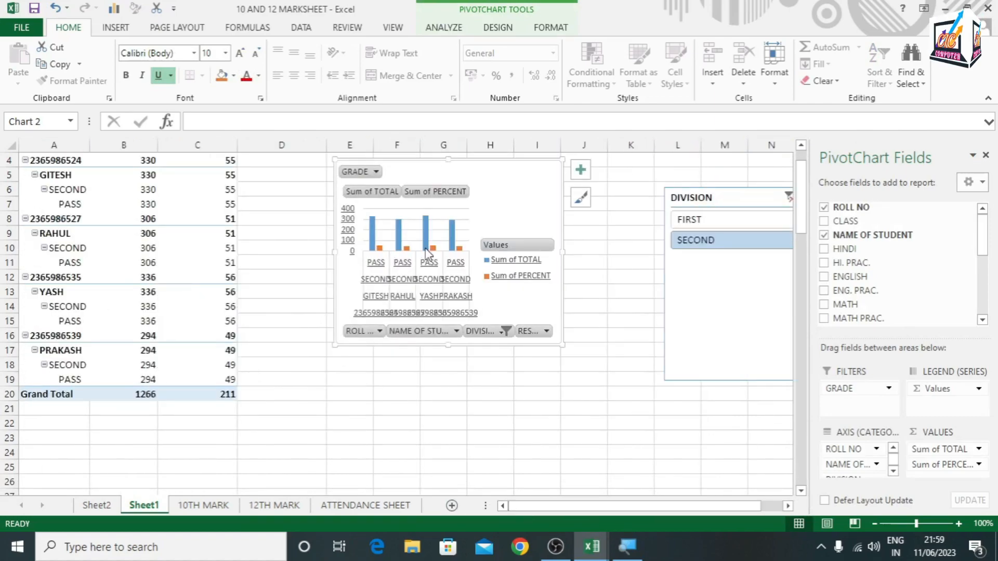
left_click_drag(562, 346, 654, 414)
Set the PivotTable's GRADE filter to show only grade A
scroll(137, 270, "up", 1)
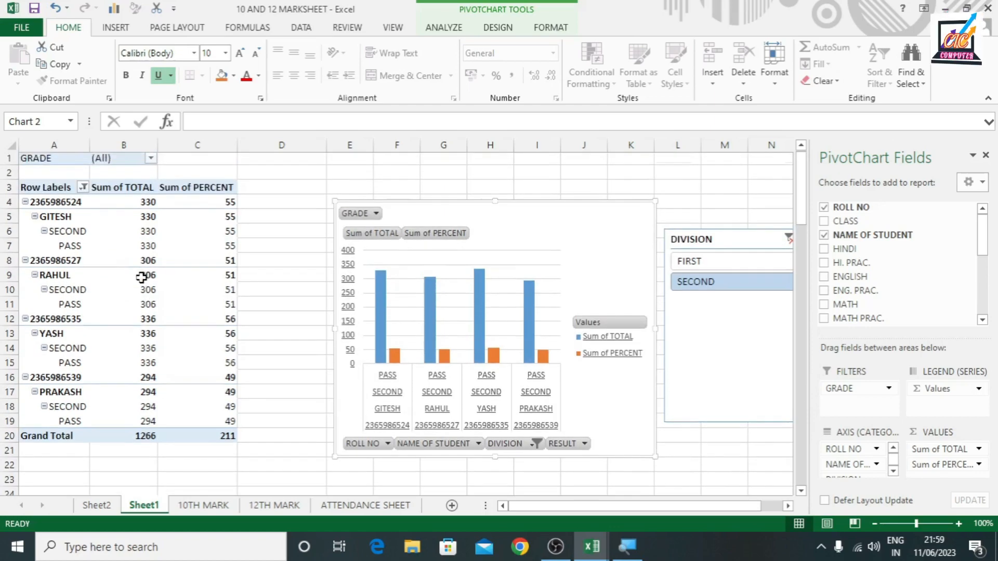
left_click(151, 161)
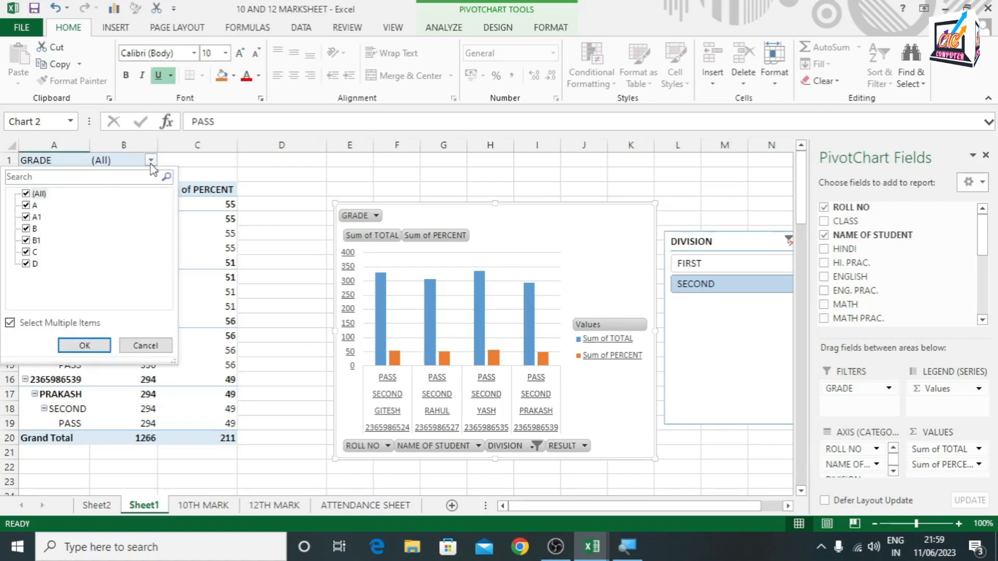
left_click(26, 194)
left_click(26, 205)
left_click(91, 347)
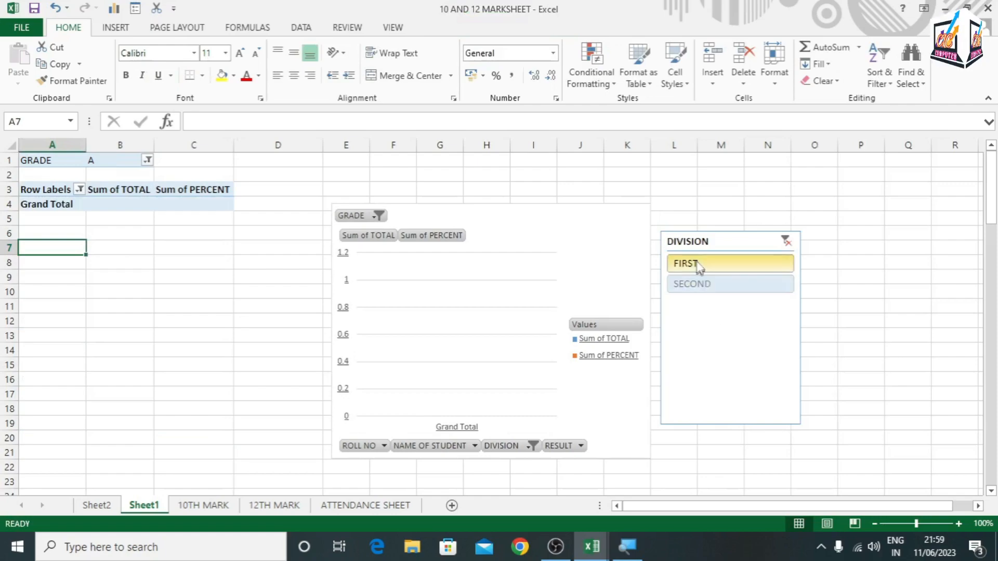
Filter the DIVISION slicer to FIRST and delete the slicer from the sheet
left_click(699, 265)
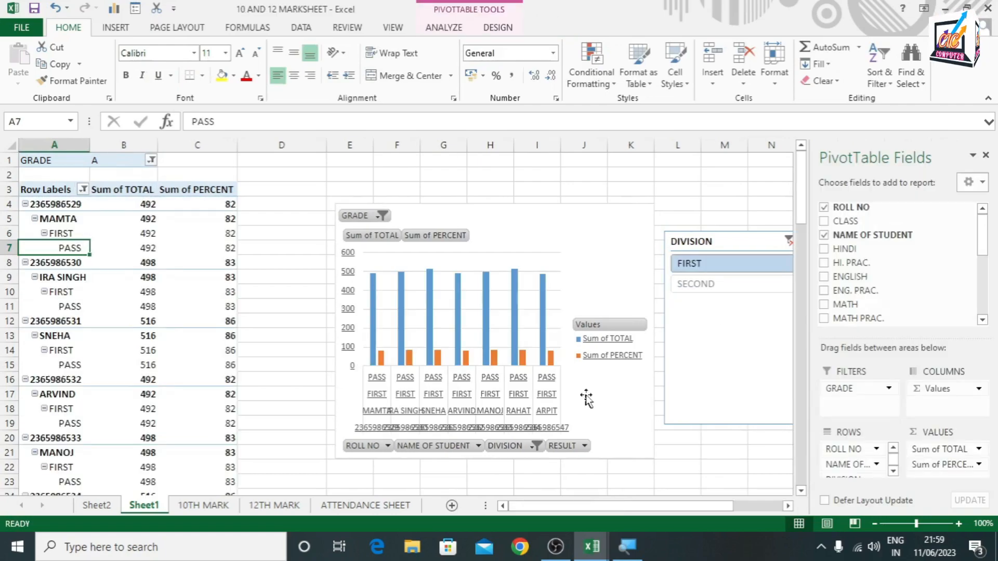
left_click(773, 240)
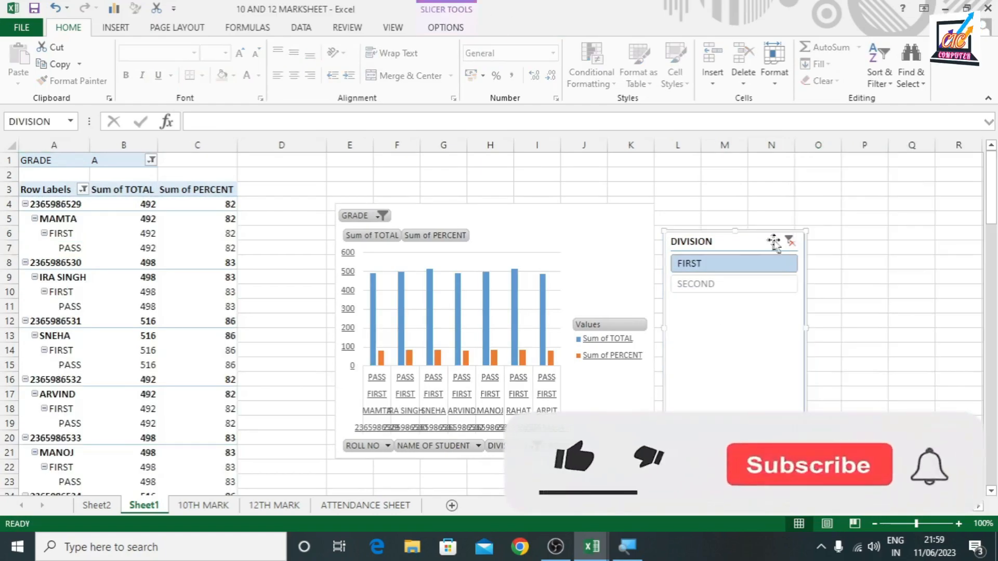
key("Delete")
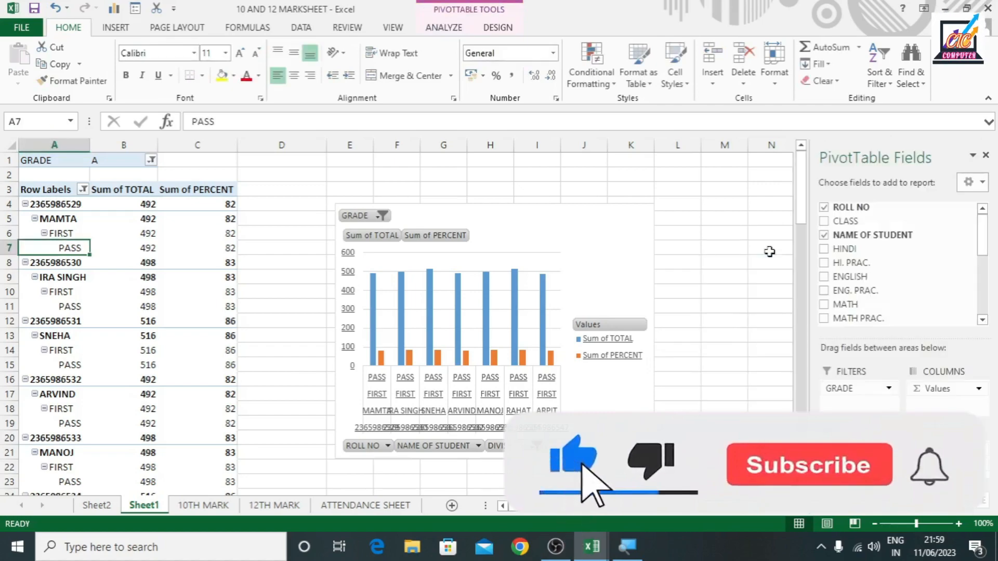
Try to insert a timeline for the PivotTable
left_click(440, 27)
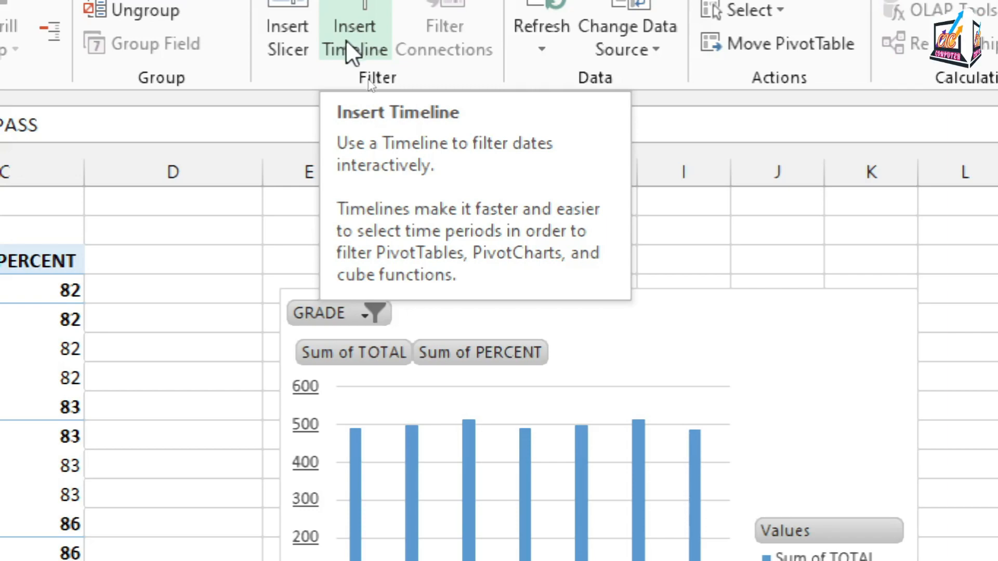
left_click(346, 40)
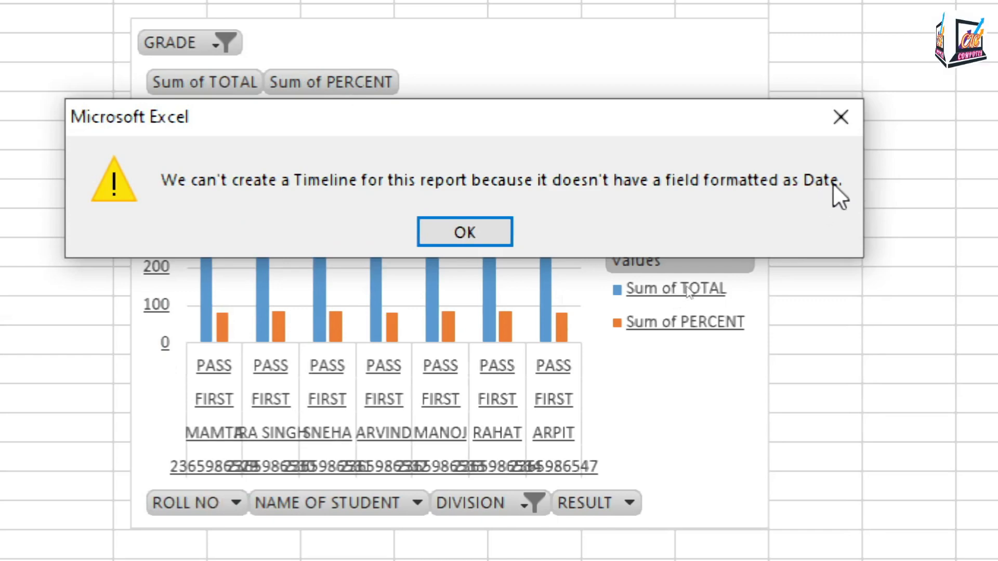
left_click(468, 233)
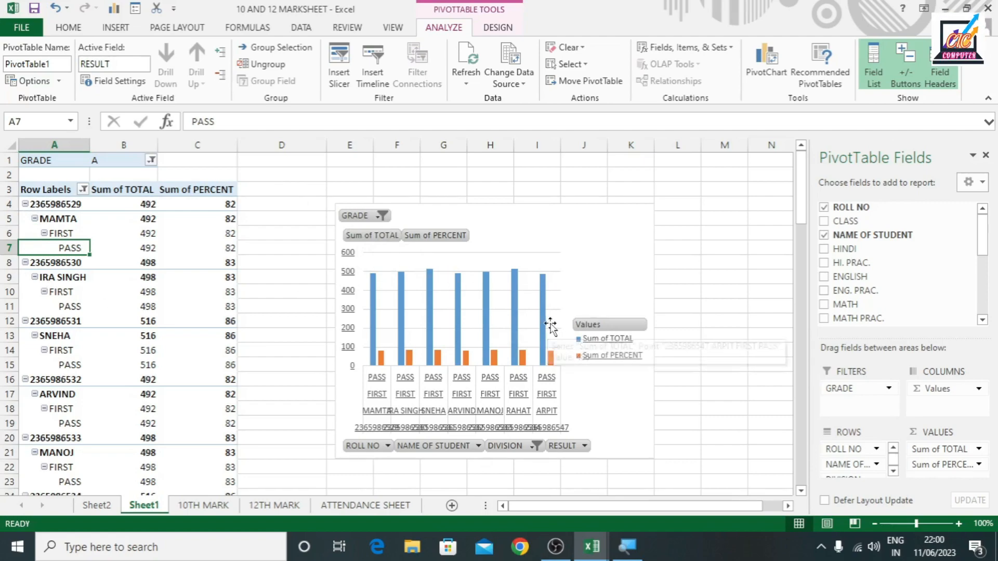
Switch to the 10TH MARK sheet and select the student record in row 8
left_click(466, 83)
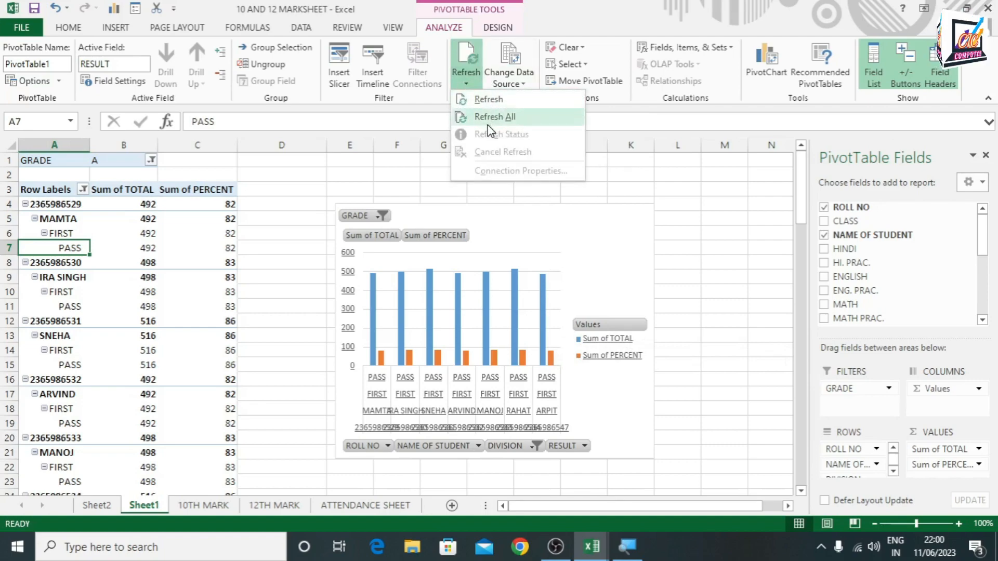
left_click(207, 509)
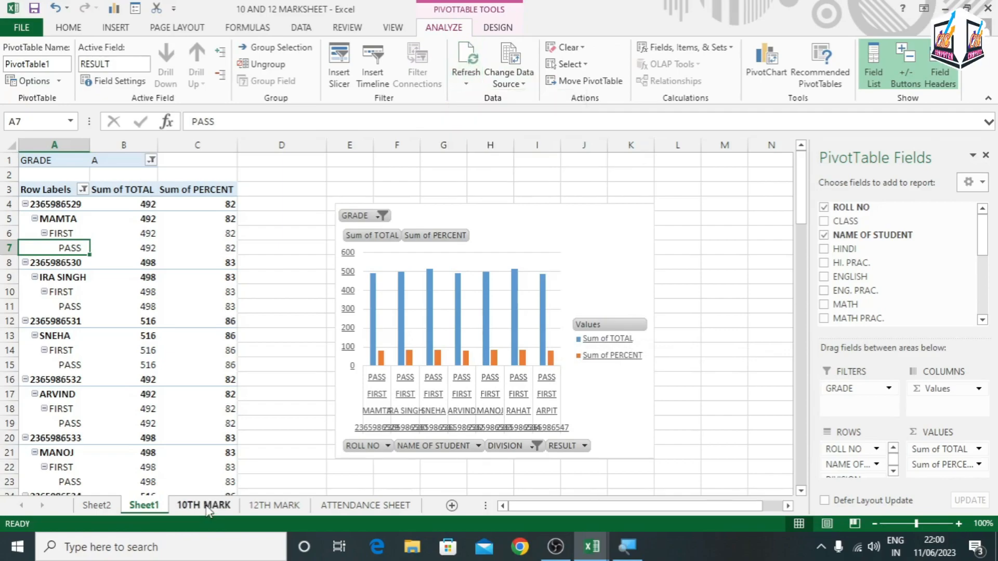
left_click(204, 511)
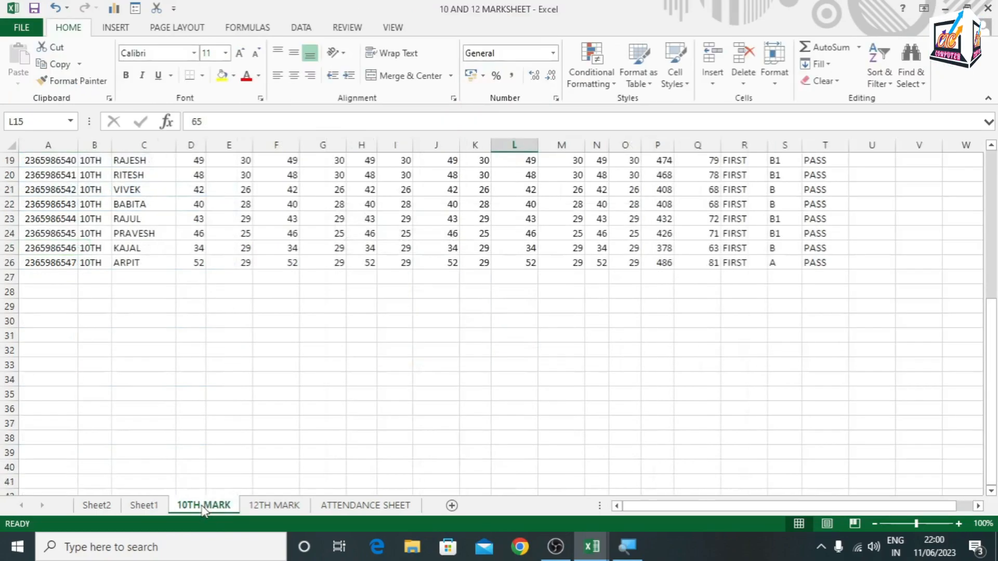
scroll(252, 385, "up", 6)
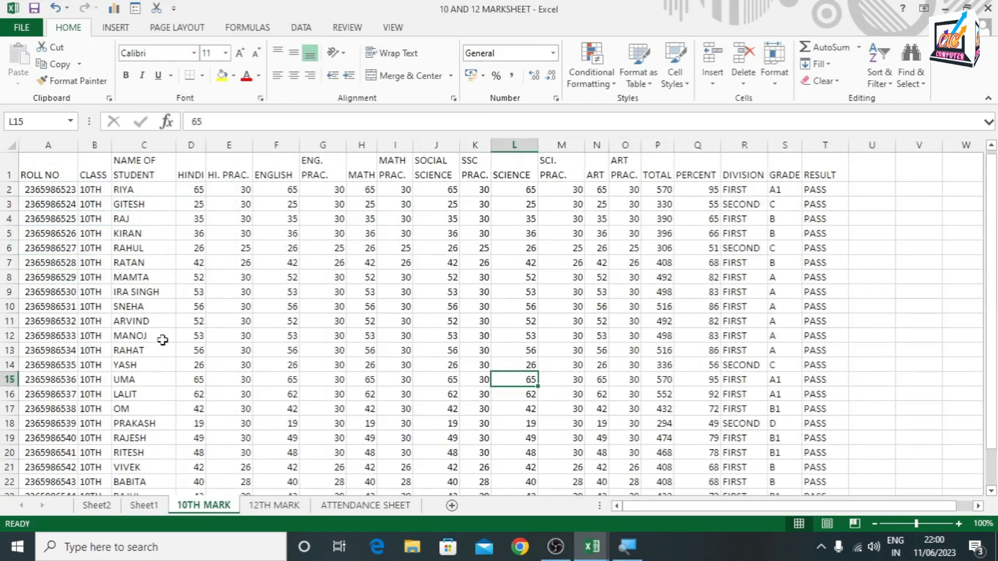
left_click(136, 277)
left_click(10, 277)
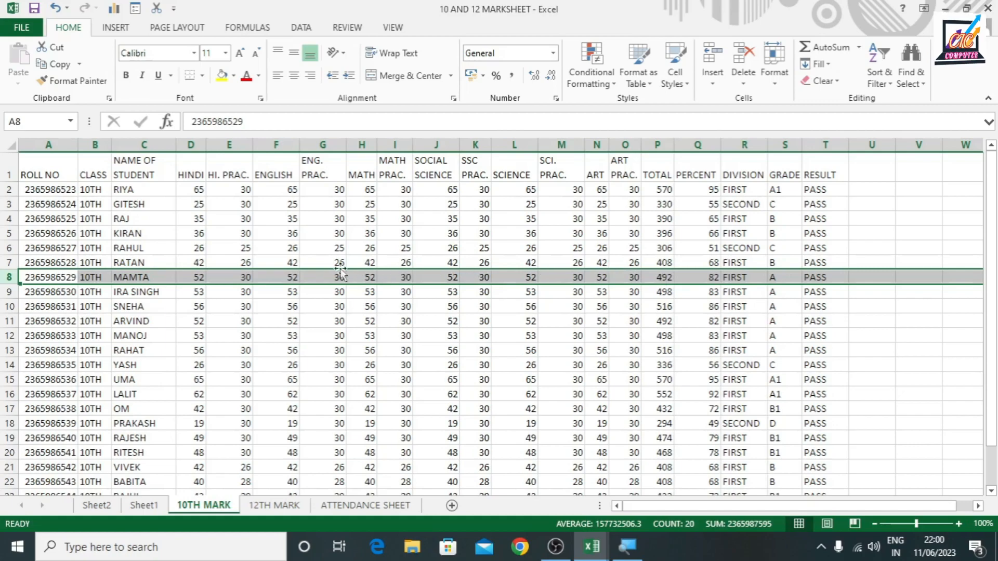
In row 8, set the HINDI mark to 68, ENGLISH to 69 and MATH to 67
left_click(285, 274)
left_click(197, 277)
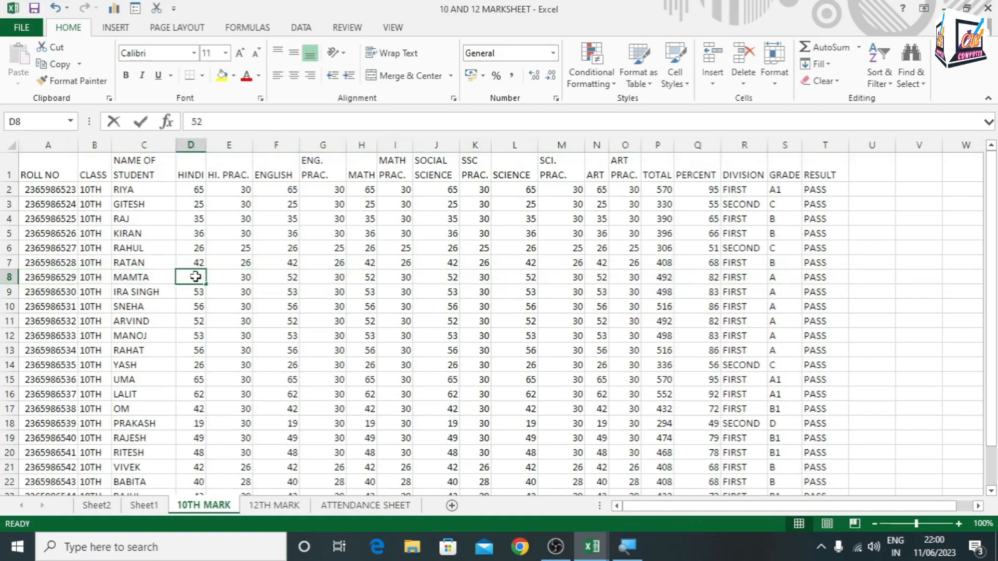
type("68")
key("Tab")
key("Tab")
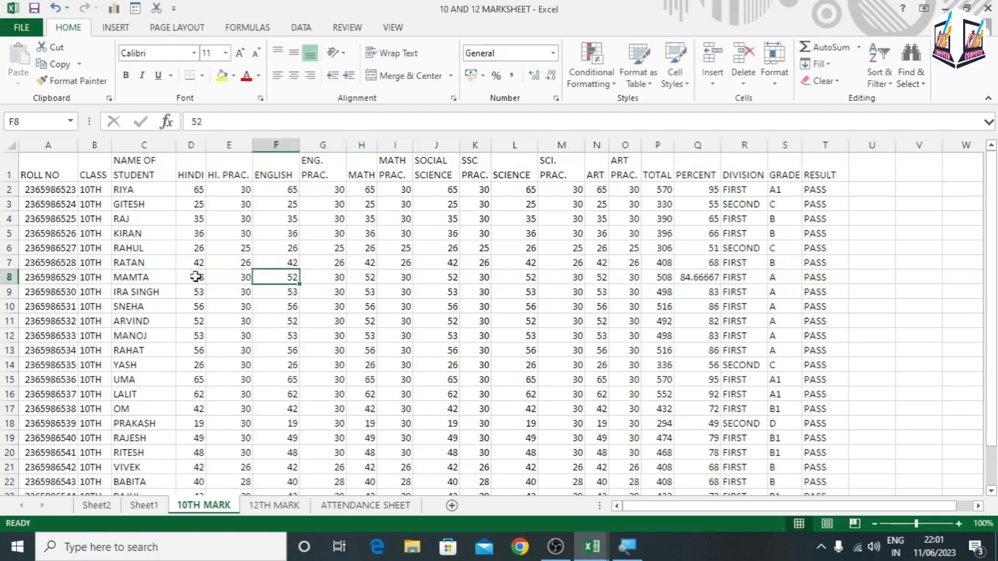
type("6")
key("Tab")
key("Tab")
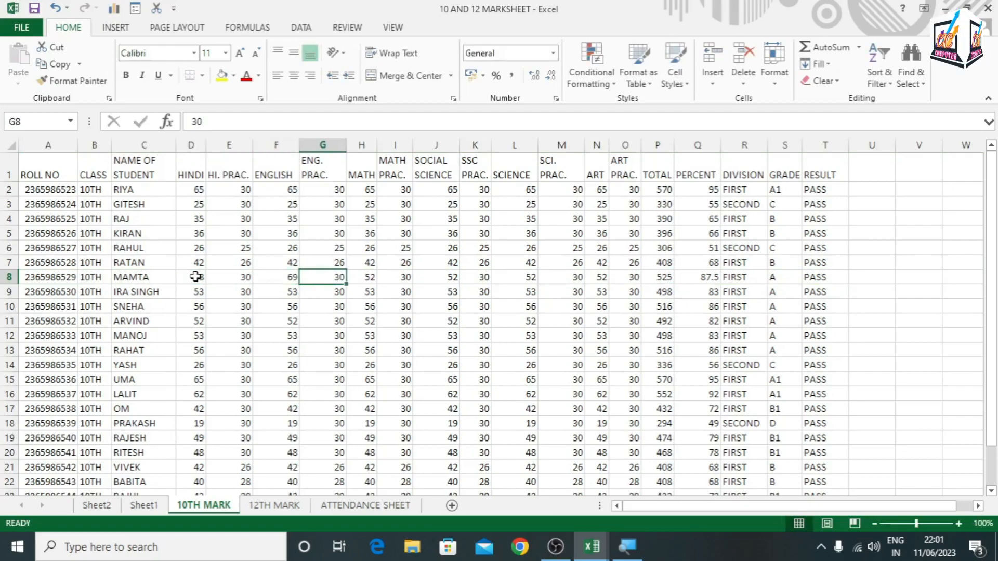
type("67")
key("Tab")
key("Tab")
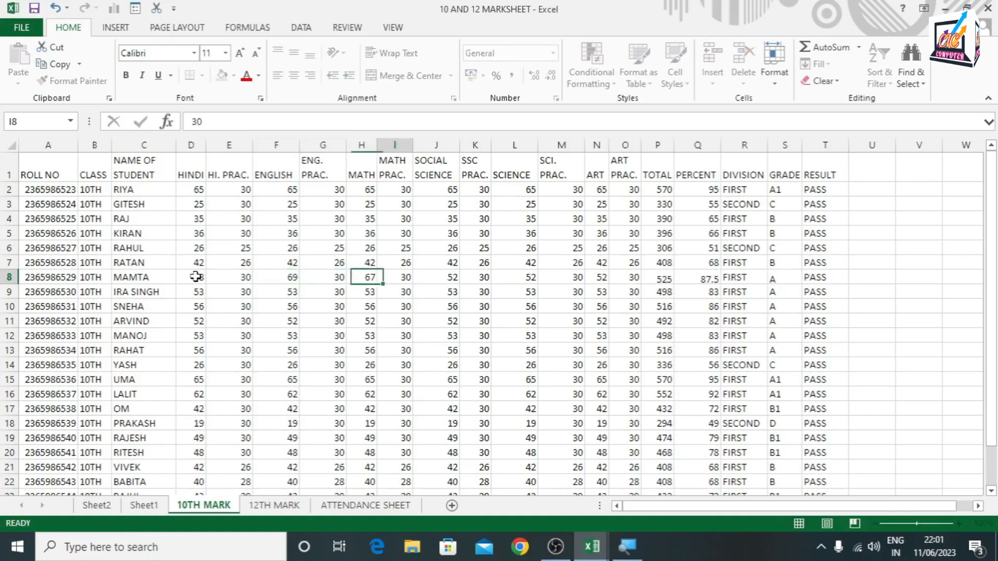
Set row 8's SOCIAL SCIENCE mark to 10, SCIENCE to 12 and ART to 10
type("0")
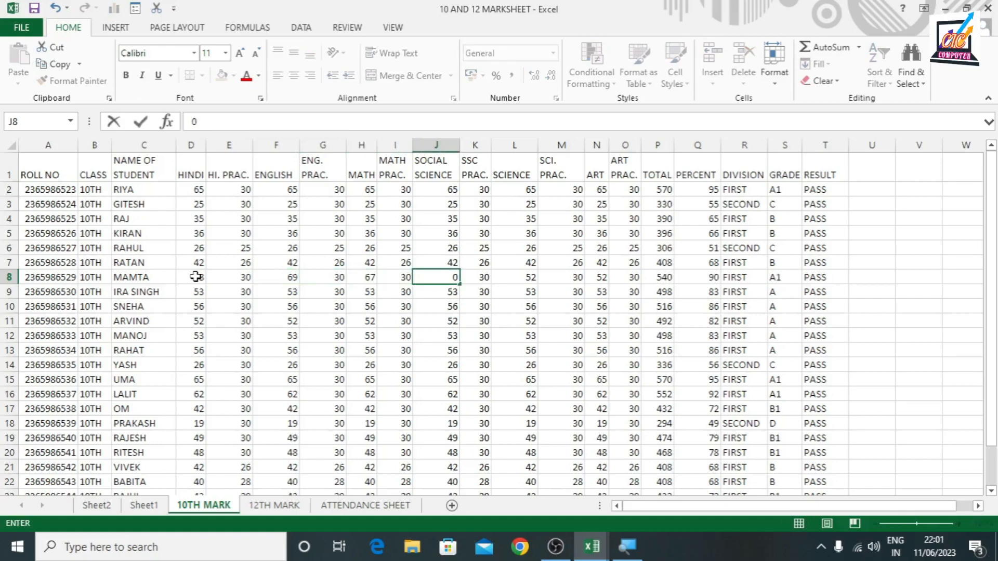
key("Tab")
key("Tab")
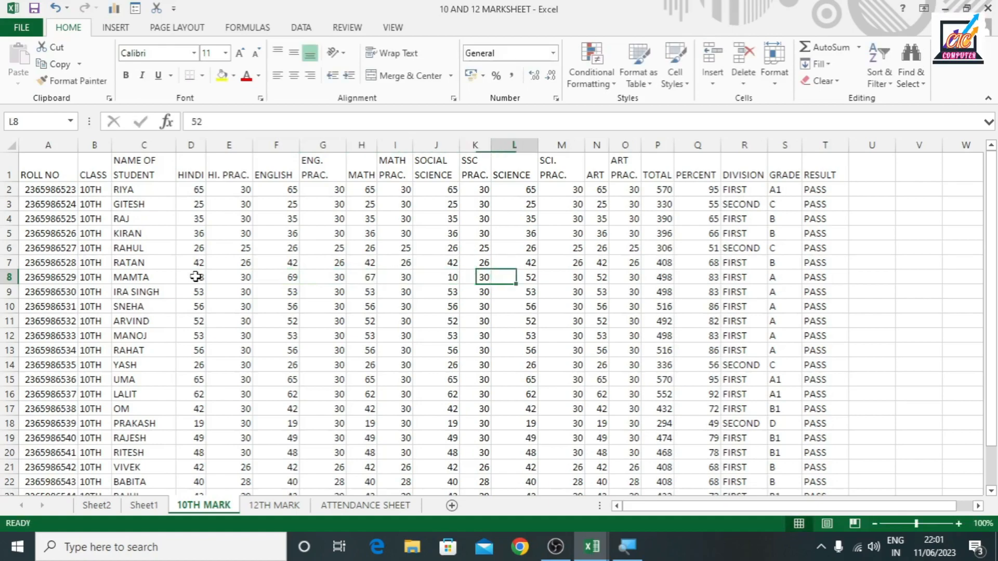
type("1")
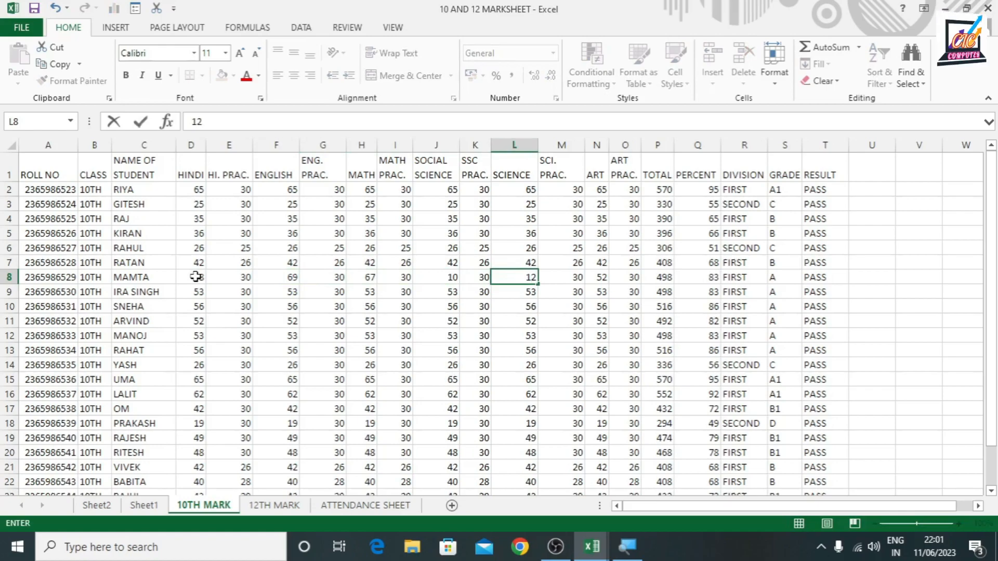
key("Tab")
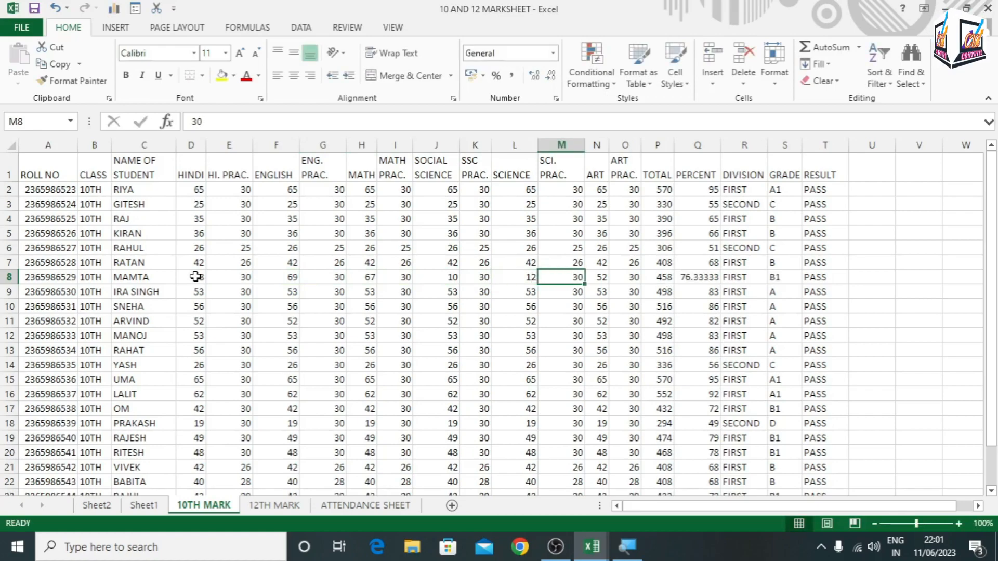
key("Tab")
type("10")
key("Tab")
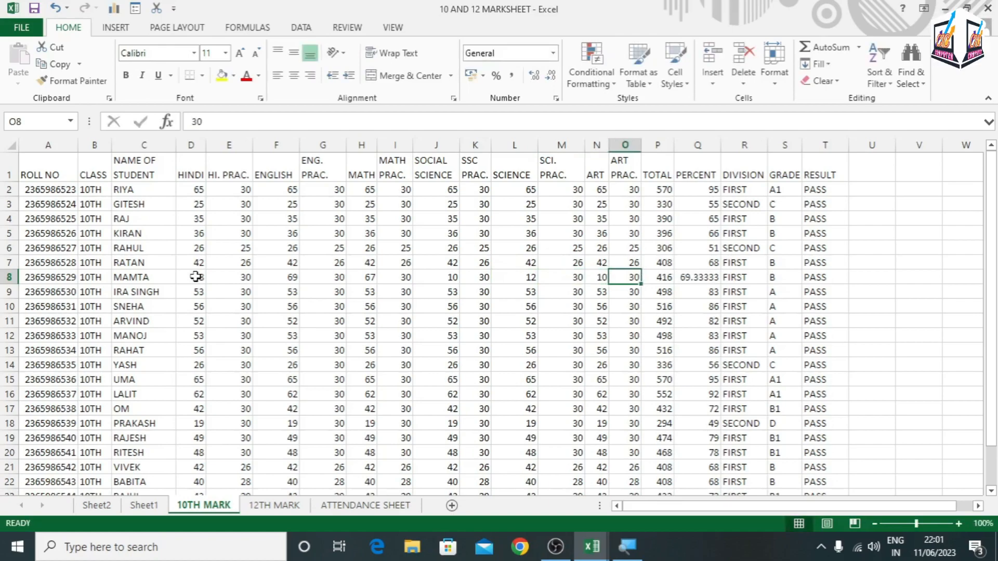
Change the MATH mark in row 8 to 10
key("Left")
key("Left")
key("Left")
key("Left")
key("Left")
key("Left")
key("Left")
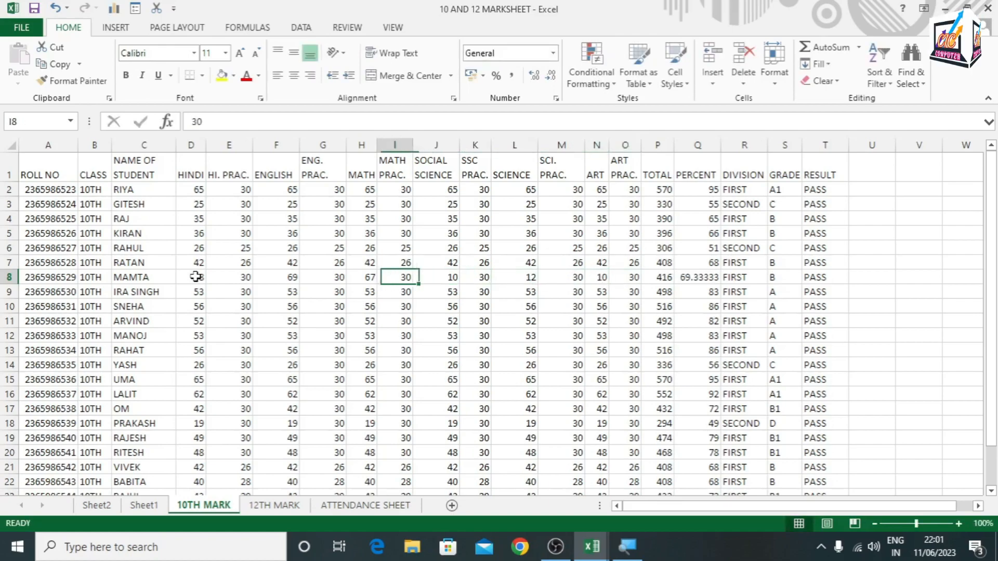
type("10")
key("Left")
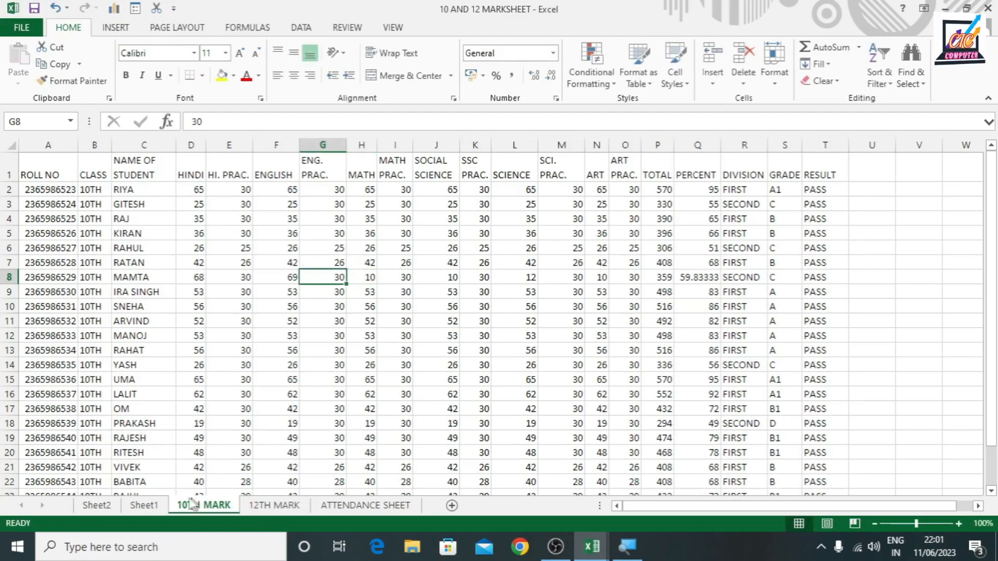
Compare the PivotTable entry on Sheet1 with the edited row 8 on the 10TH MARK sheet
left_click(144, 505)
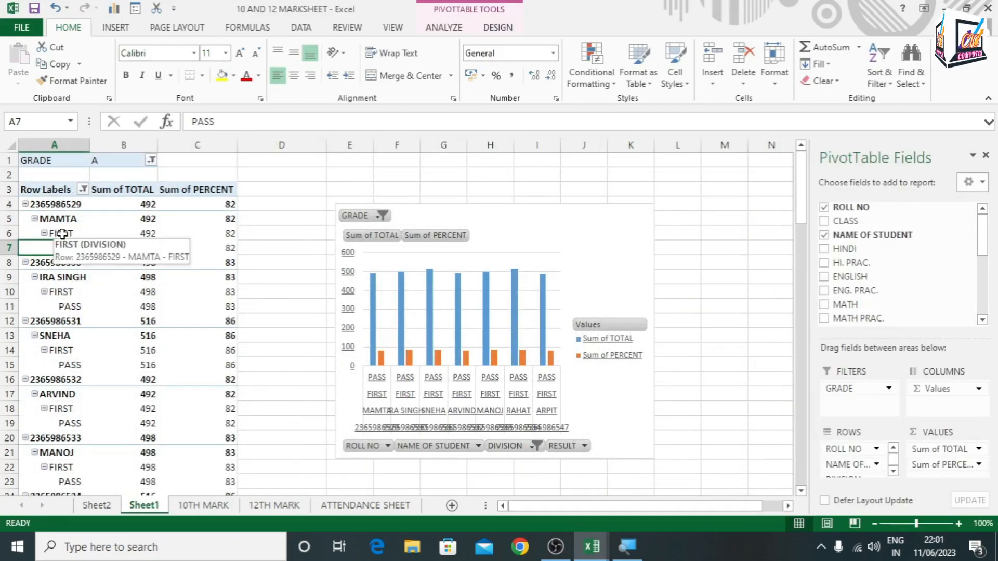
left_click(197, 505)
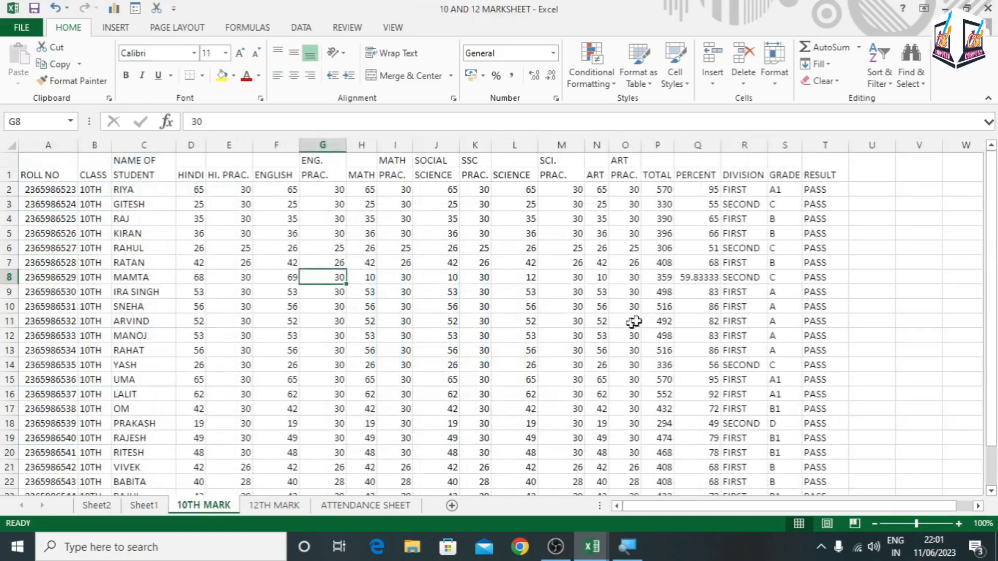
left_click(9, 277)
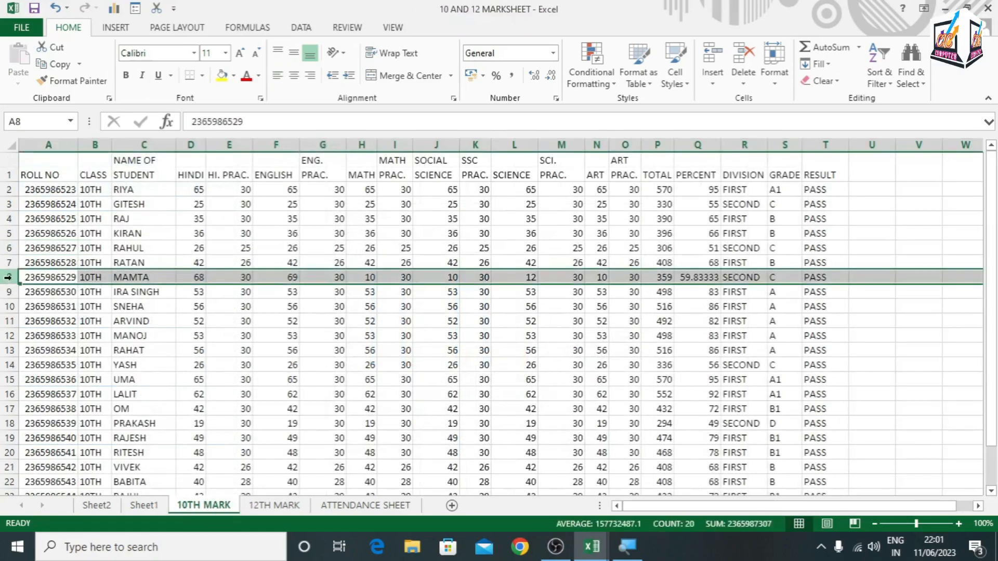
Refresh all PivotTable data on Sheet1 and check the updated table and chart
left_click(144, 506)
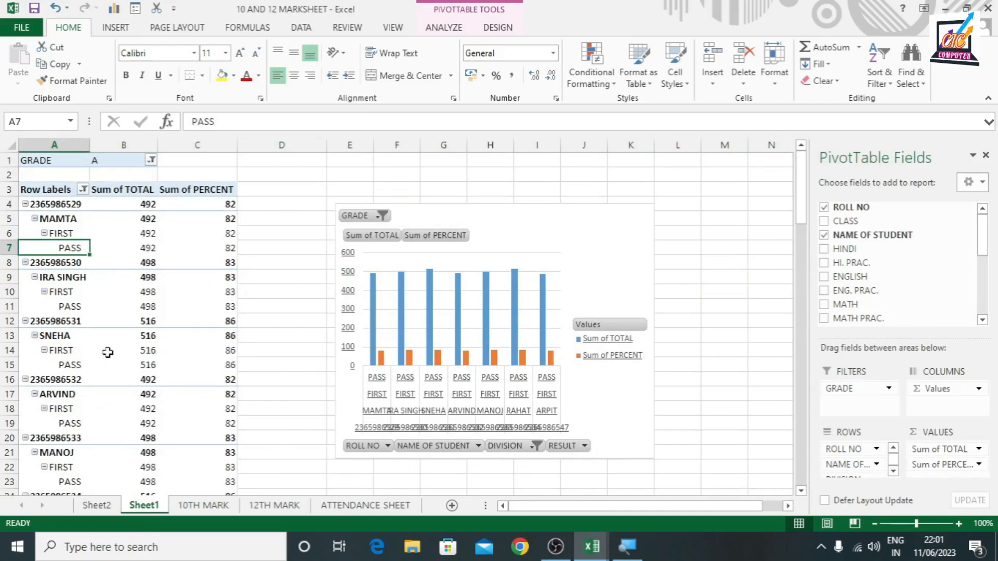
left_click(431, 28)
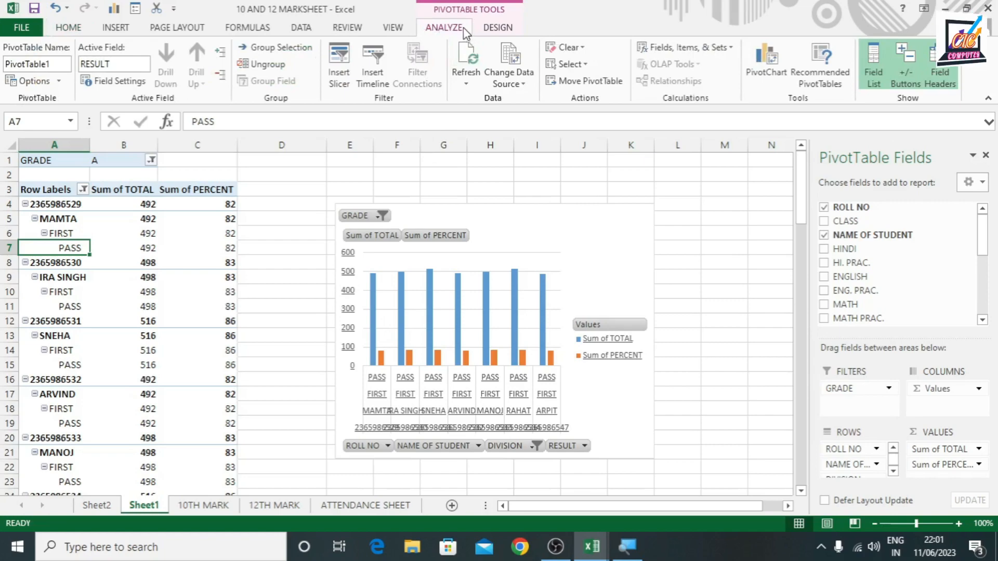
left_click(468, 85)
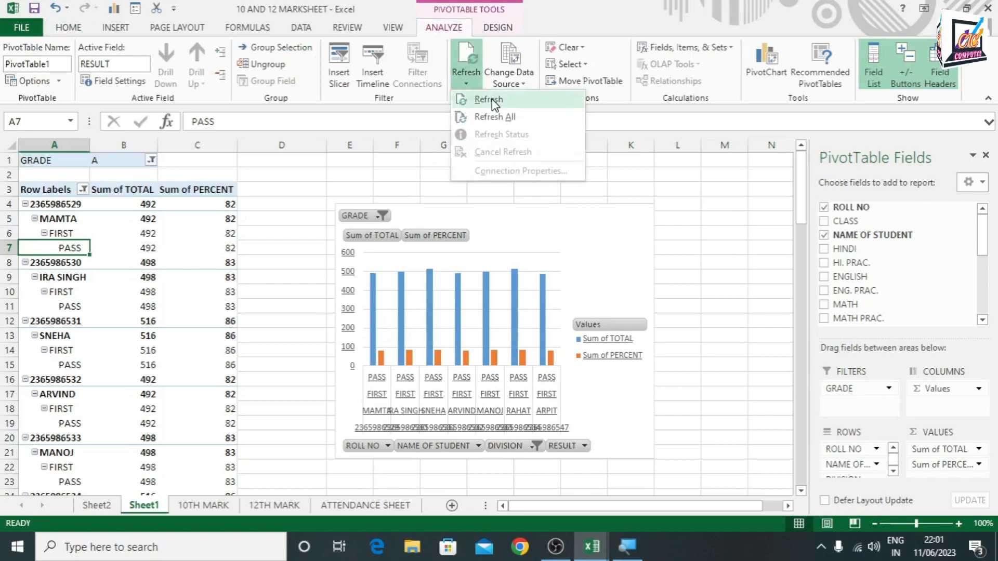
left_click(494, 117)
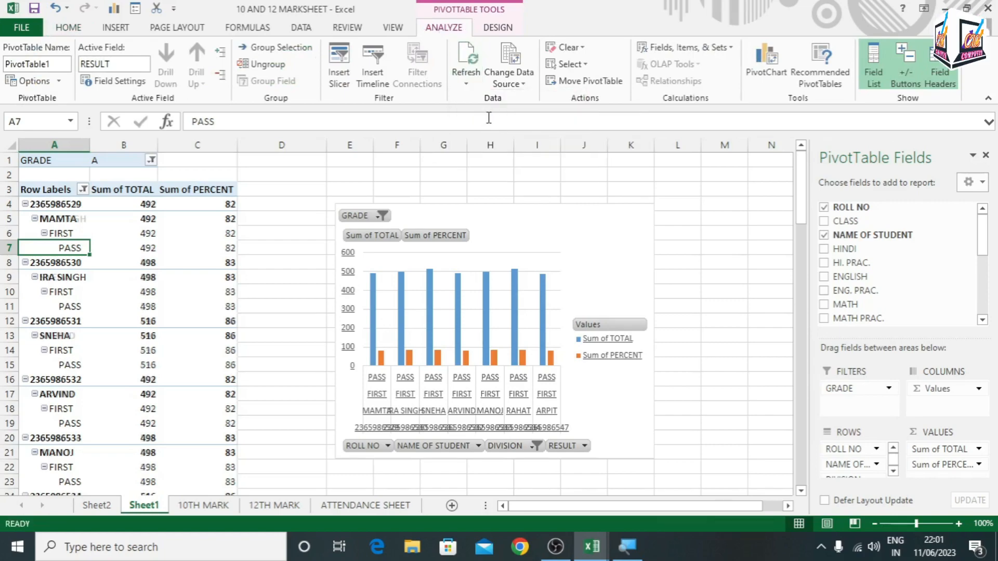
scroll(143, 384, "down", 5)
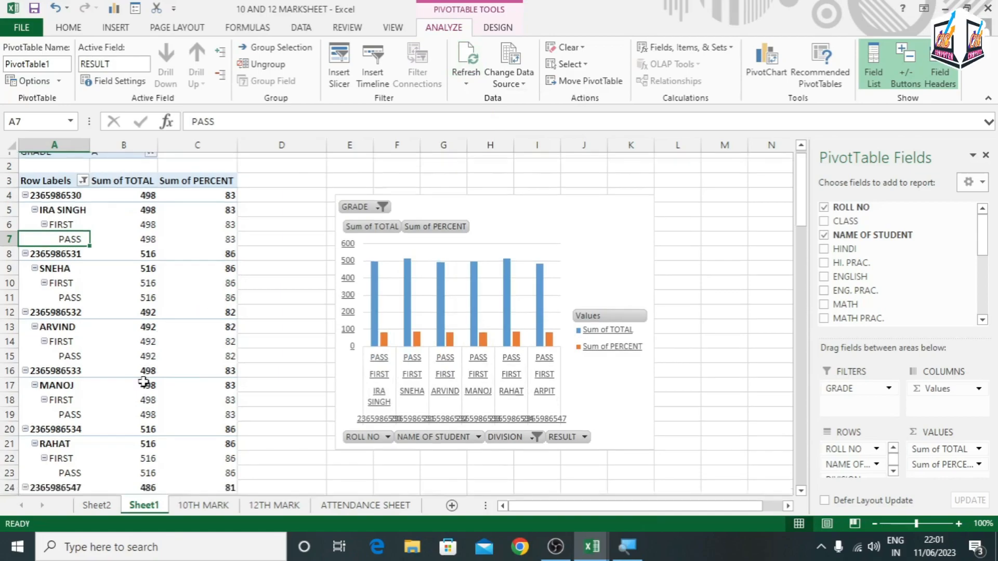
scroll(142, 389, "up", 5)
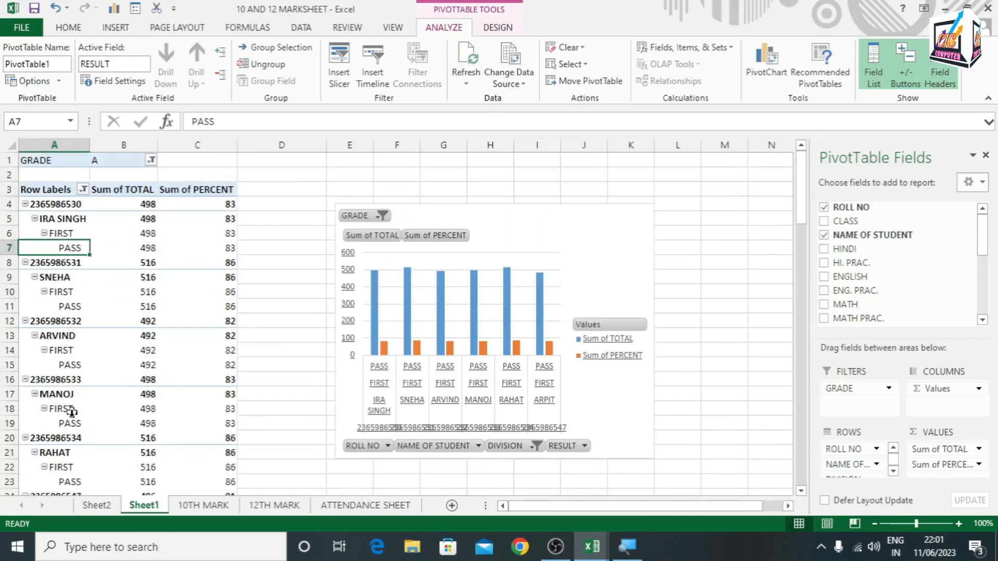
Switch the PivotTable's GRADE filter from A to B and review the filtered students
left_click(151, 161)
left_click(26, 206)
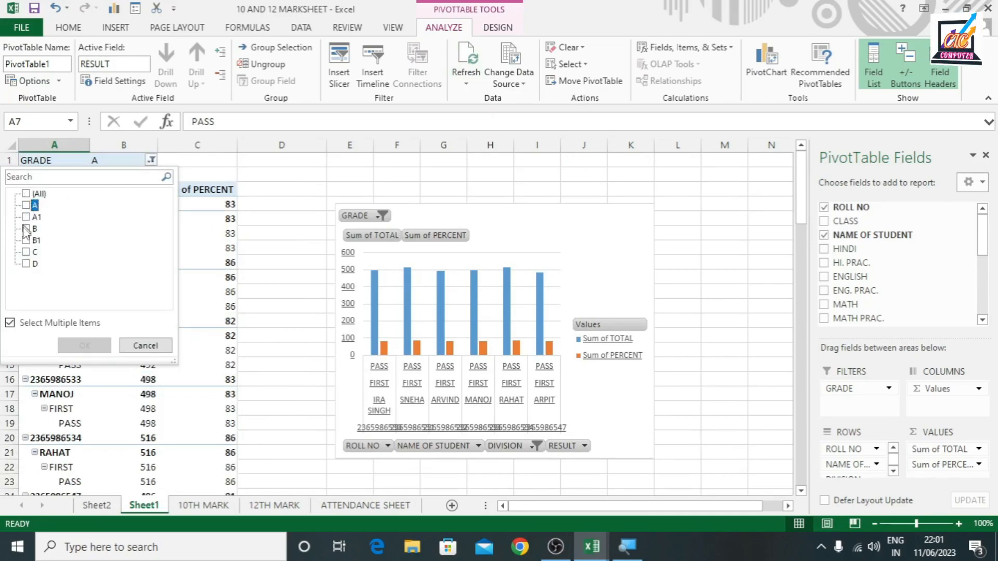
left_click(25, 229)
left_click(83, 345)
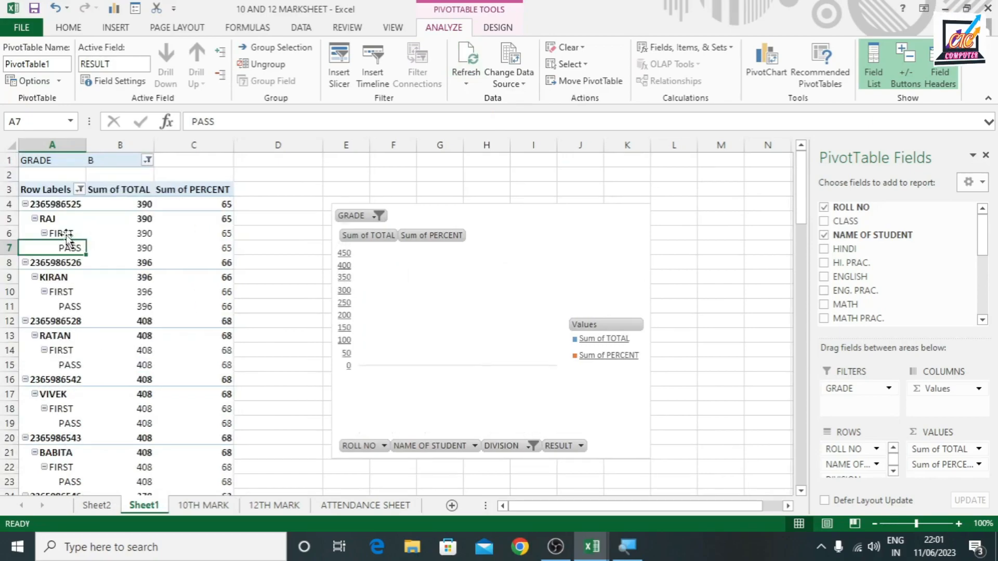
scroll(73, 427, "down", 2)
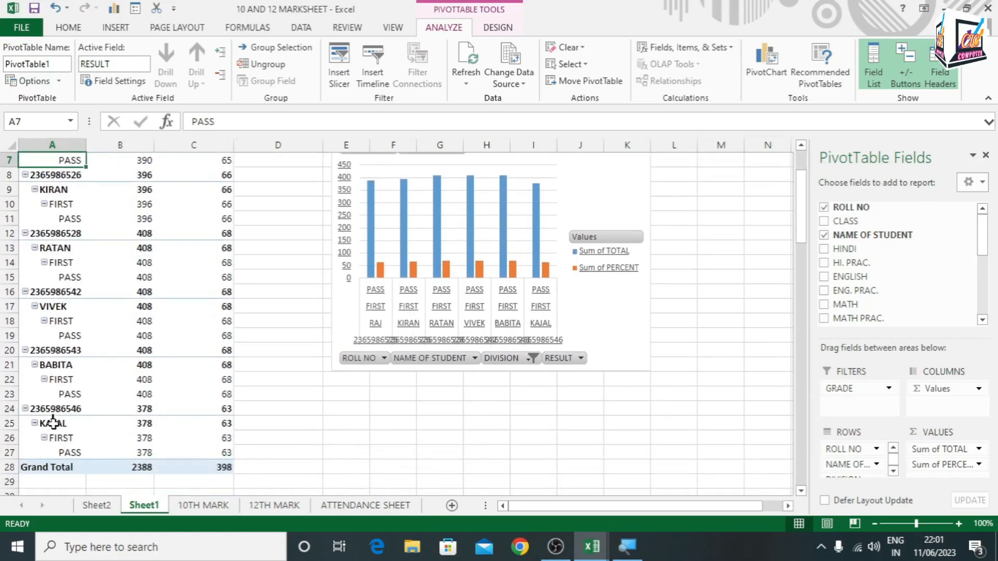
scroll(57, 439, "up", 2)
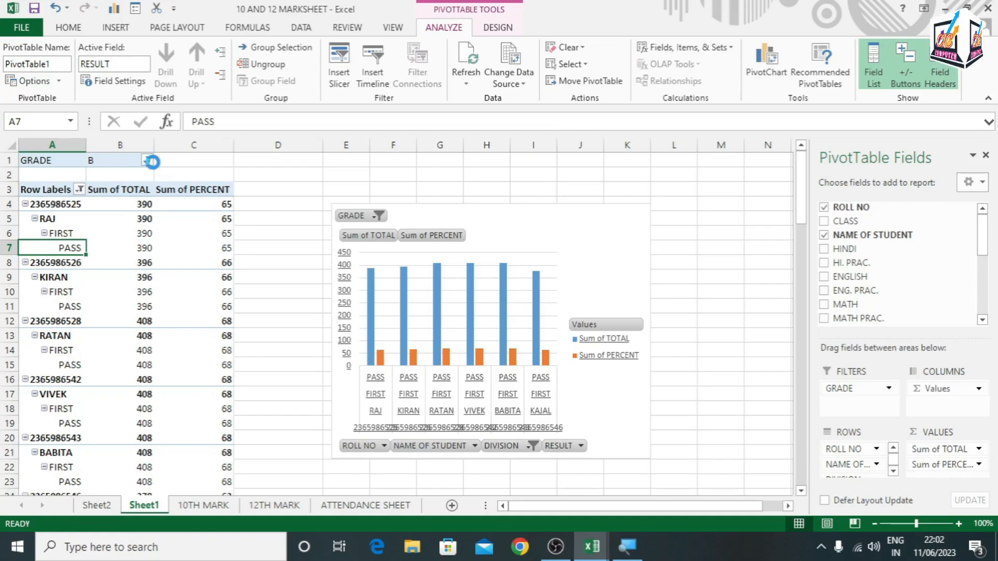
Set the GRADE filter back to all grades and insert a DIVISION slicer for the PivotTable
left_click(147, 160)
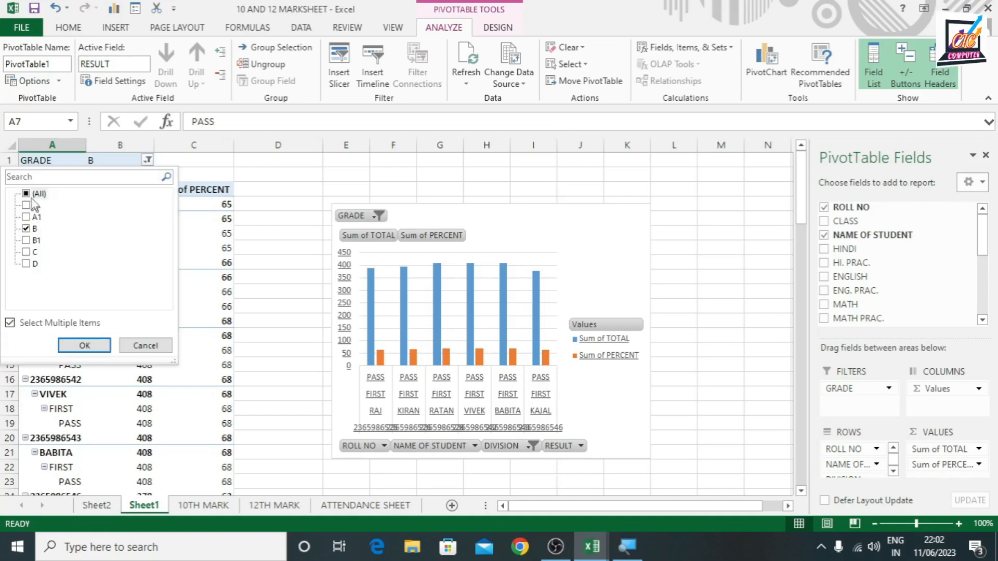
left_click(84, 345)
left_click(339, 72)
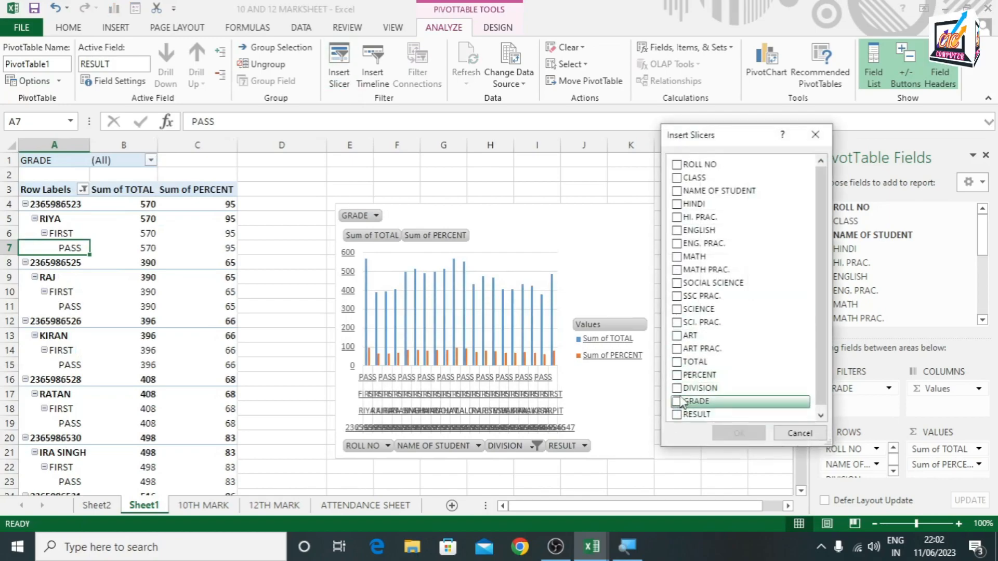
left_click(676, 388)
left_click(743, 433)
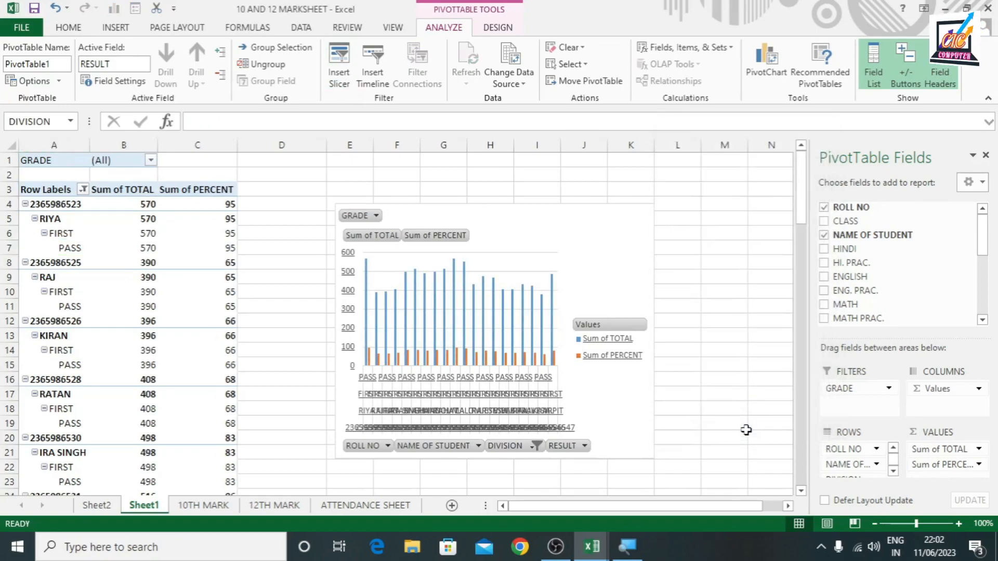
Filter the PivotTable to SECOND with the DIVISION slicer and move the slicer off the chart's columns, checking the filtered students
left_click(401, 283)
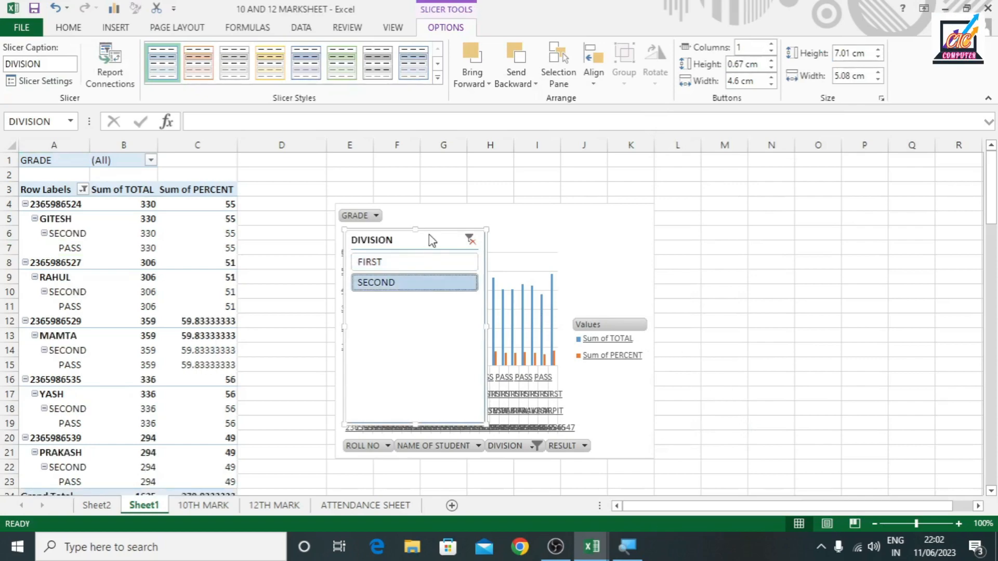
left_click_drag(430, 238, 676, 231)
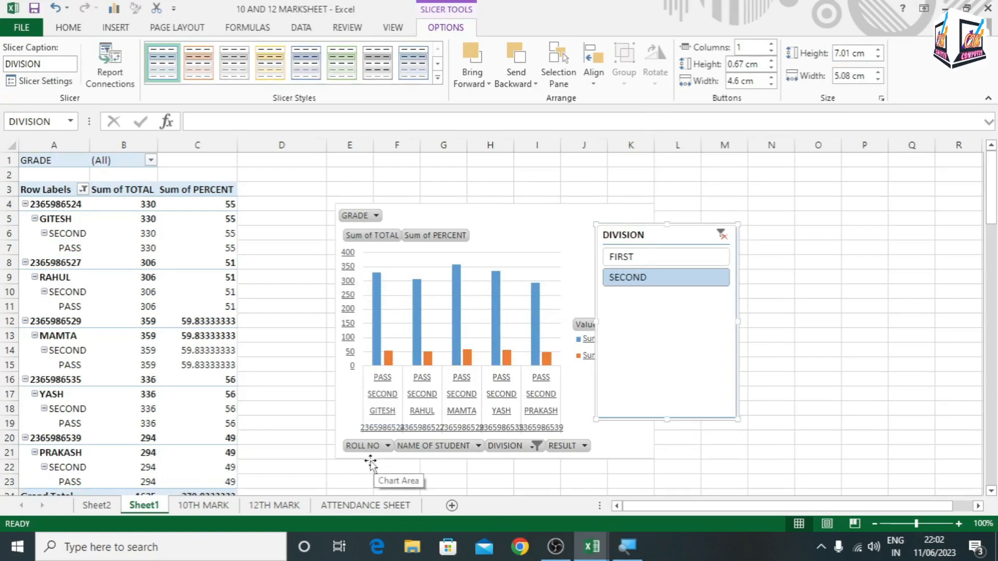
left_click(46, 335)
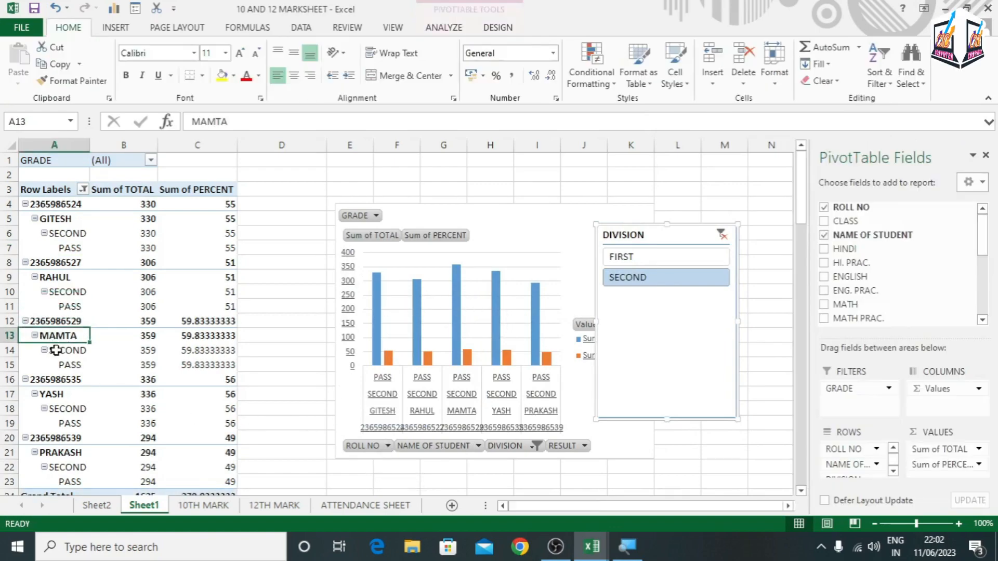
left_click(62, 351)
left_click(70, 368)
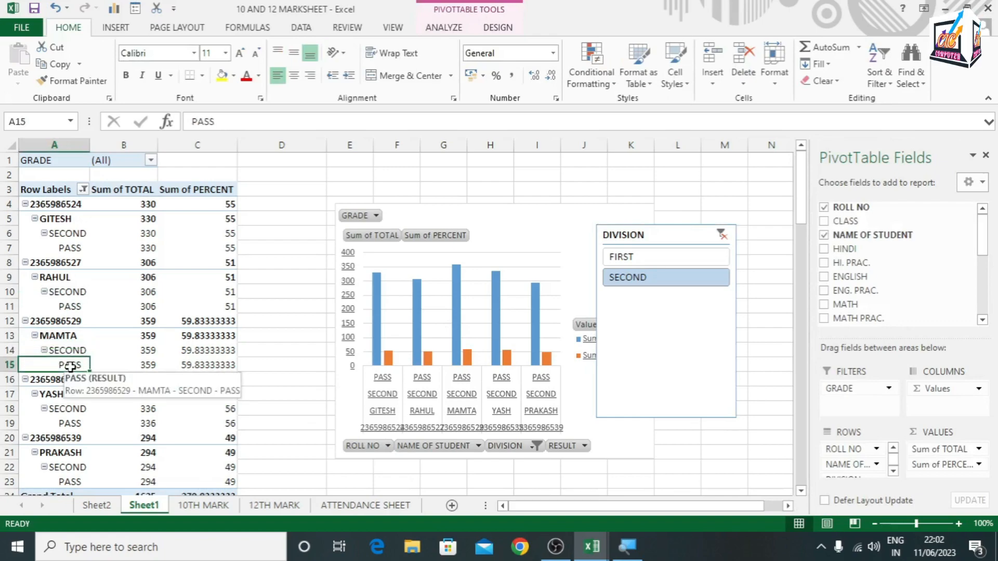
left_click(466, 413)
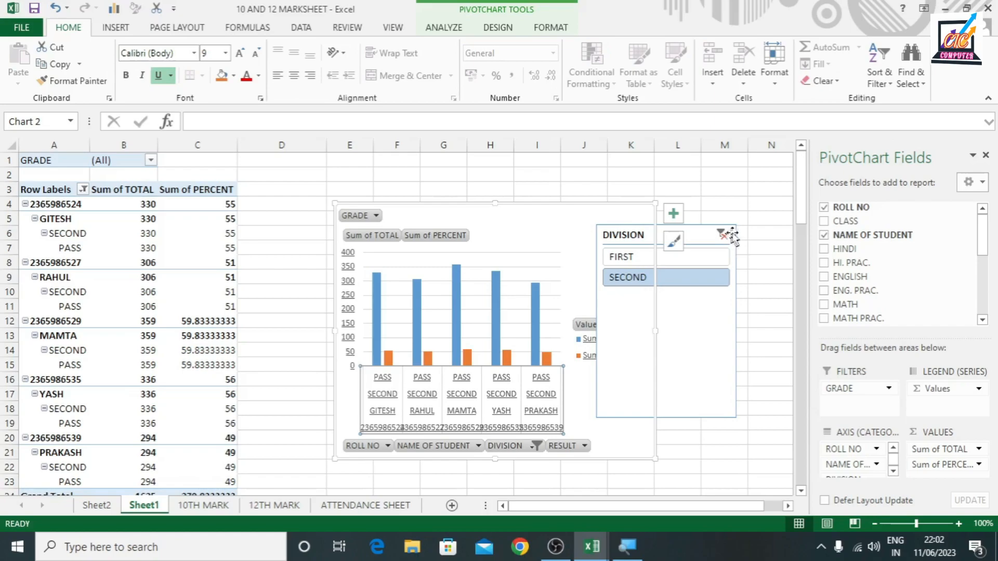
Compare the 10TH MARK and 12TH MARK sheets and change the PivotTable's data source to '12TH MARK'!$A$1:$O$26
left_click(443, 28)
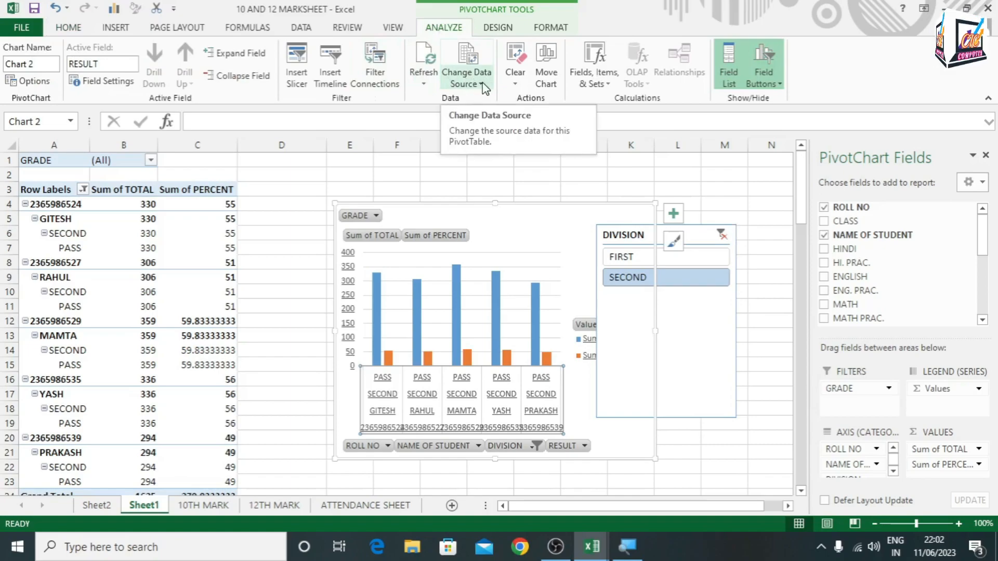
left_click(206, 505)
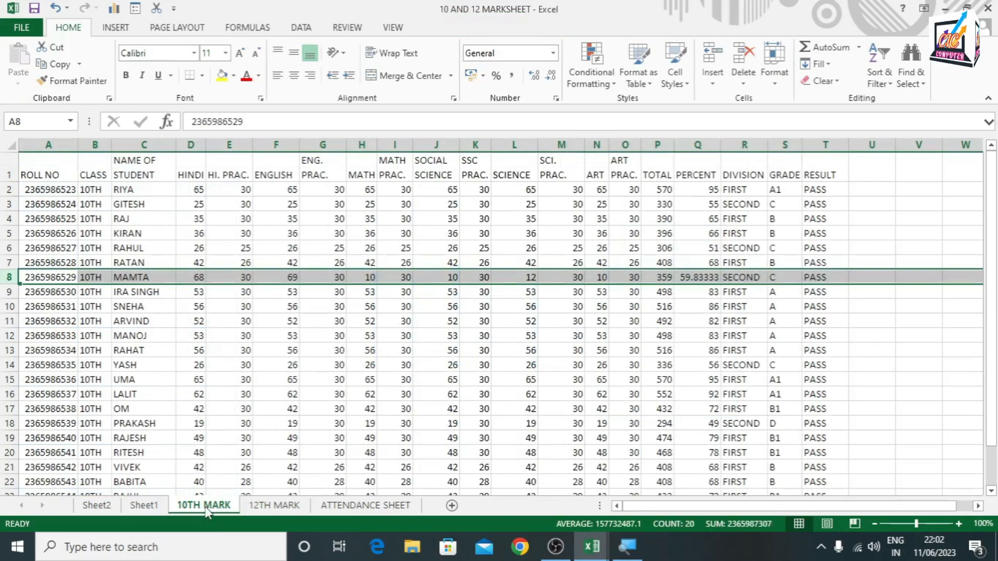
left_click(274, 507)
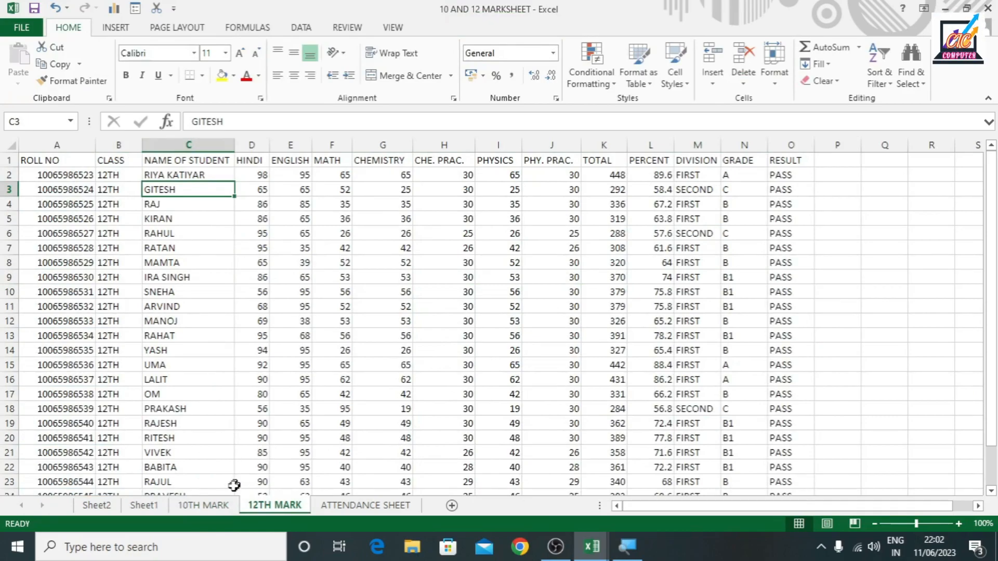
left_click(145, 506)
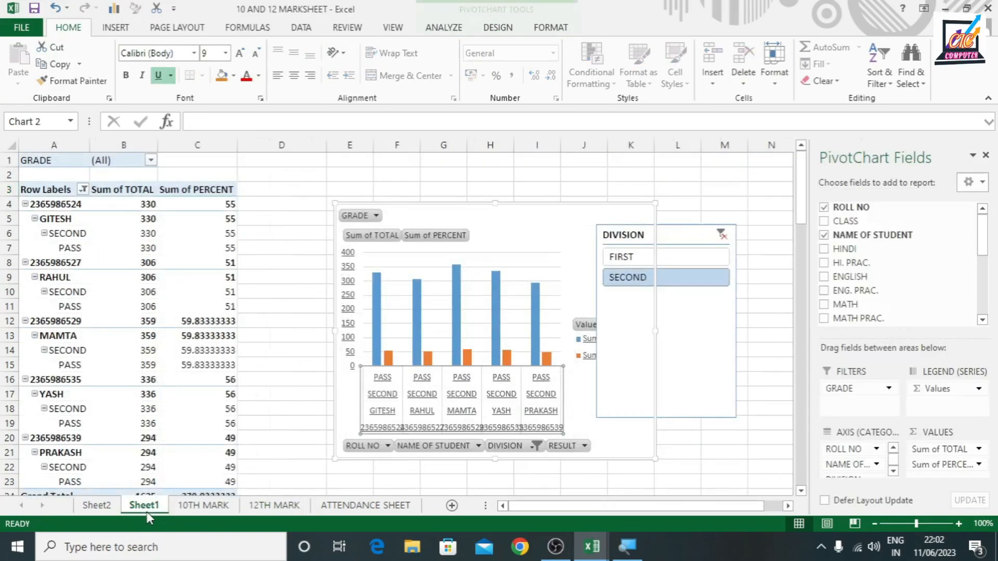
left_click(470, 30)
left_click(477, 83)
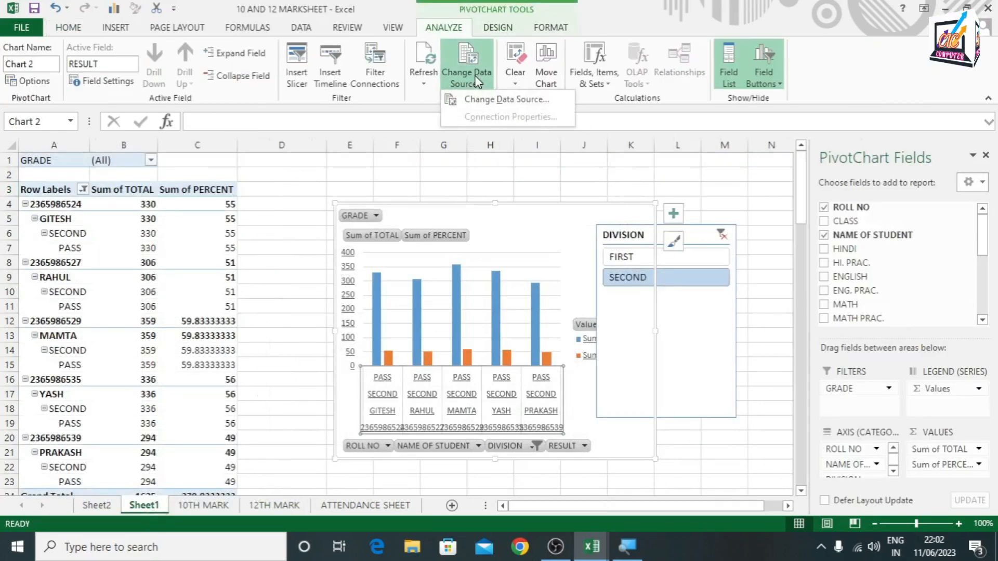
left_click(500, 98)
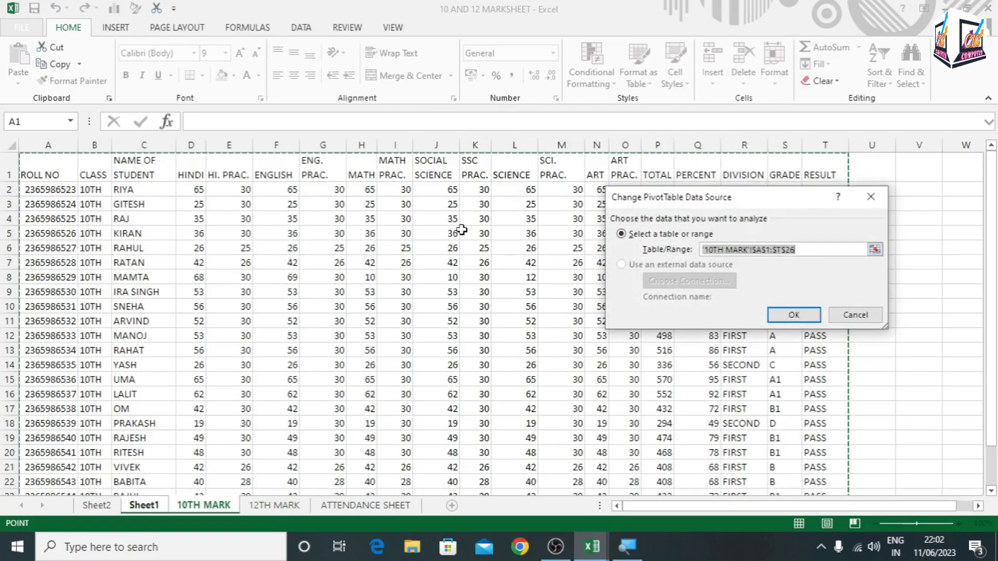
left_click(273, 505)
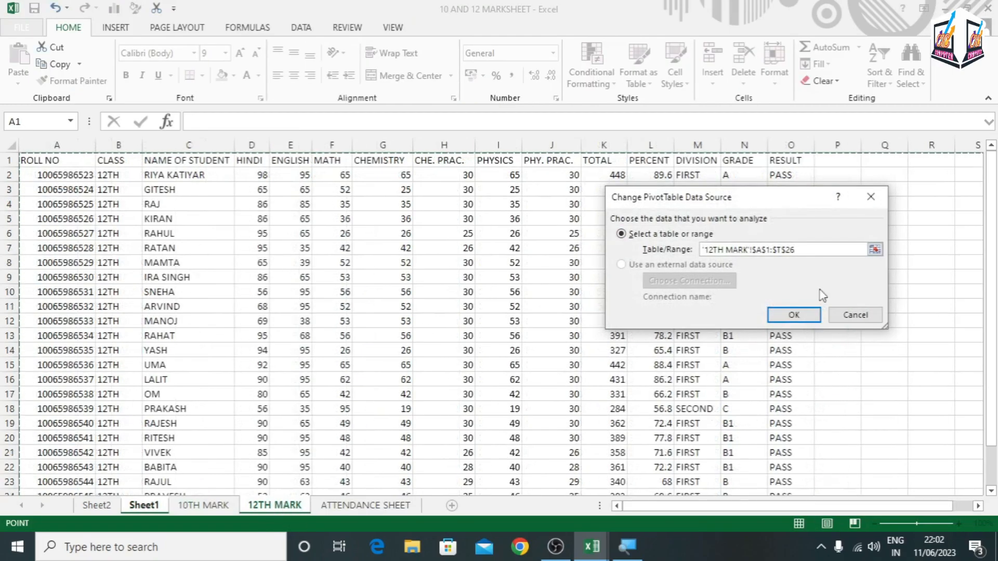
left_click_drag(49, 160, 784, 468)
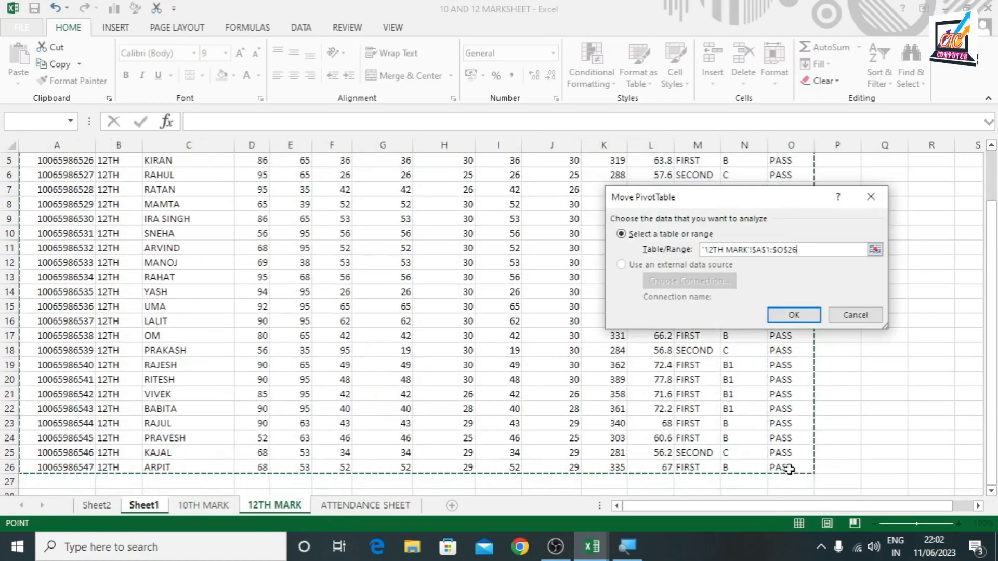
left_click(792, 314)
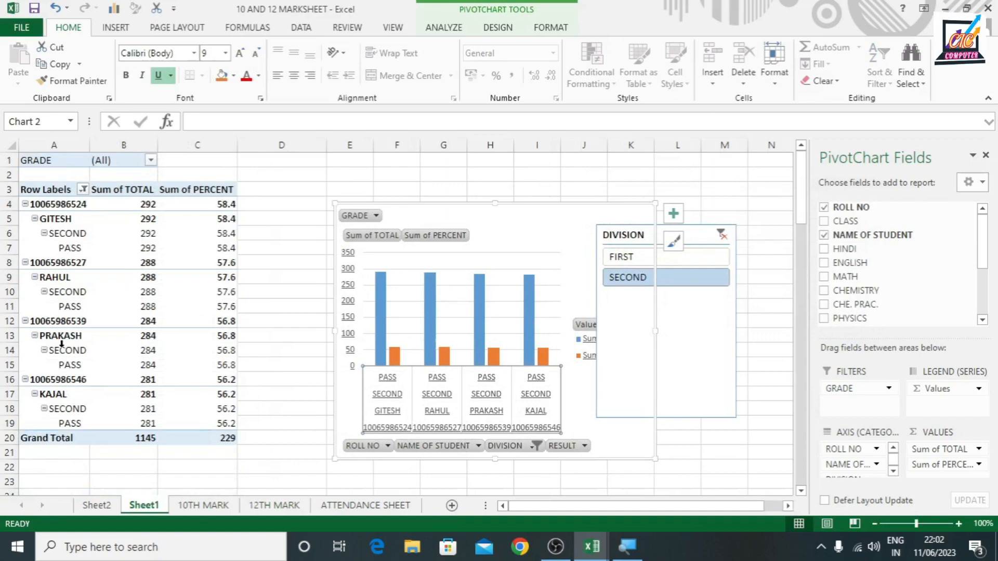
Check the grades offered by the GRADE filter and clear all filters from the PivotTable, reviewing the full student list
left_click(150, 160)
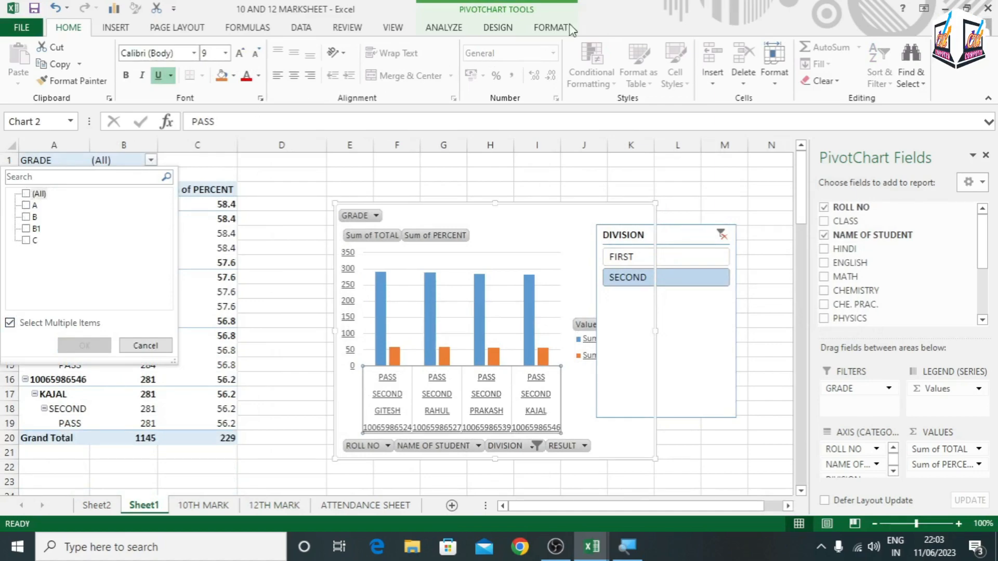
left_click(308, 167)
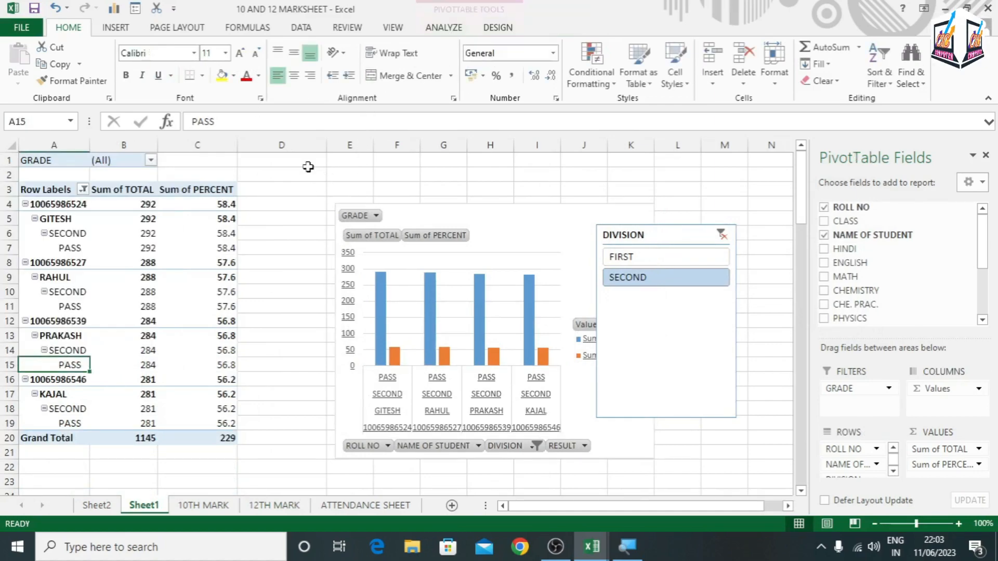
left_click(443, 30)
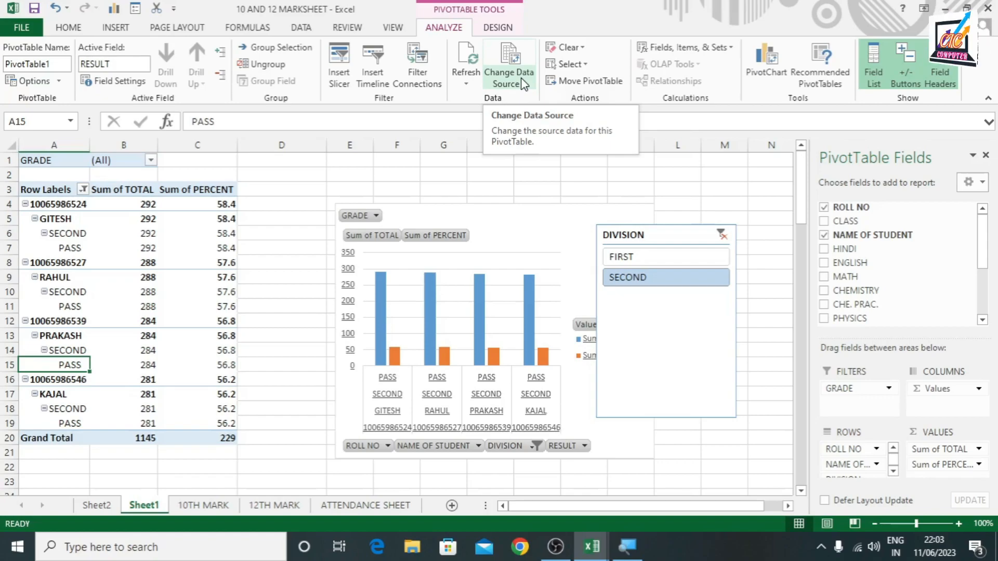
left_click(571, 48)
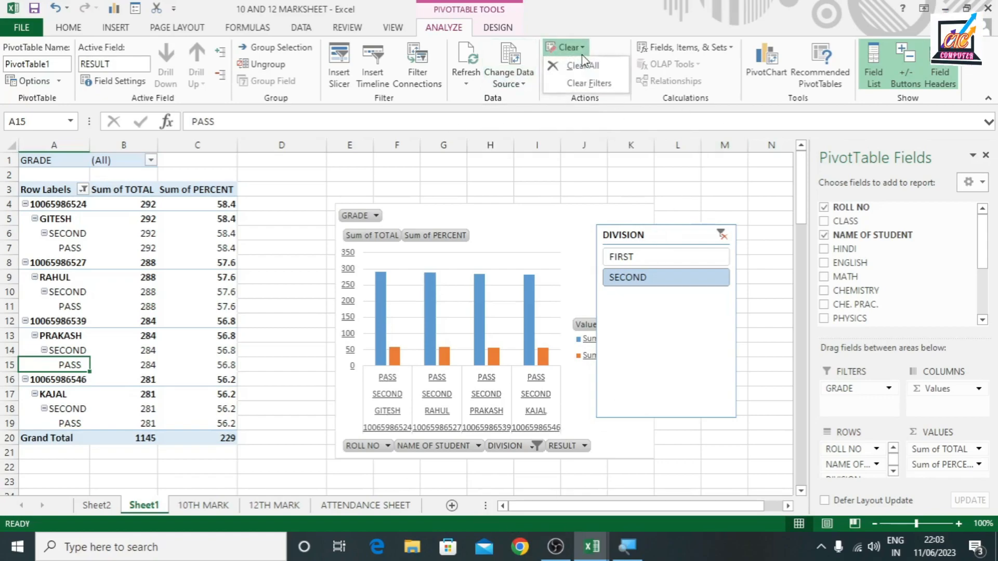
left_click(589, 83)
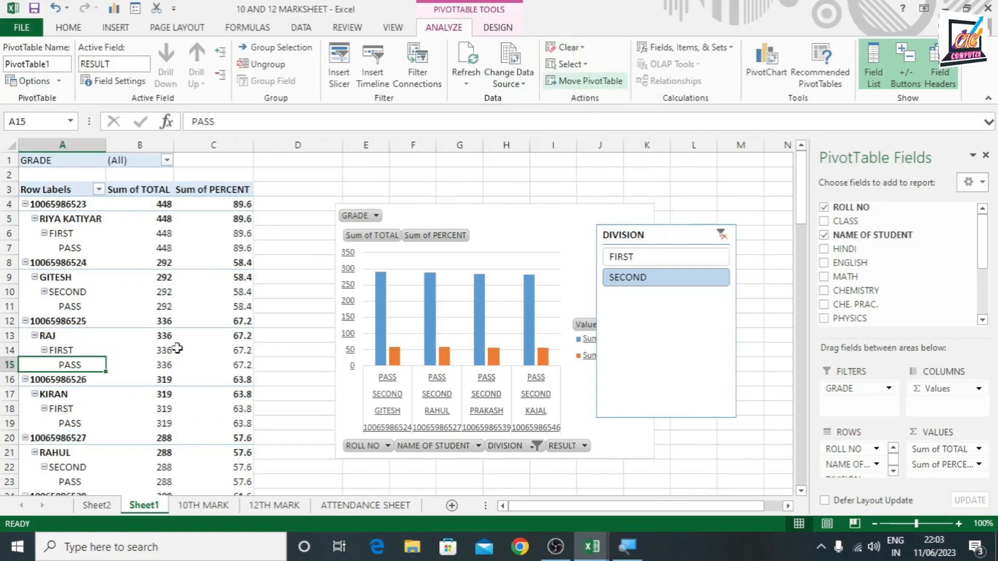
scroll(149, 407, "down", 6)
scroll(148, 407, "down", 1)
scroll(186, 410, "up", 6)
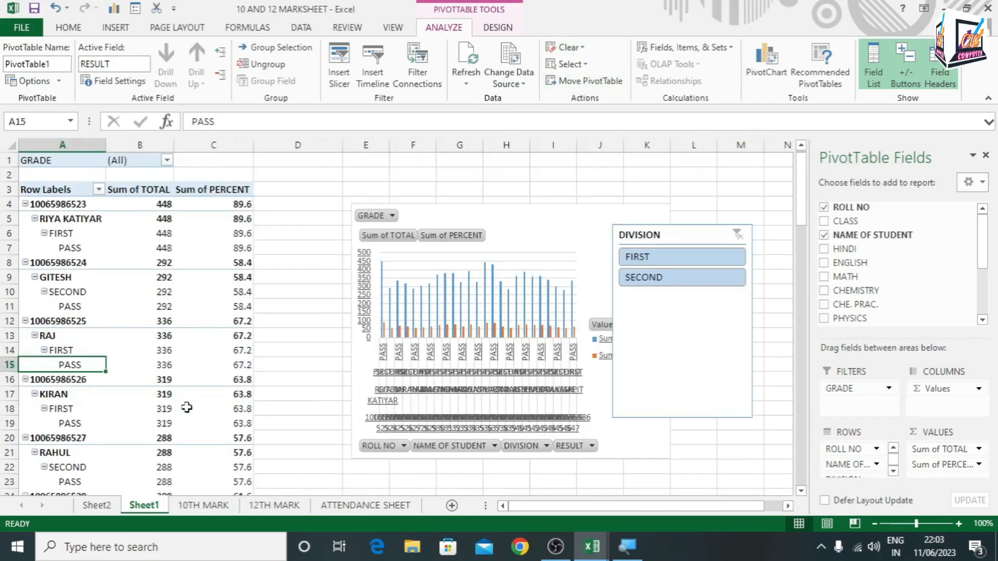
Clear the whole PivotTable of its fields and filters, and undo that clearing
left_click(588, 50)
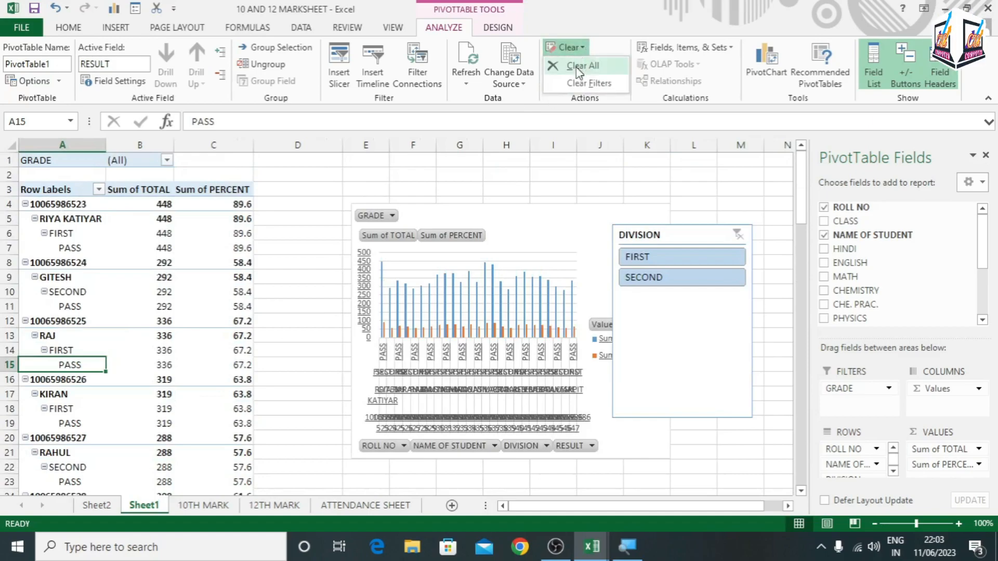
left_click(578, 67)
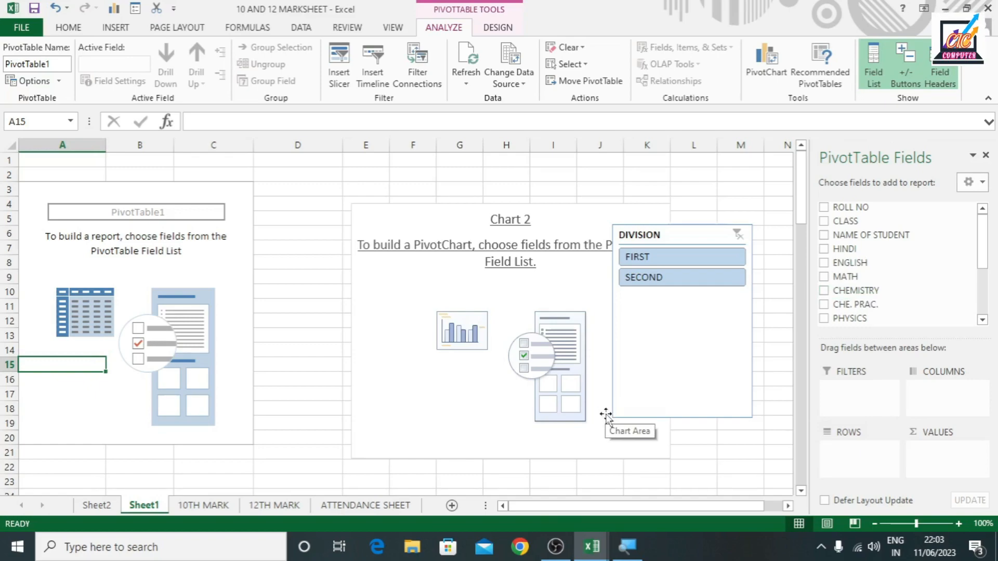
key("ctrl+z")
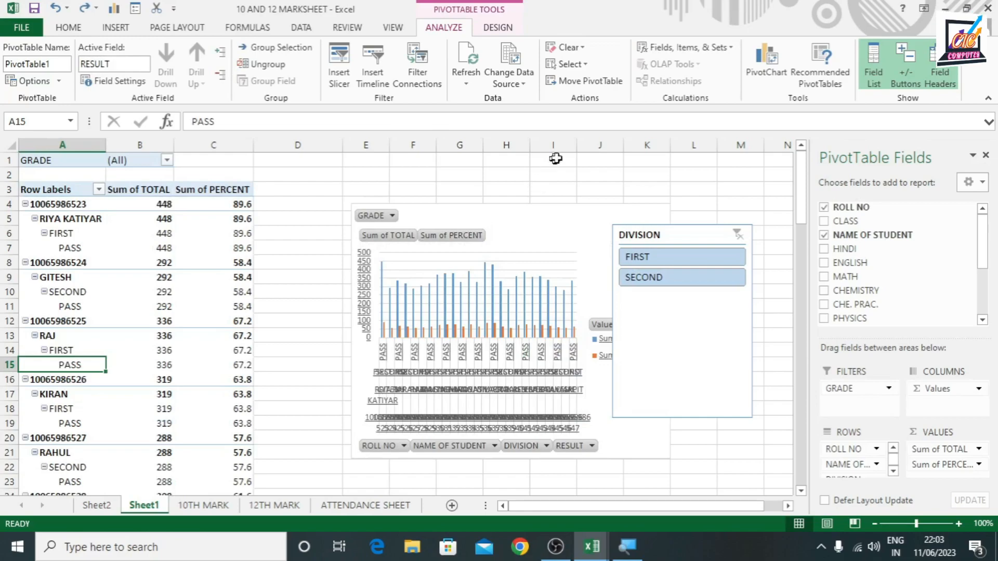
Select the entire PivotTable and move it to a new worksheet, checking the chart and slicer left on Sheet1
left_click(567, 64)
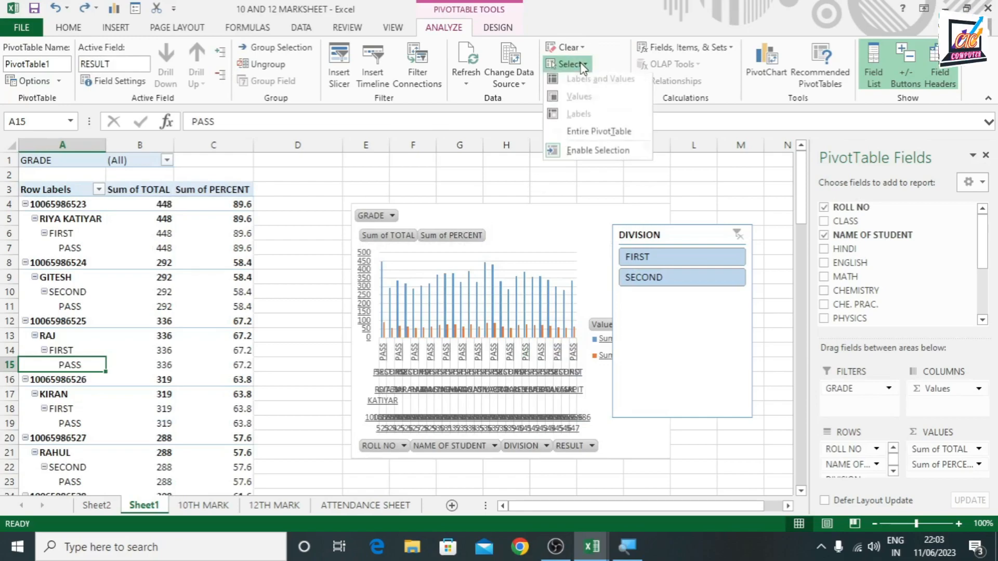
left_click(577, 137)
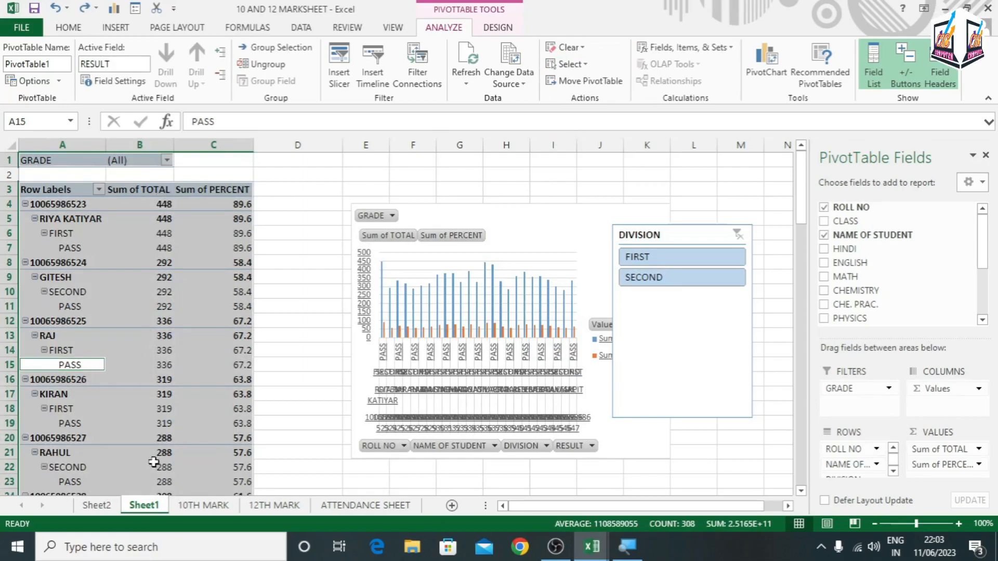
left_click(585, 80)
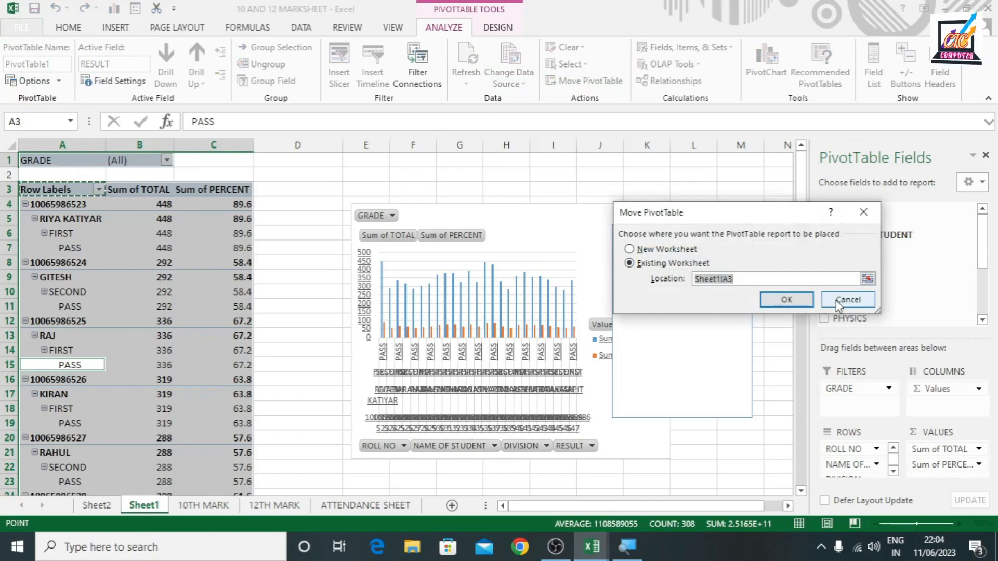
left_click(631, 249)
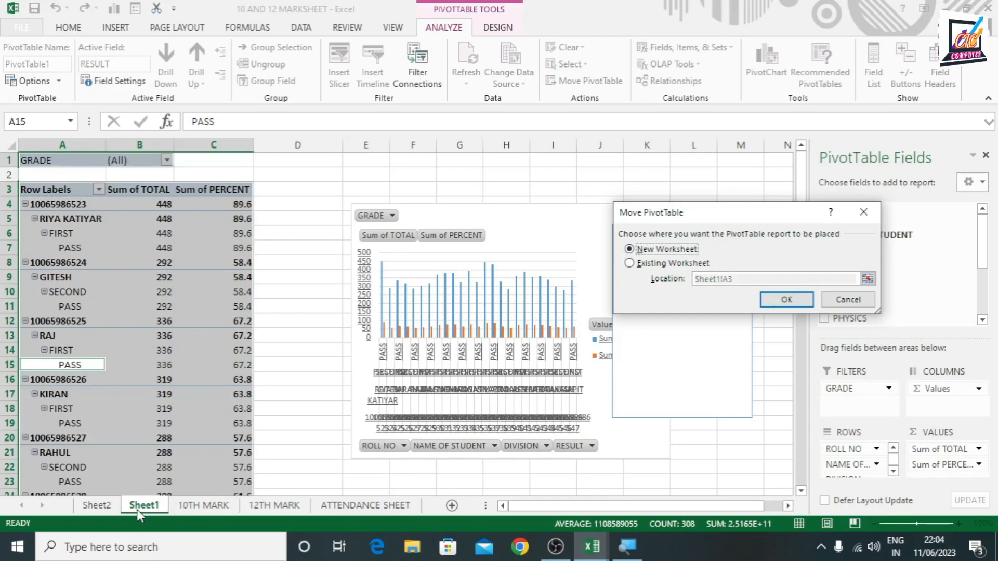
left_click(782, 300)
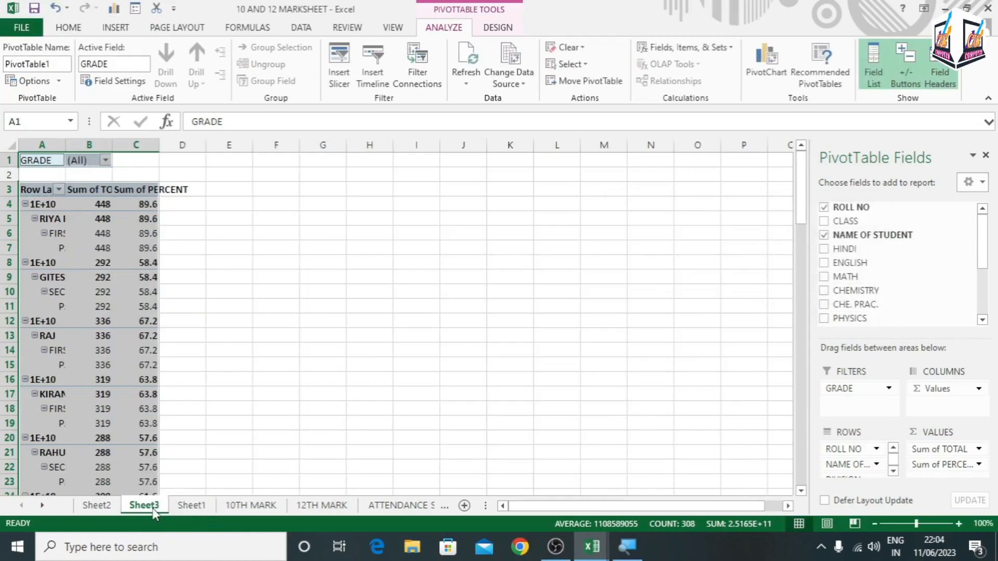
left_click(192, 506)
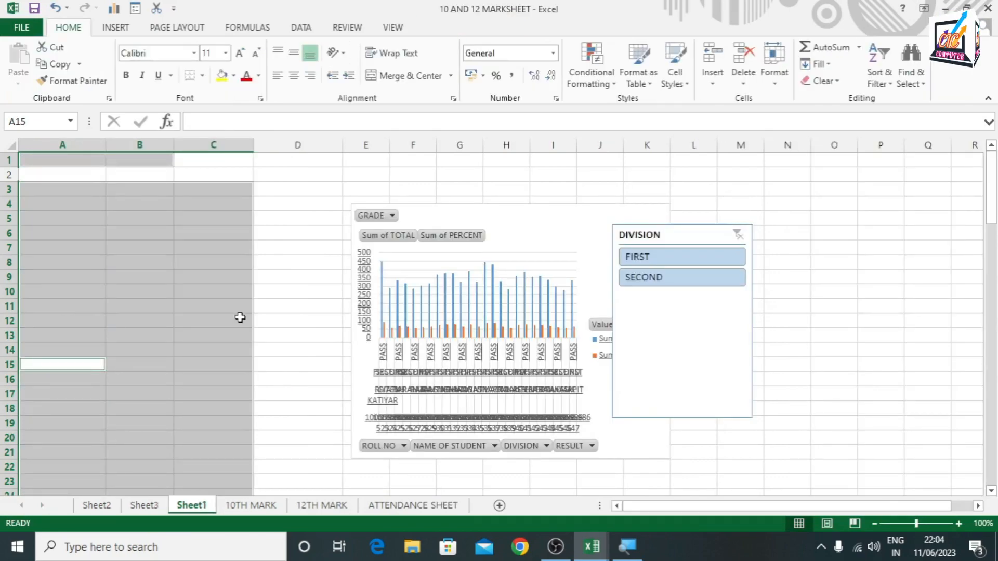
left_click(538, 308)
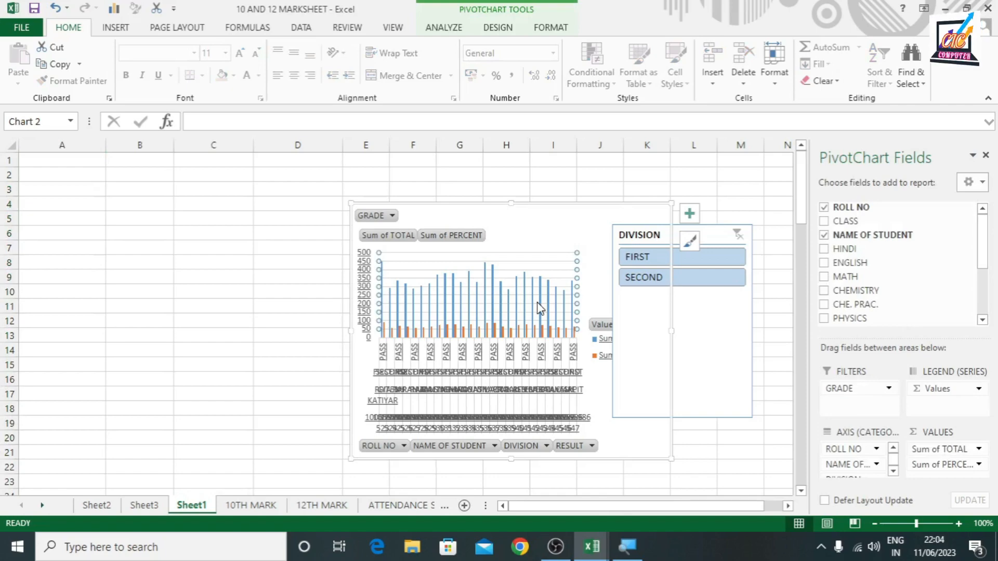
Filter the PivotTable on Sheet3 to grade A only and check the linked PivotChart on Sheet1
left_click(144, 506)
left_click(106, 160)
left_click(26, 205)
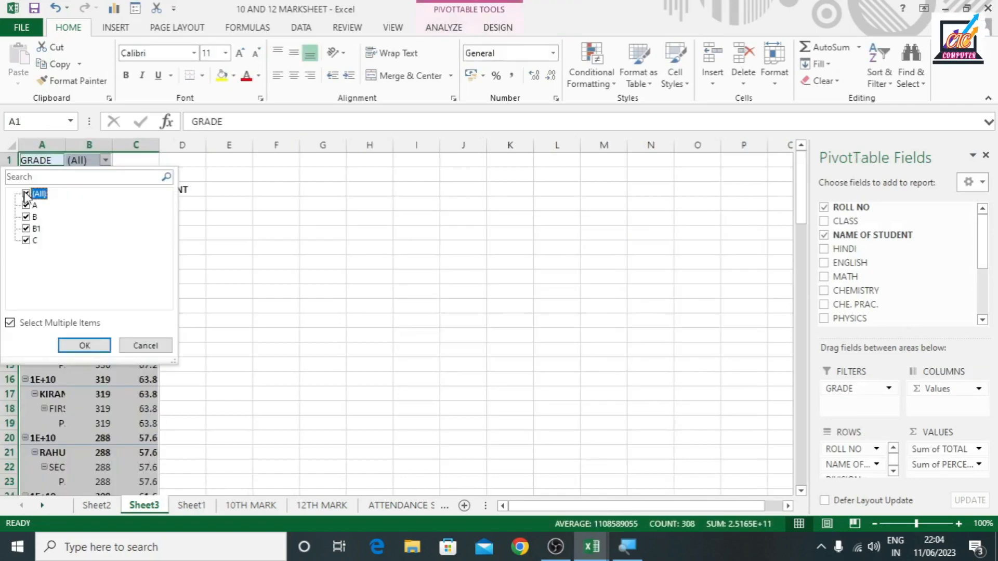
left_click(26, 194)
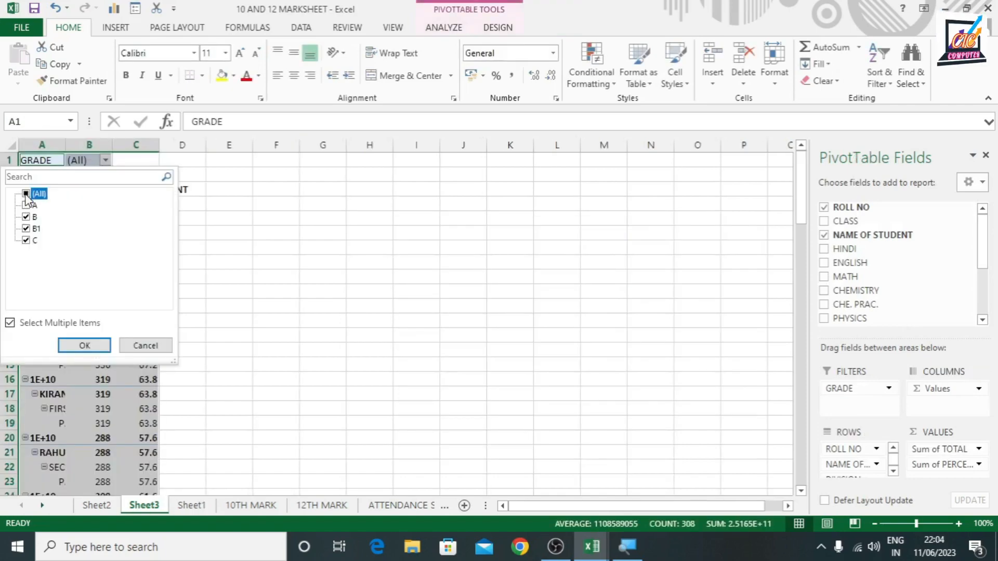
left_click(26, 194)
left_click(26, 194)
left_click(26, 206)
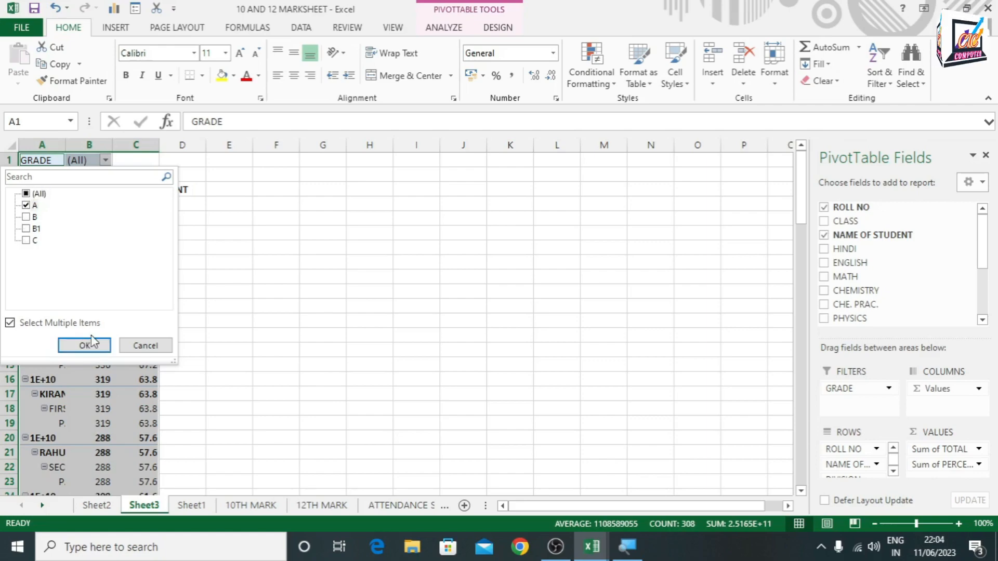
left_click(85, 345)
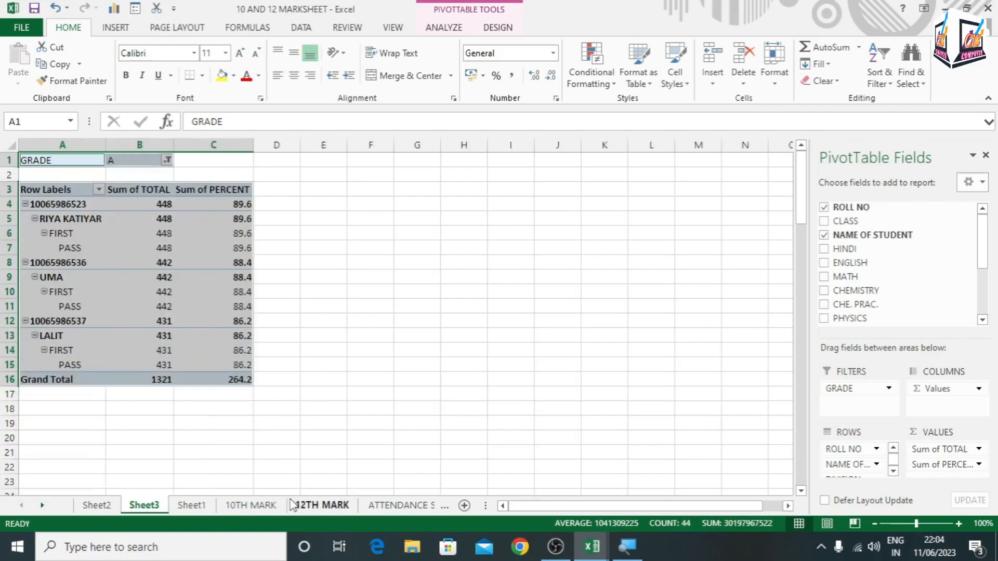
left_click(208, 508)
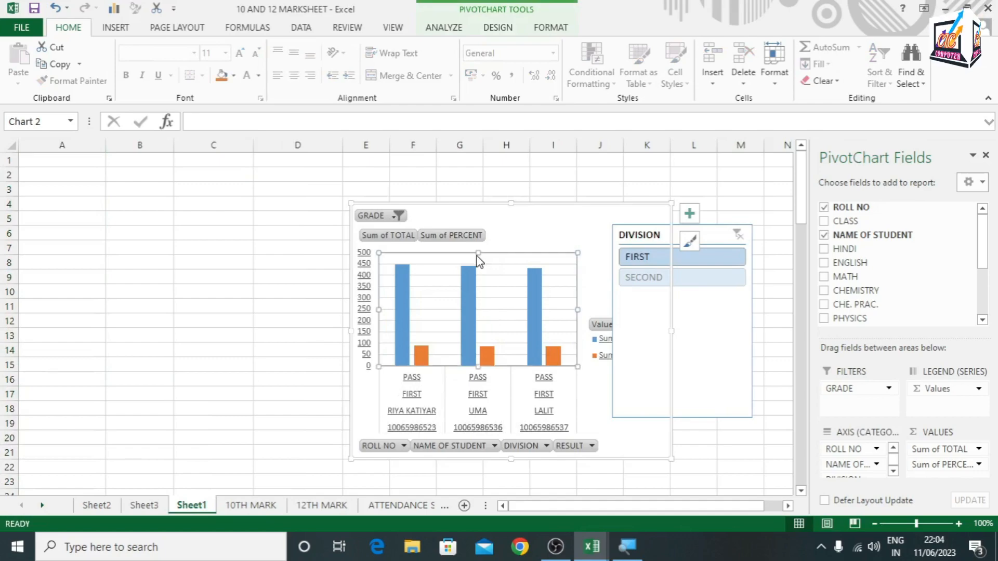
Examine the Fields, Items & Sets options for the PivotTable on Sheet3 and the linked PivotChart on Sheet1
left_click(144, 506)
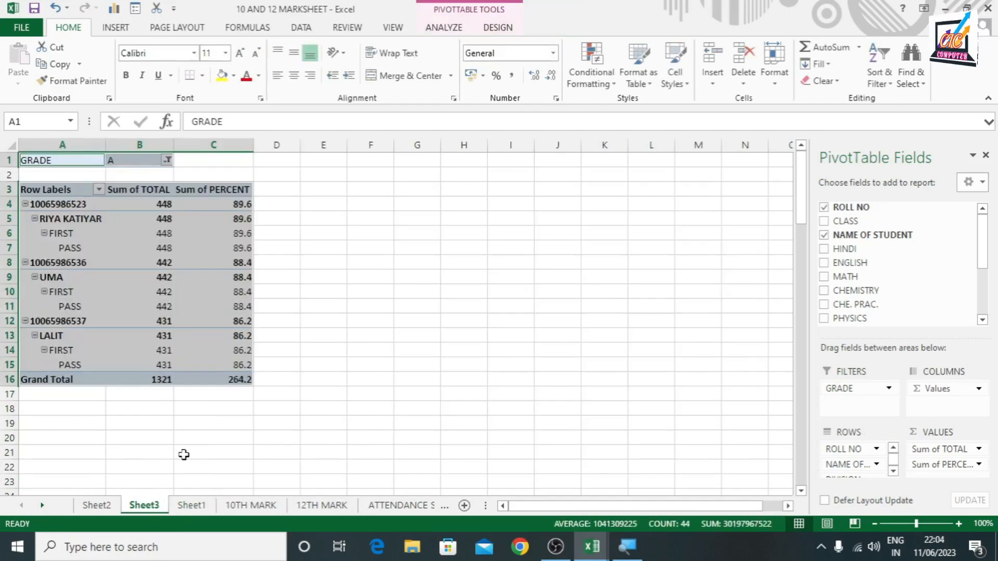
left_click(442, 28)
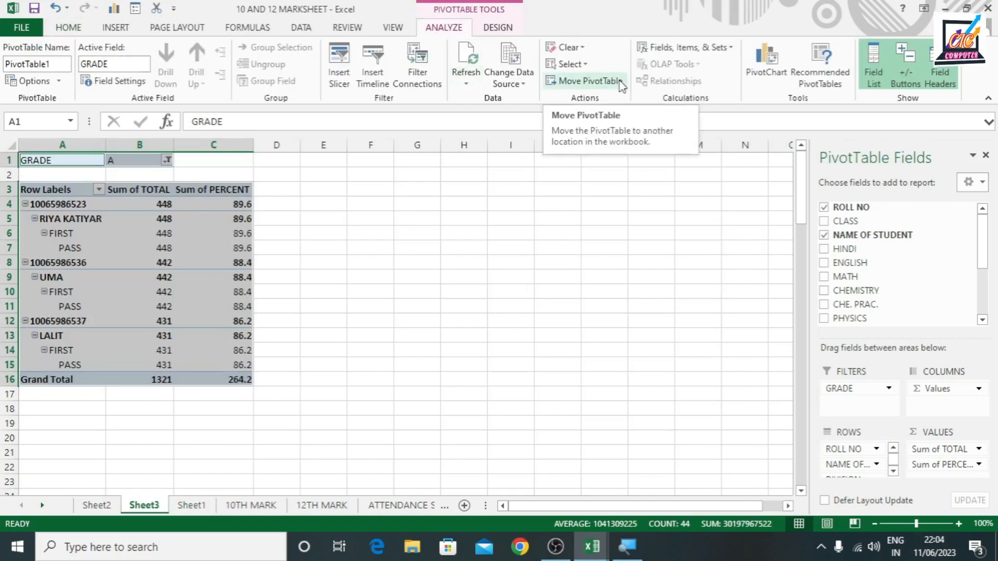
left_click(684, 47)
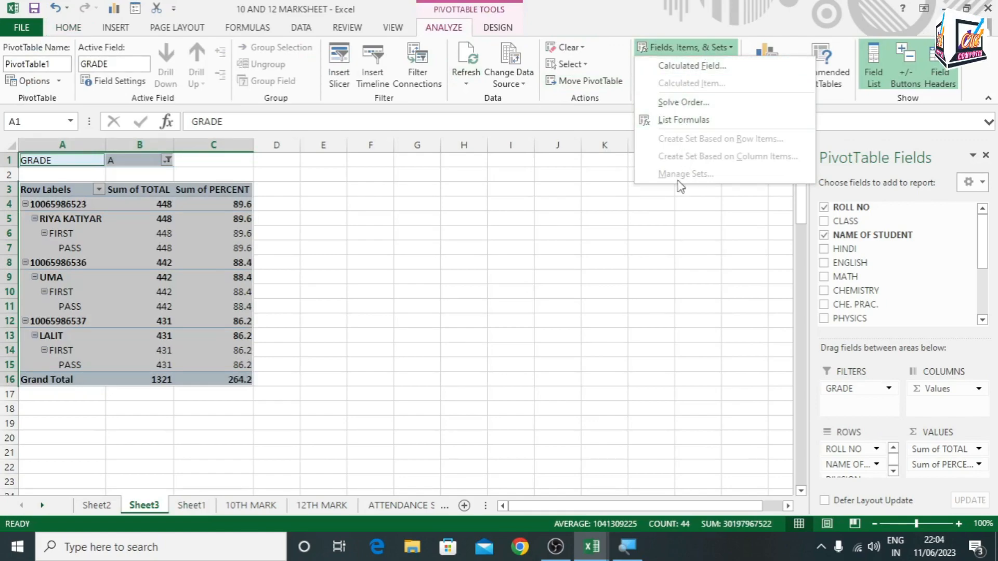
left_click(721, 254)
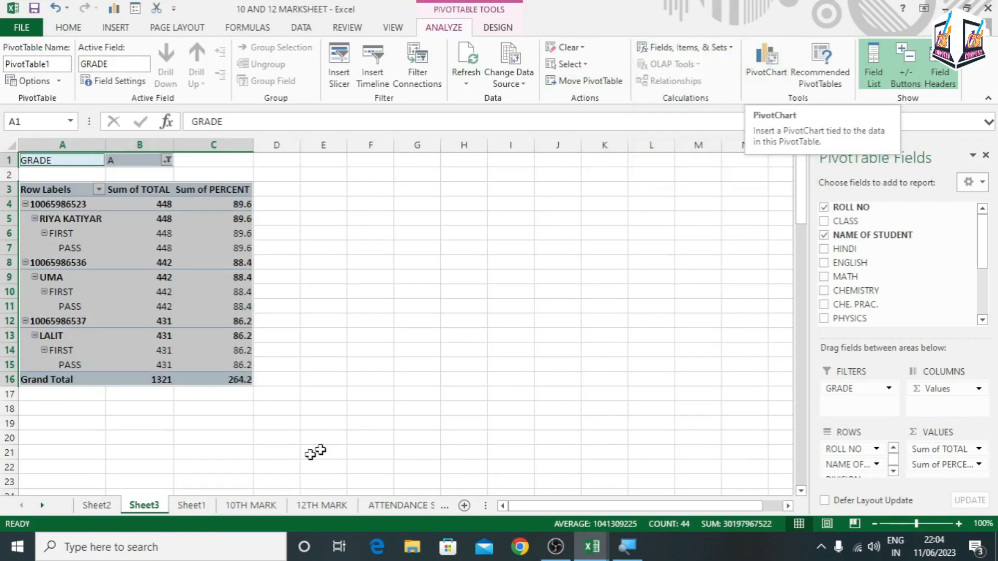
left_click(197, 506)
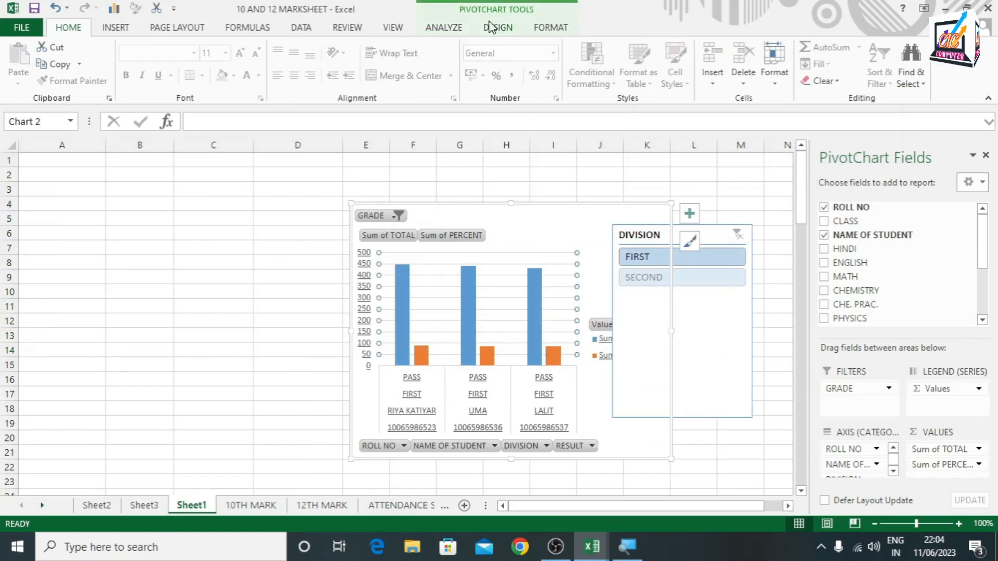
left_click(444, 28)
left_click(338, 229)
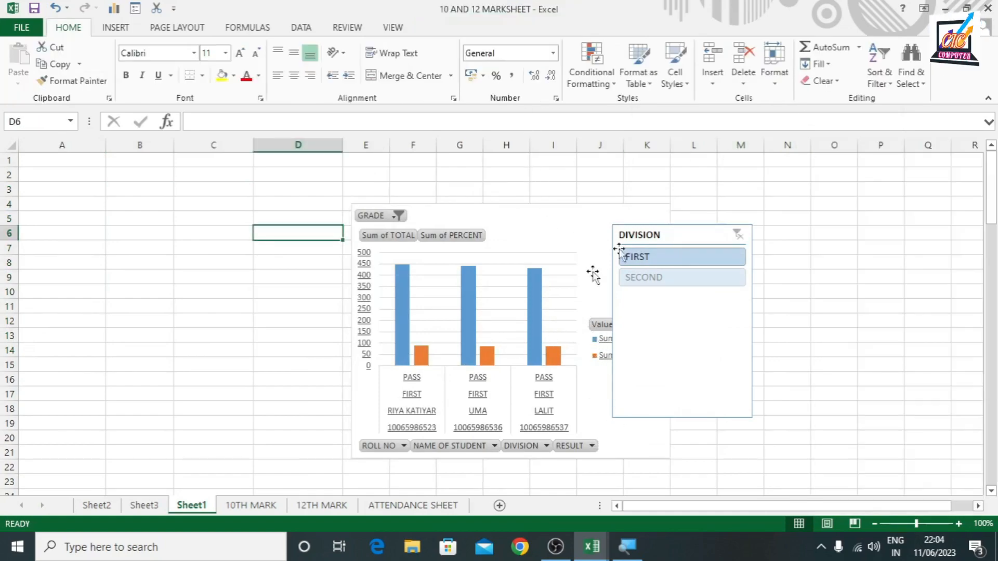
left_click(144, 505)
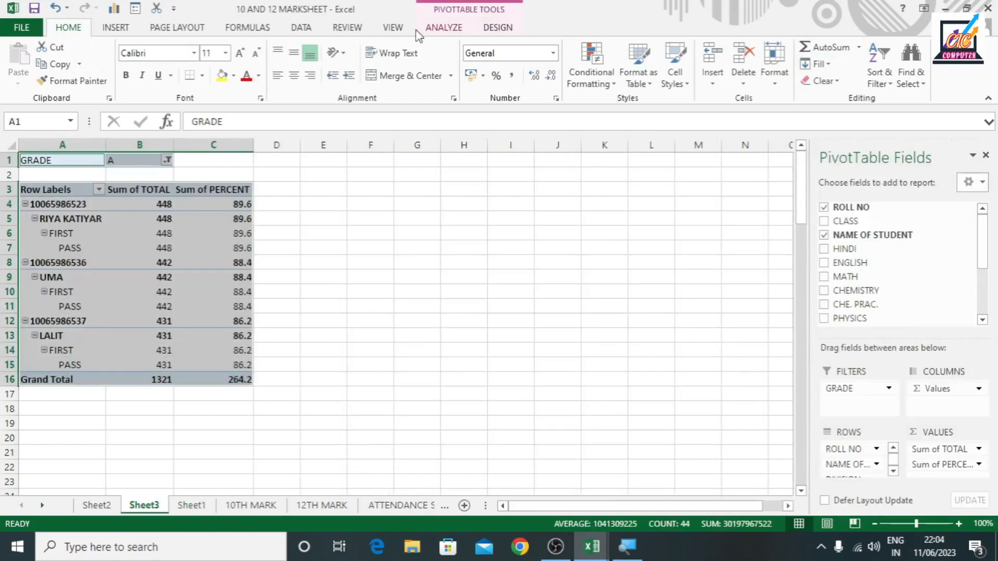
Replace the PivotTable layout on Sheet3 with the recommended PivotTable "Sum of TOTAL by GRADE"
left_click(450, 28)
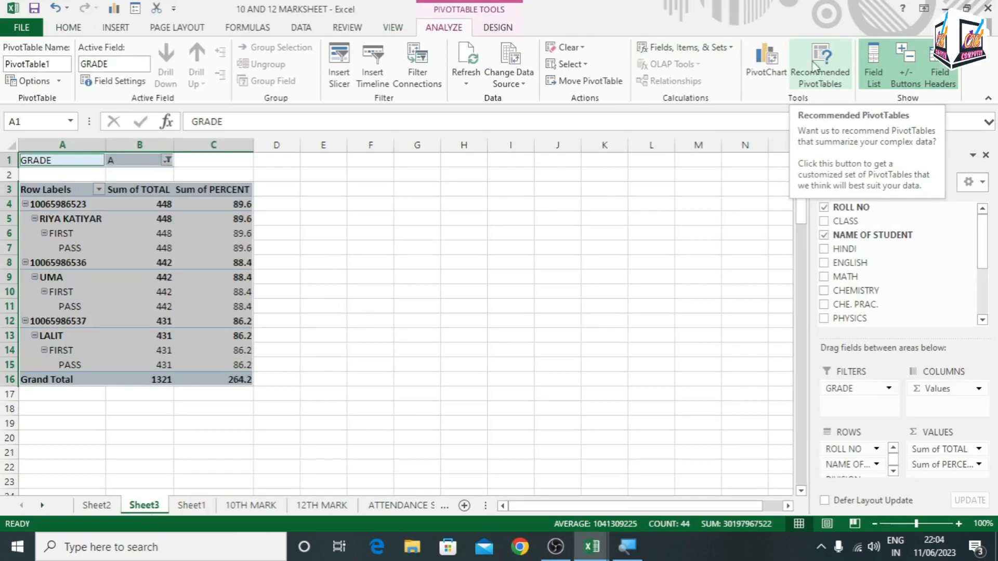
left_click(116, 28)
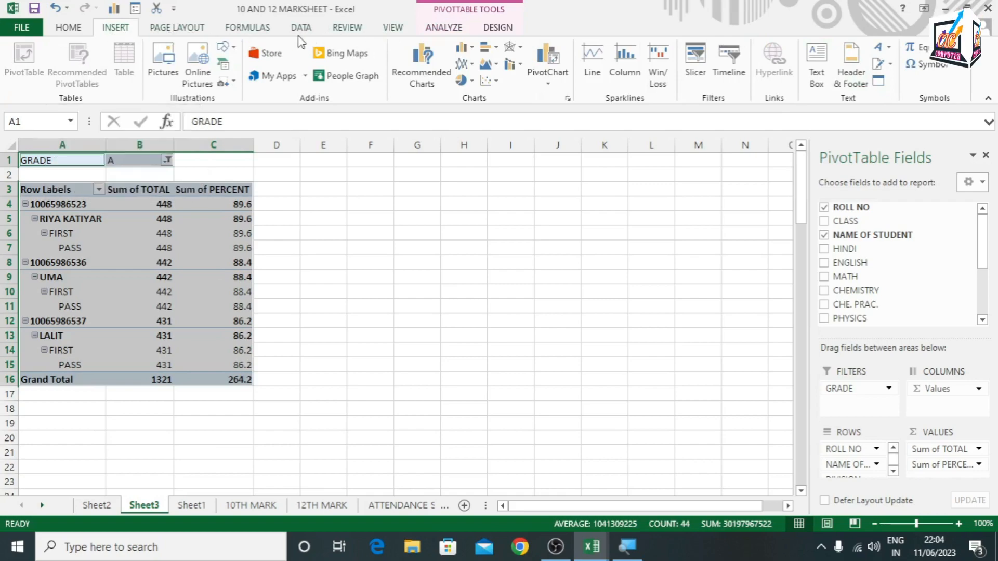
left_click(443, 28)
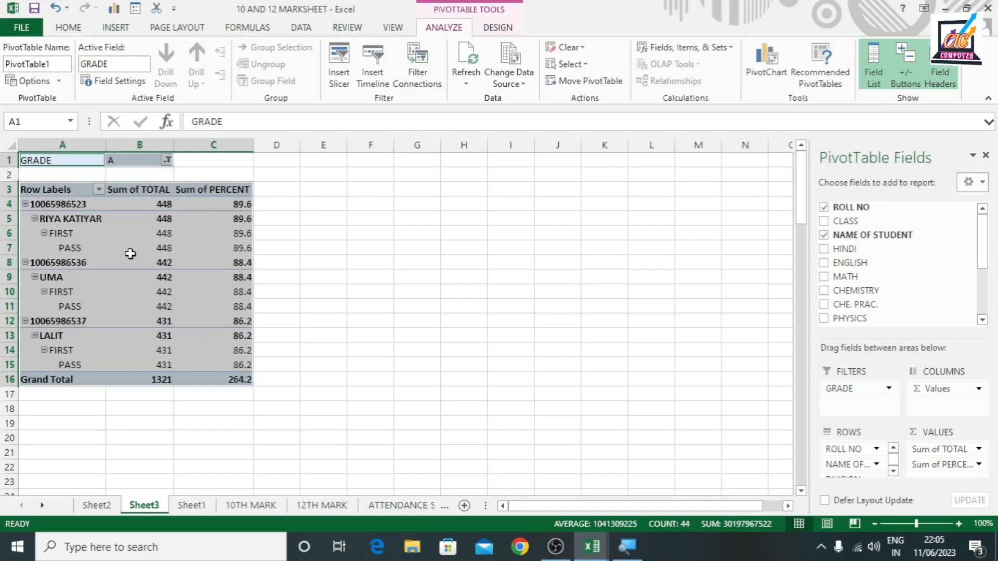
mouse_move(129, 254)
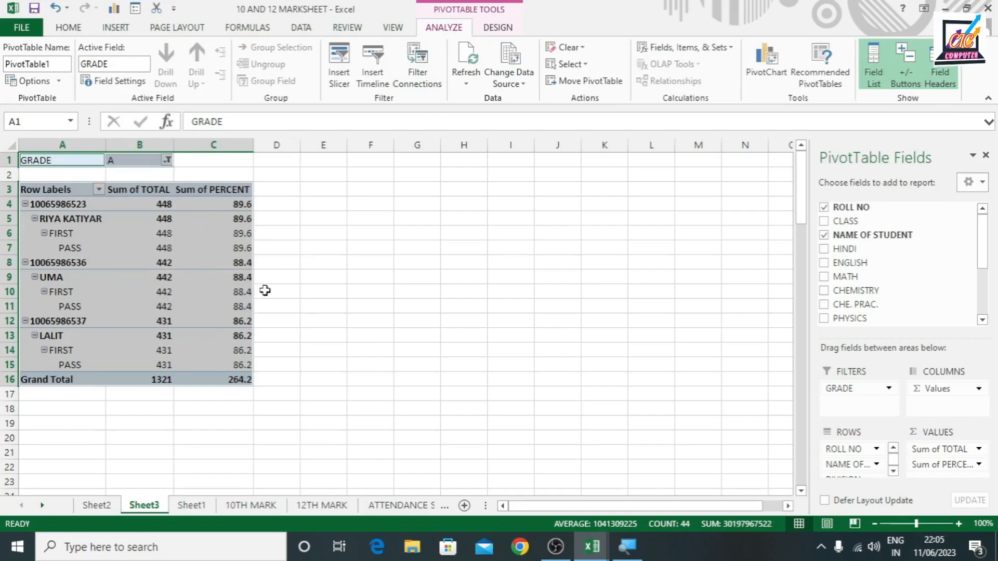
left_click(815, 80)
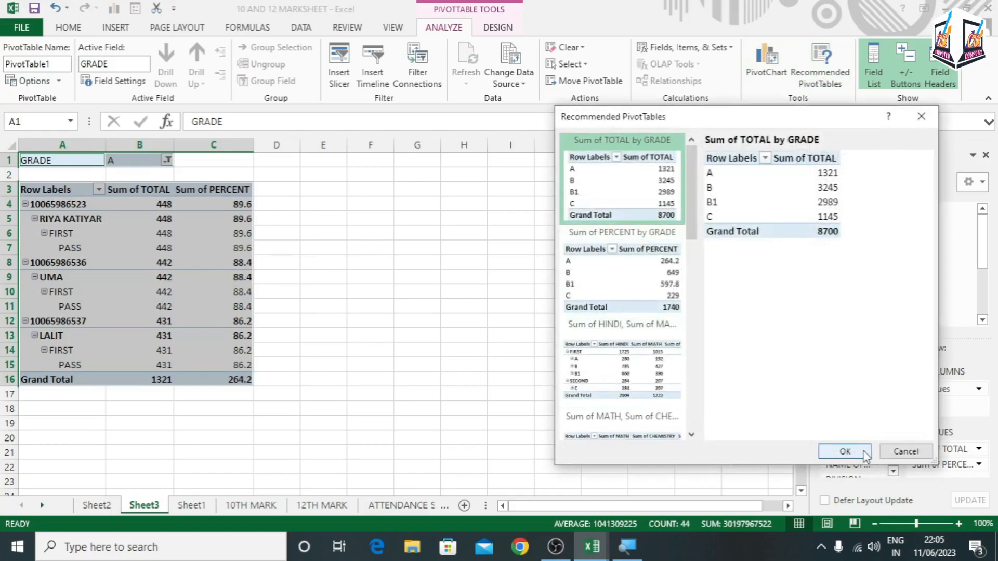
left_click(845, 451)
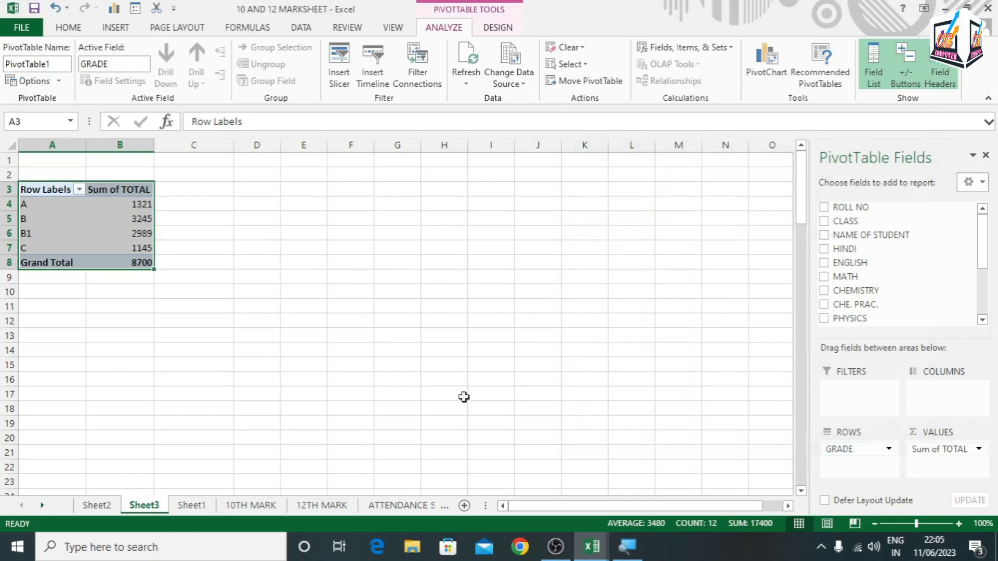
Select the grade rows A to C with their totals and compare them with the linked PivotChart on Sheet1
left_click(259, 334)
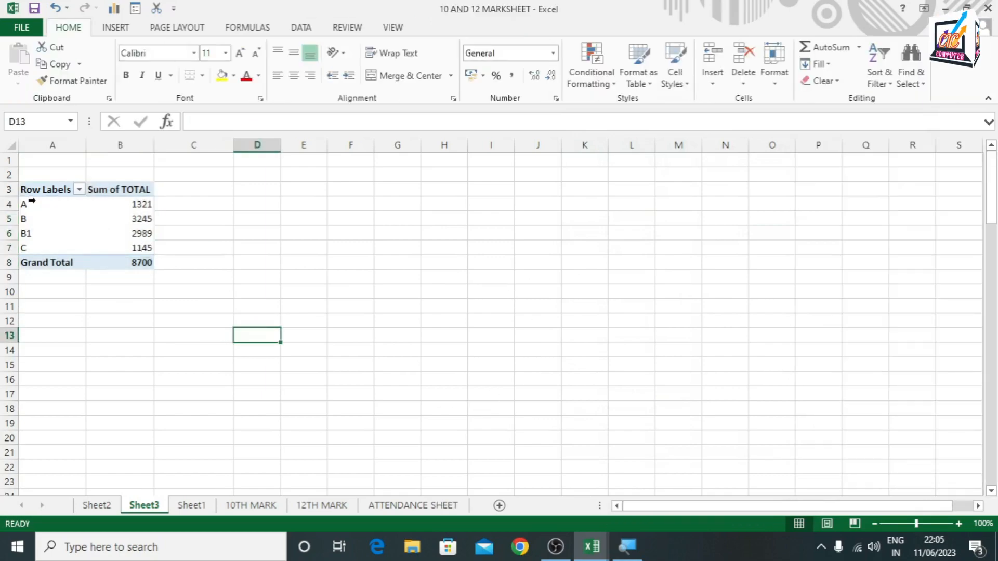
left_click_drag(26, 204, 33, 247)
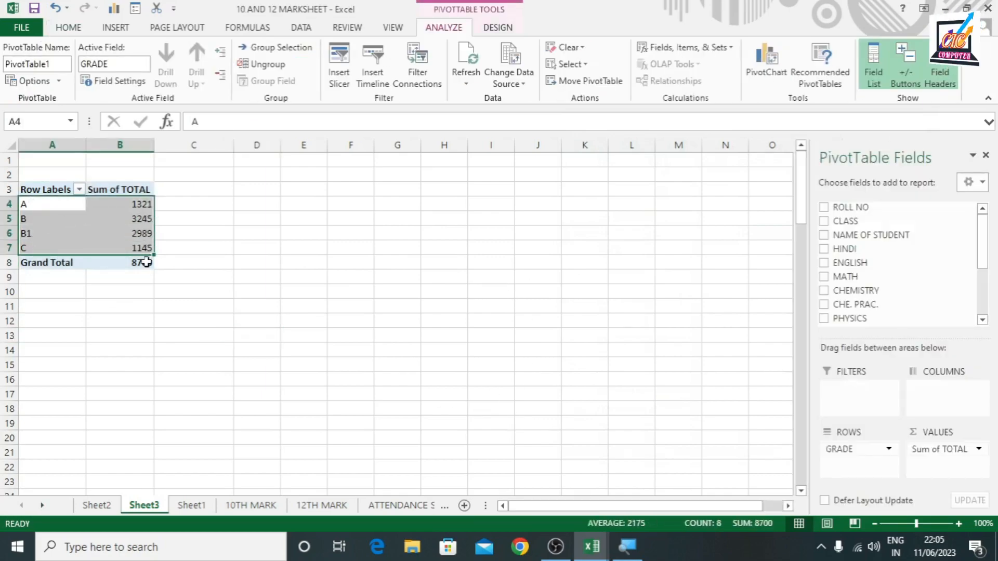
mouse_move(146, 262)
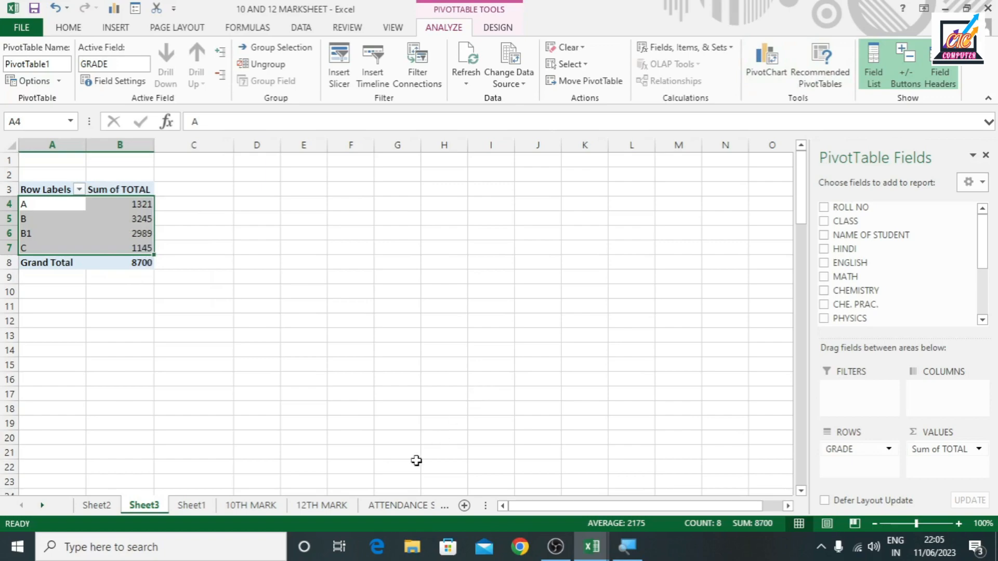
left_click(189, 507)
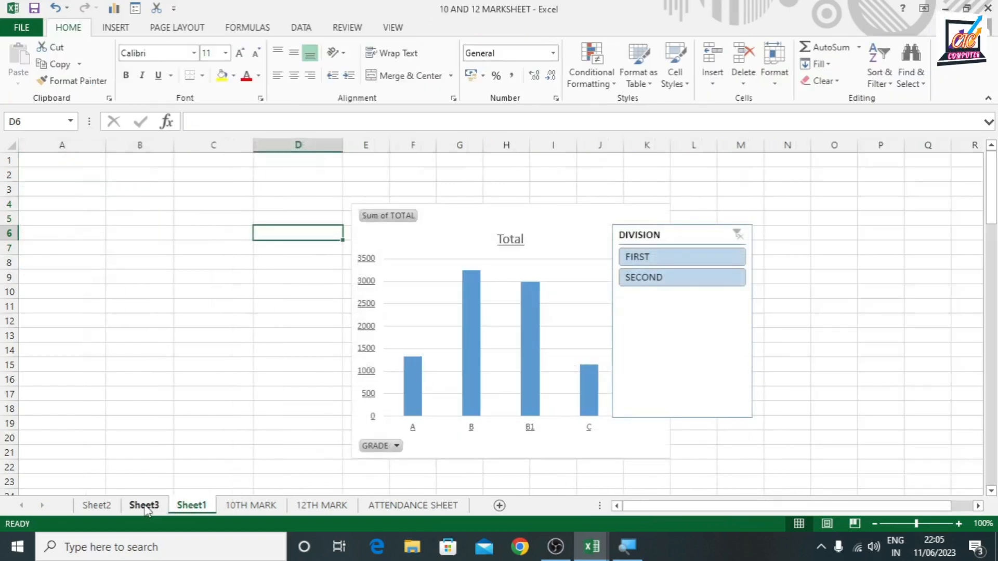
left_click(148, 507)
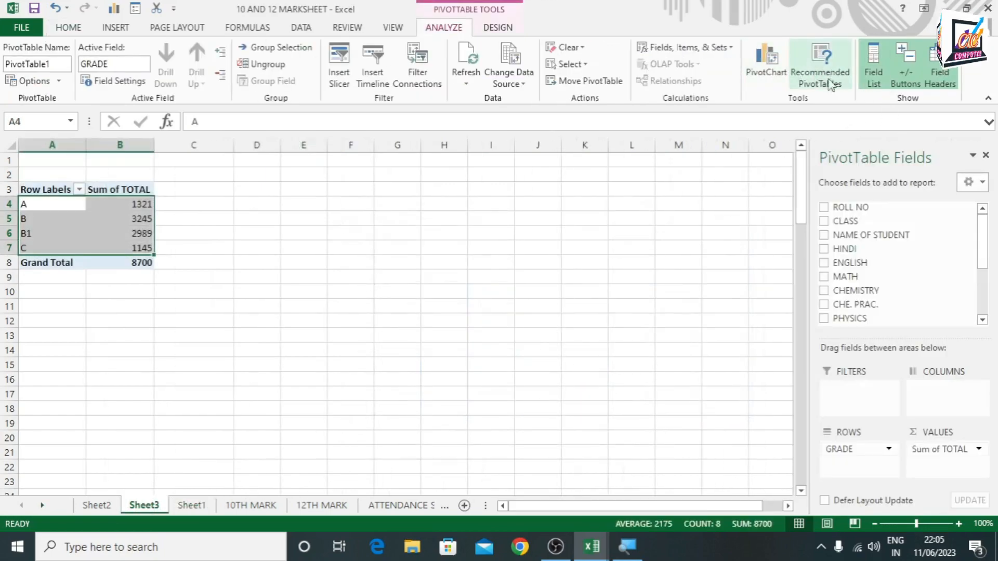
Hide and restore the PivotTable field list, and turn the +/- buttons off and back on
left_click(872, 60)
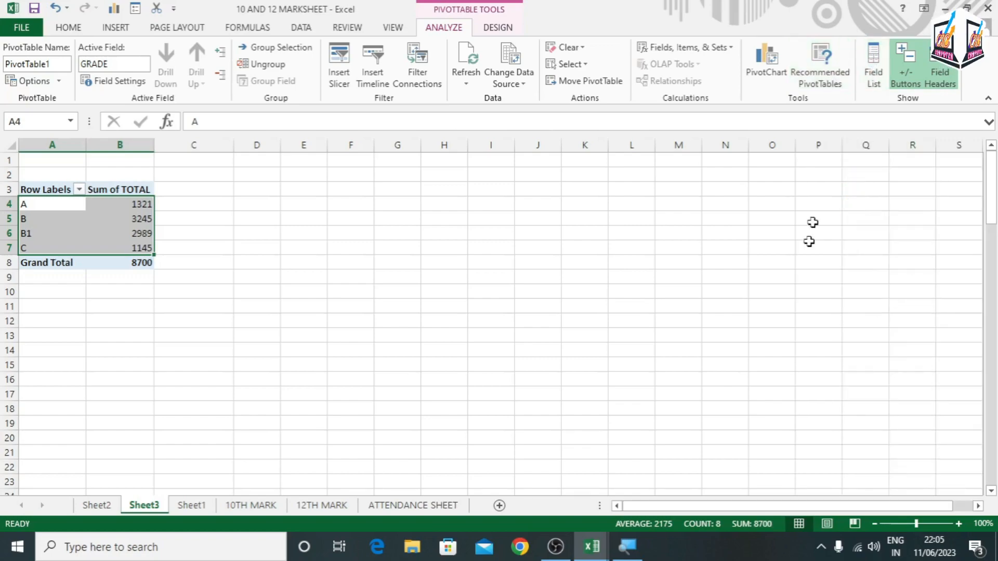
left_click(872, 53)
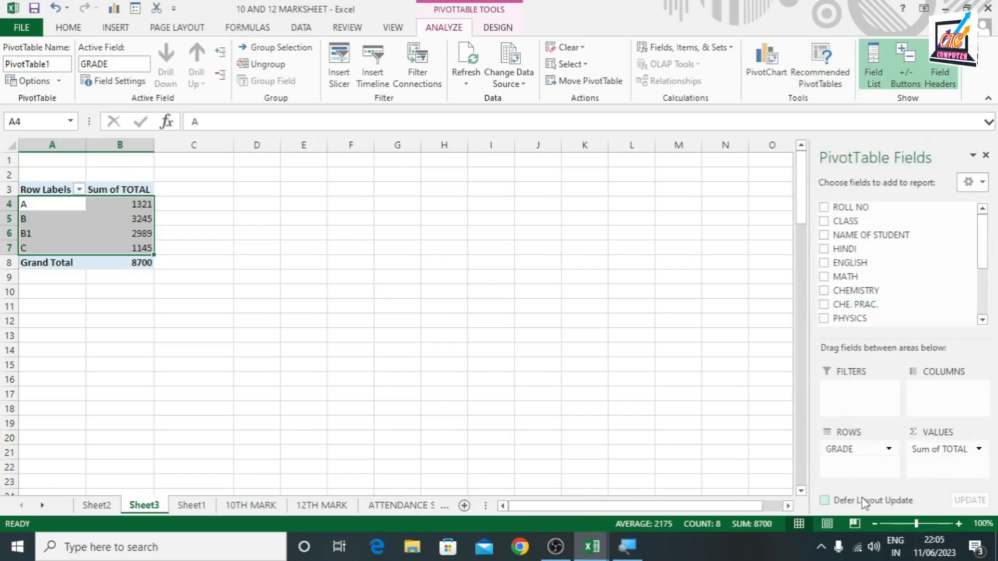
left_click(913, 61)
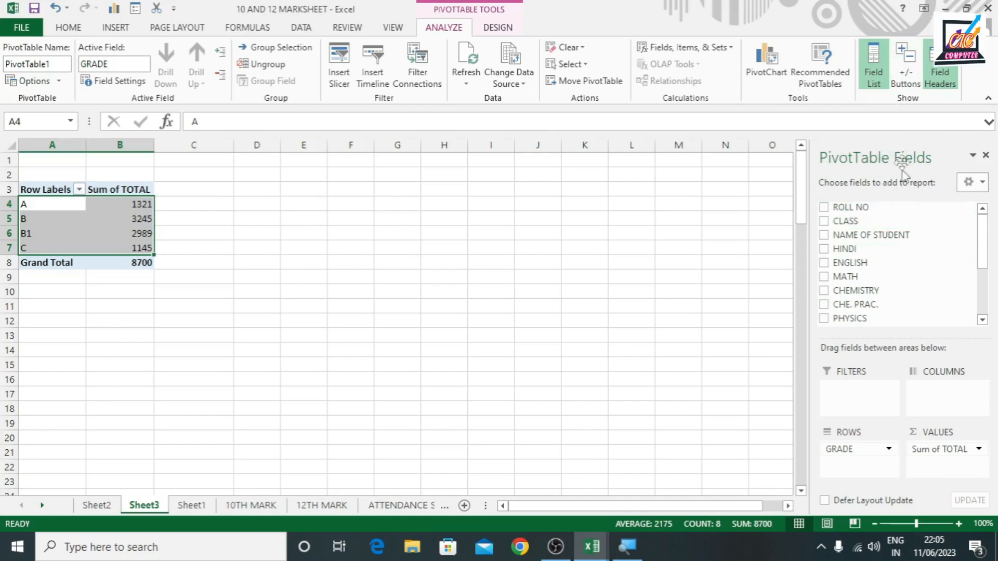
left_click(908, 74)
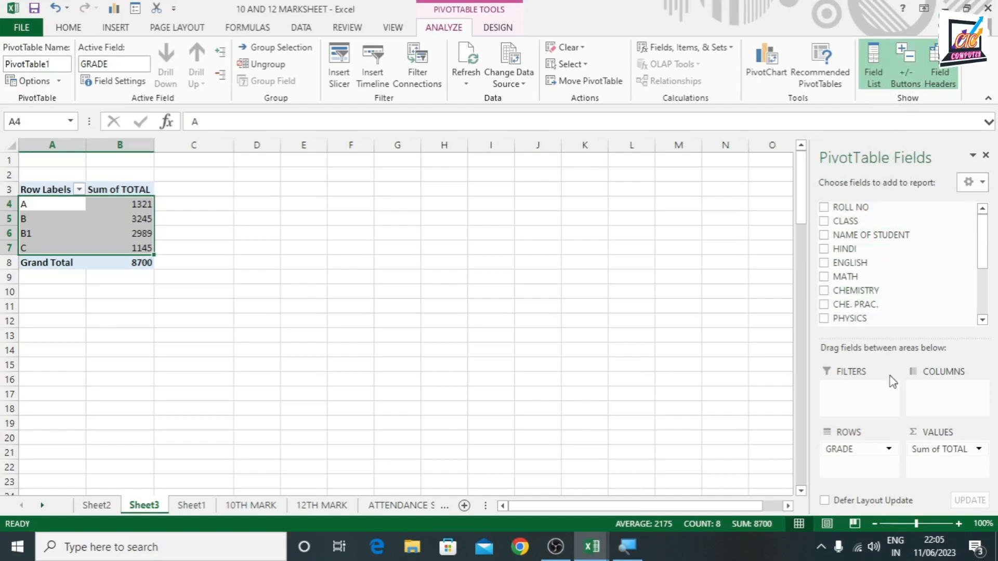
Turn the PivotTable's field headers off and back on
left_click(940, 76)
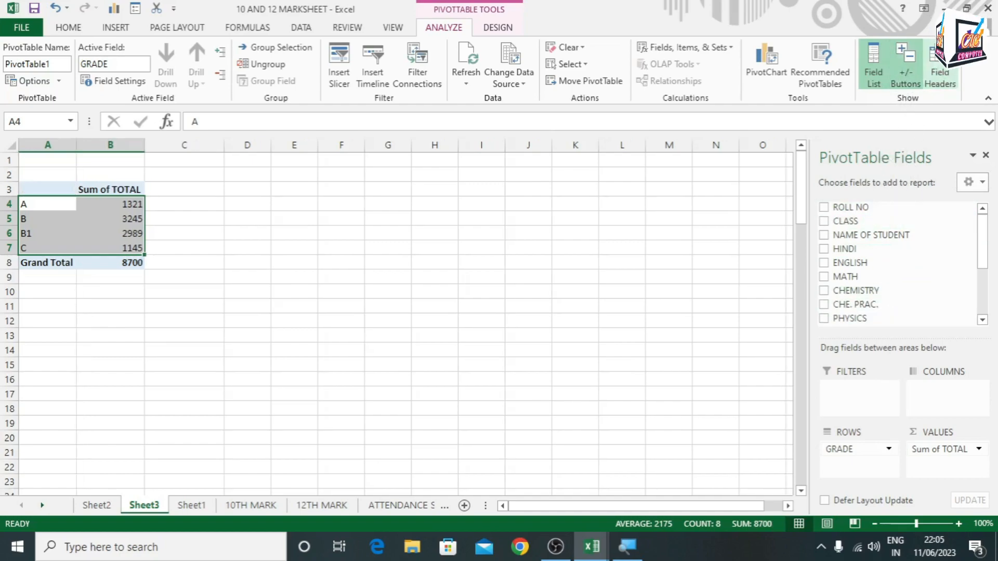
left_click(948, 66)
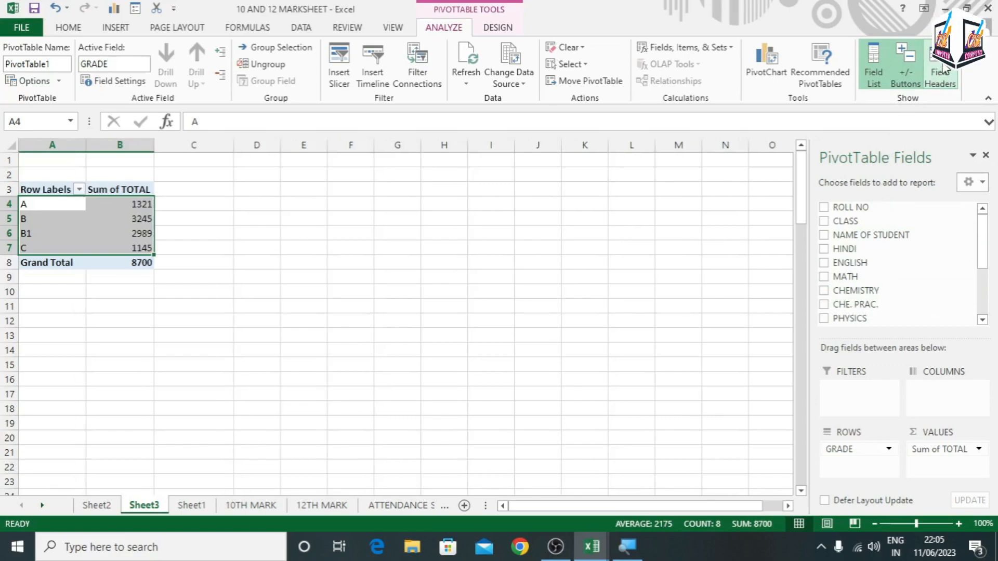
left_click(944, 66)
left_click(927, 66)
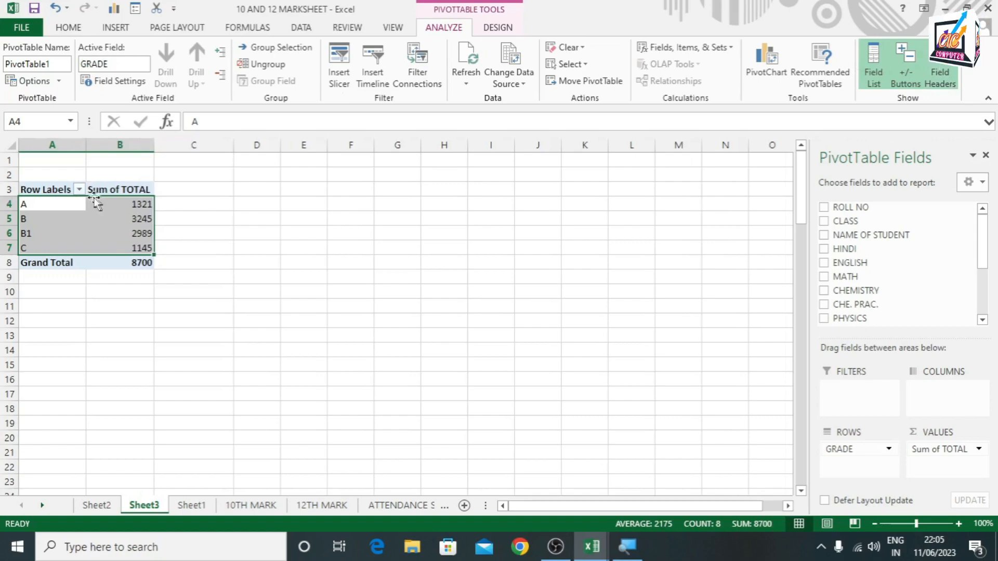
Check the grade chart on Sheet1 and the table insertion commands for the PivotTable on Sheet3
left_click(191, 505)
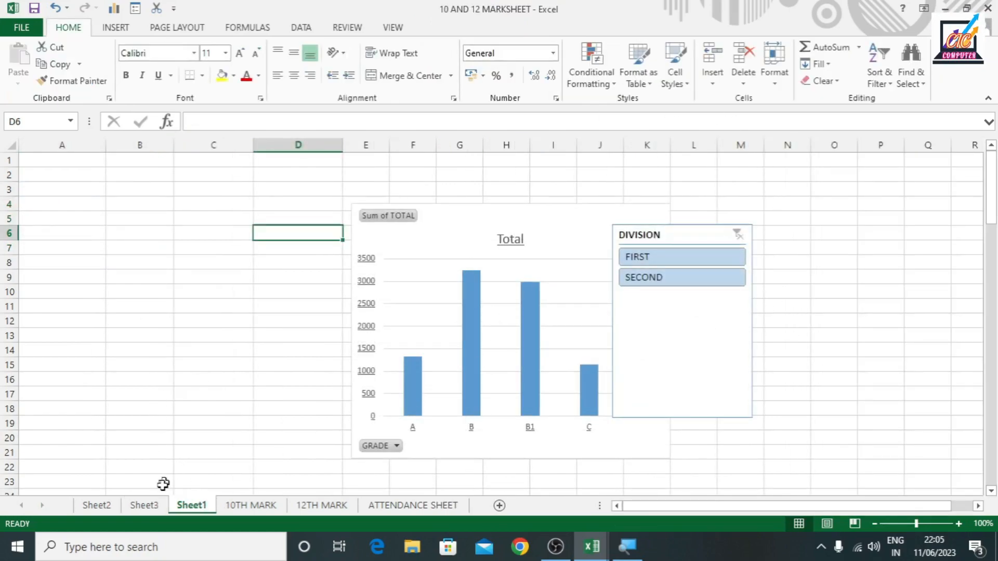
left_click(144, 505)
left_click(123, 27)
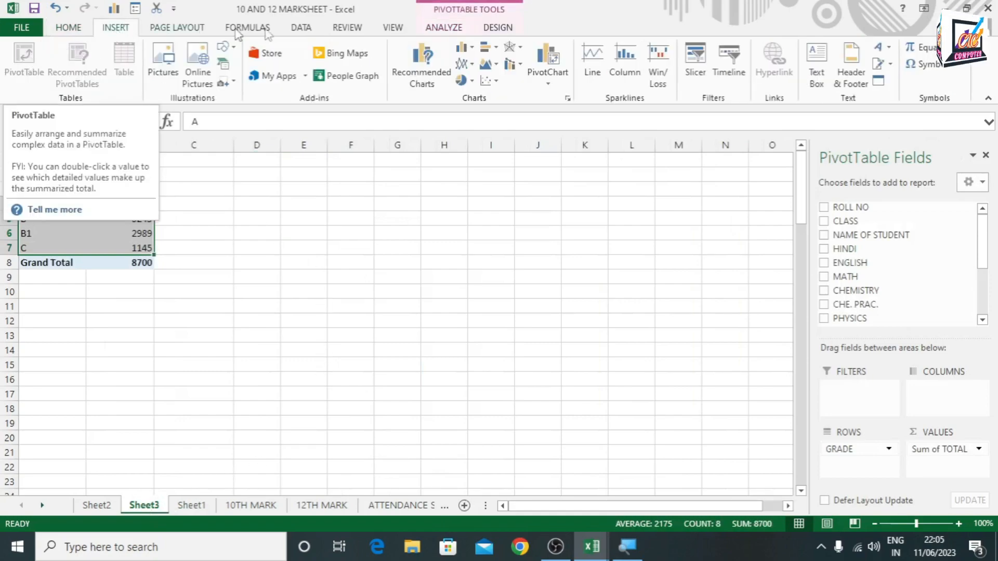
left_click(442, 31)
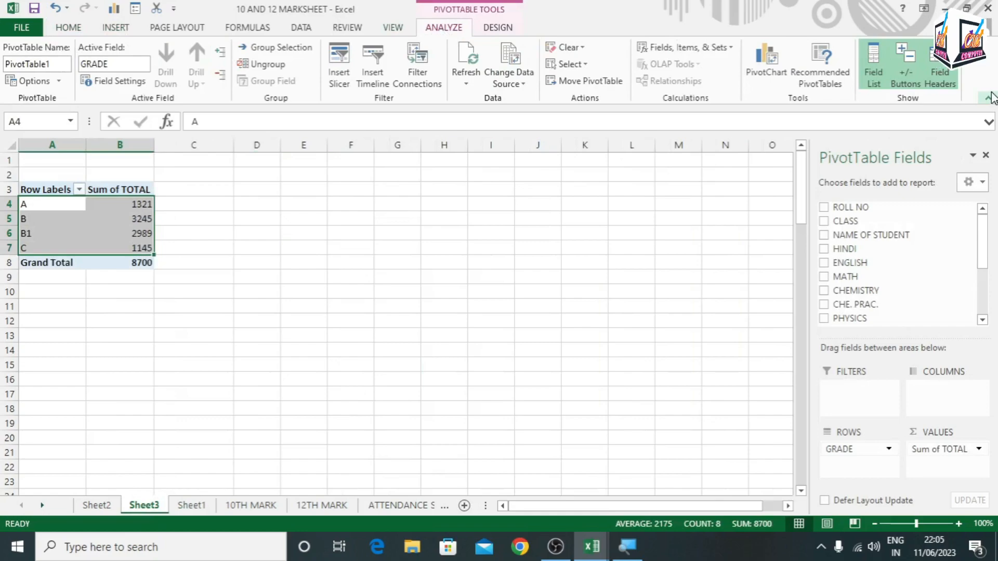
left_click(114, 29)
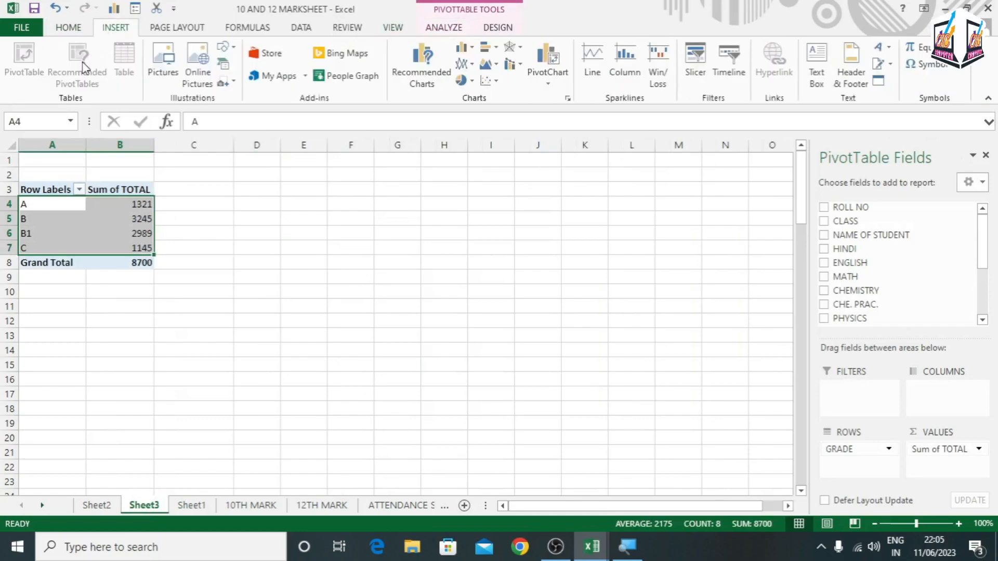
Select the marks data A1:T26 on the 10TH MARK sheet and preview its recommended PivotTables without inserting one
left_click(251, 506)
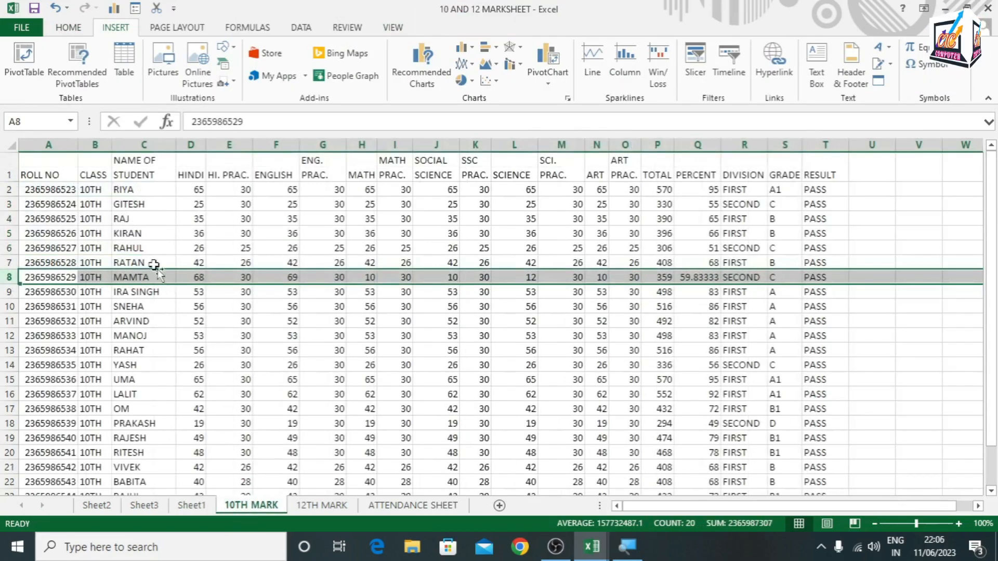
left_click(132, 218)
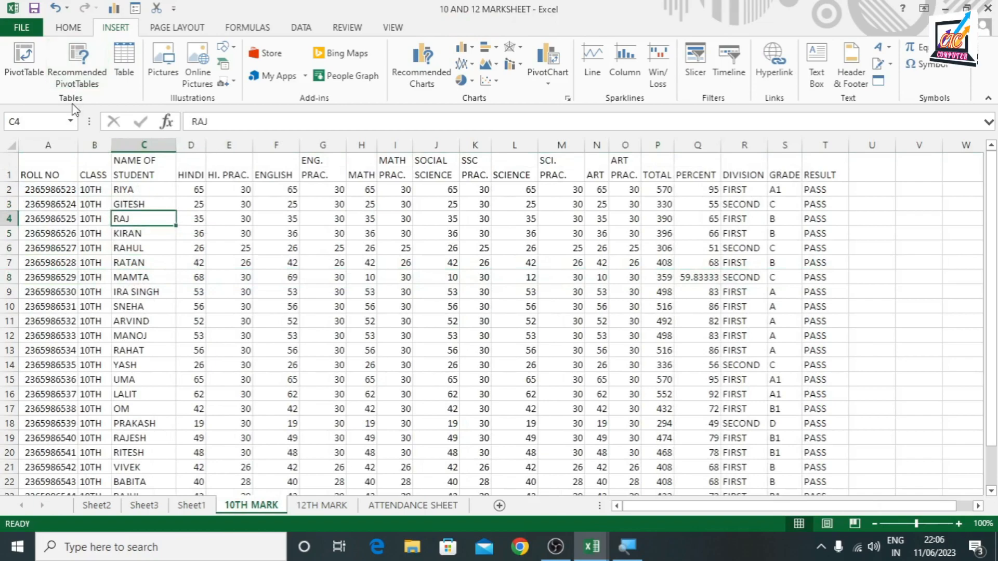
left_click_drag(37, 166, 799, 447)
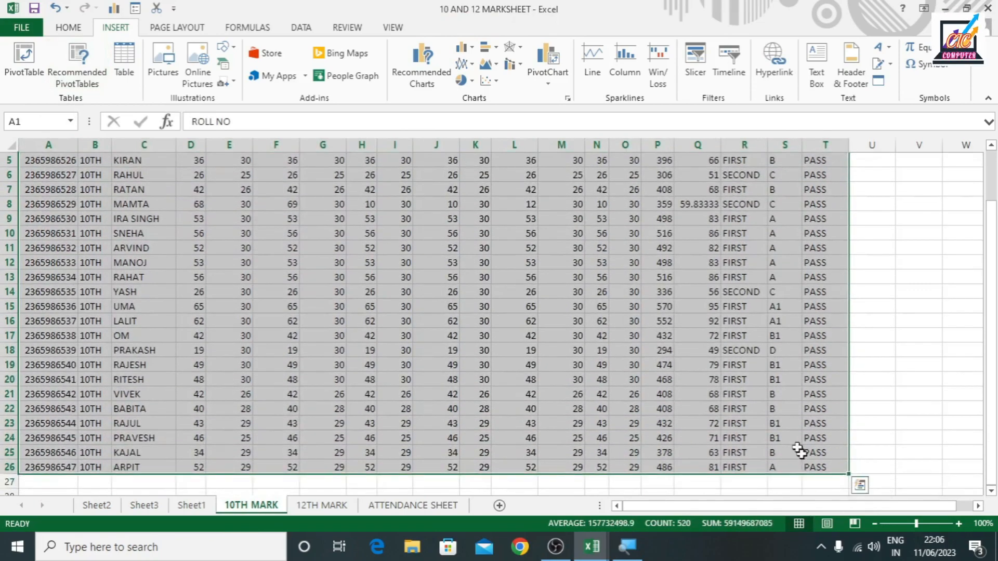
left_click(63, 52)
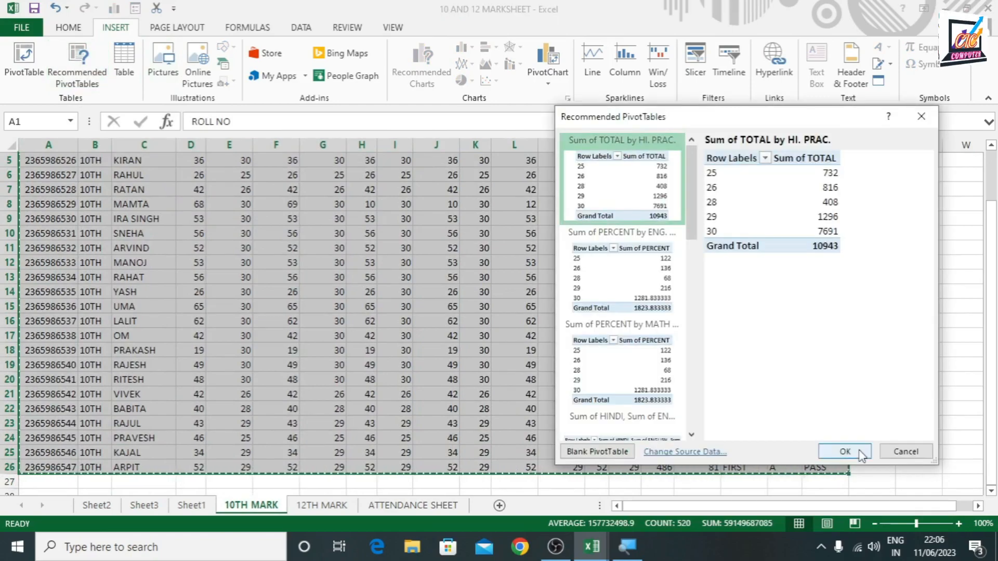
left_click(907, 452)
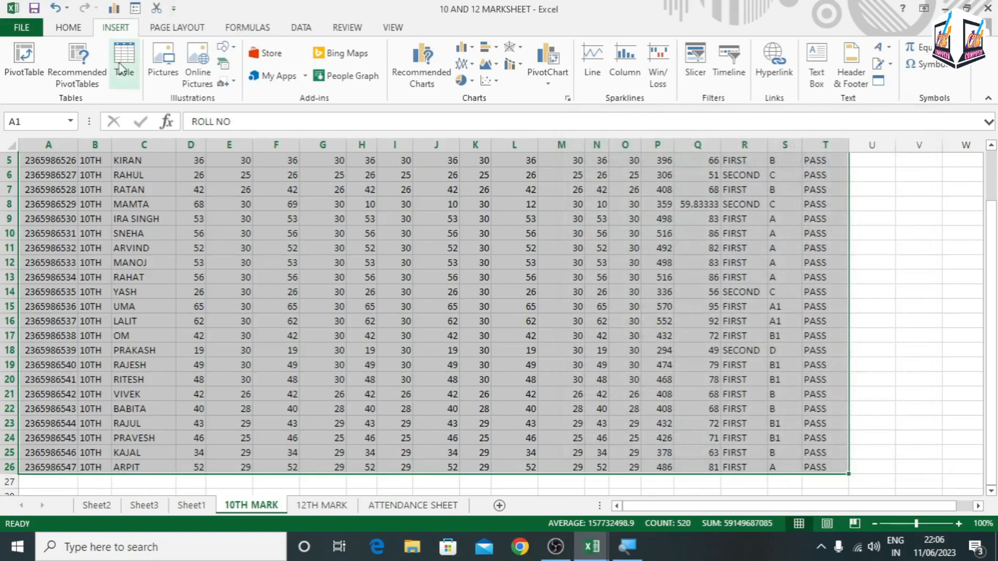
scroll(510, 318, "up", 2)
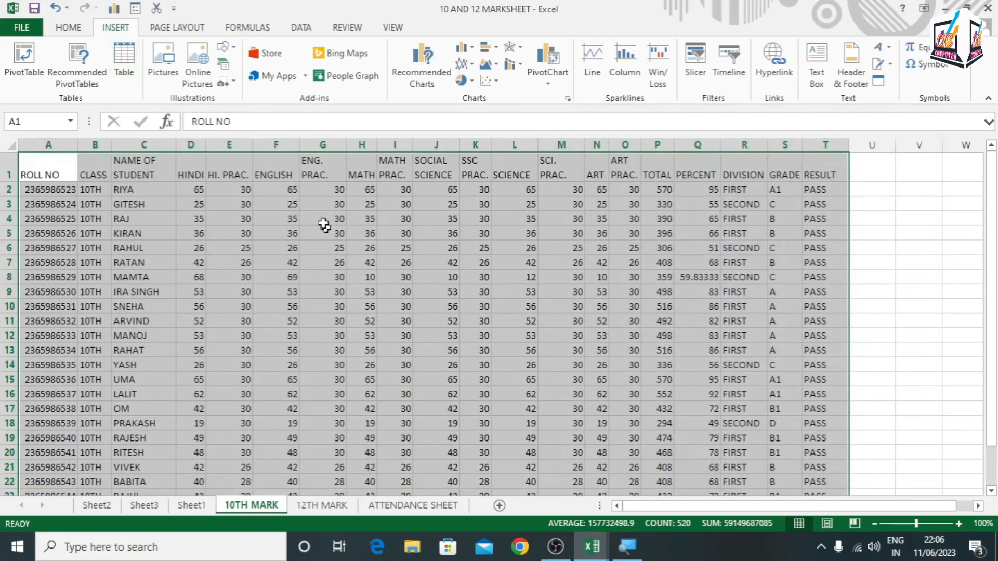
Convert the selected marks data A1:T26 on the 10TH MARK sheet into a table with headers
left_click(129, 61)
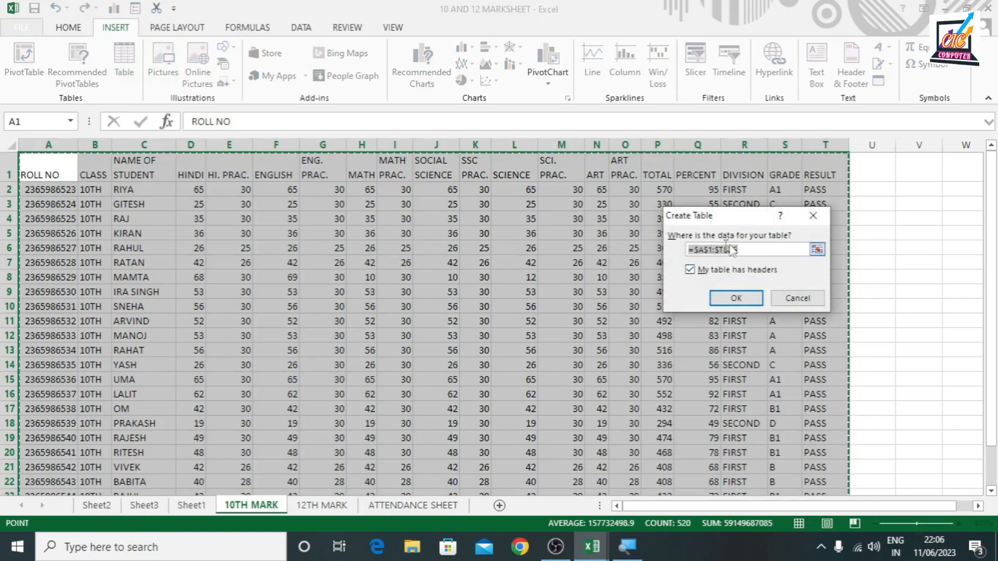
left_click(735, 298)
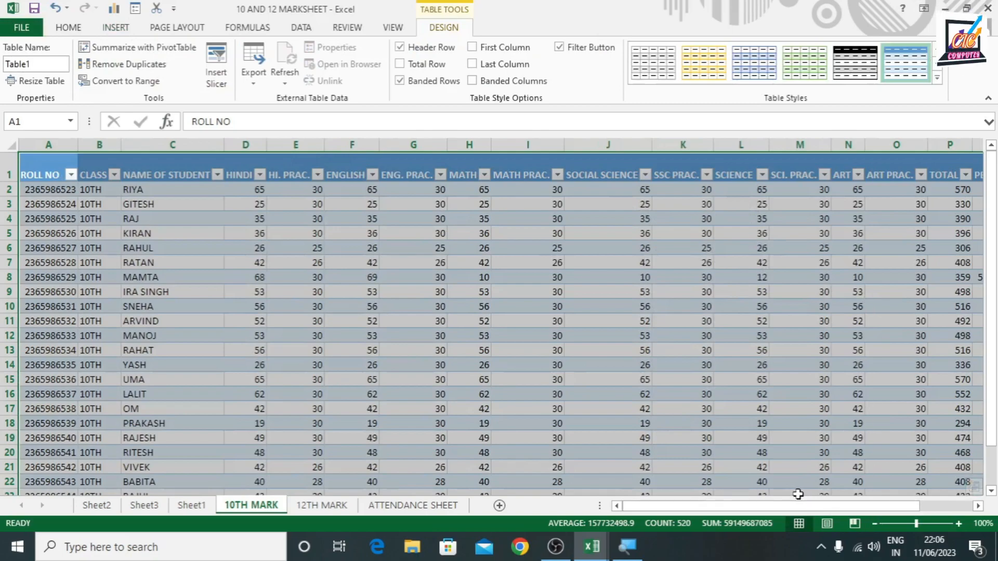
Filter the table's GRADE column to show only grade A
left_click_drag(797, 506, 851, 505)
left_click(906, 321)
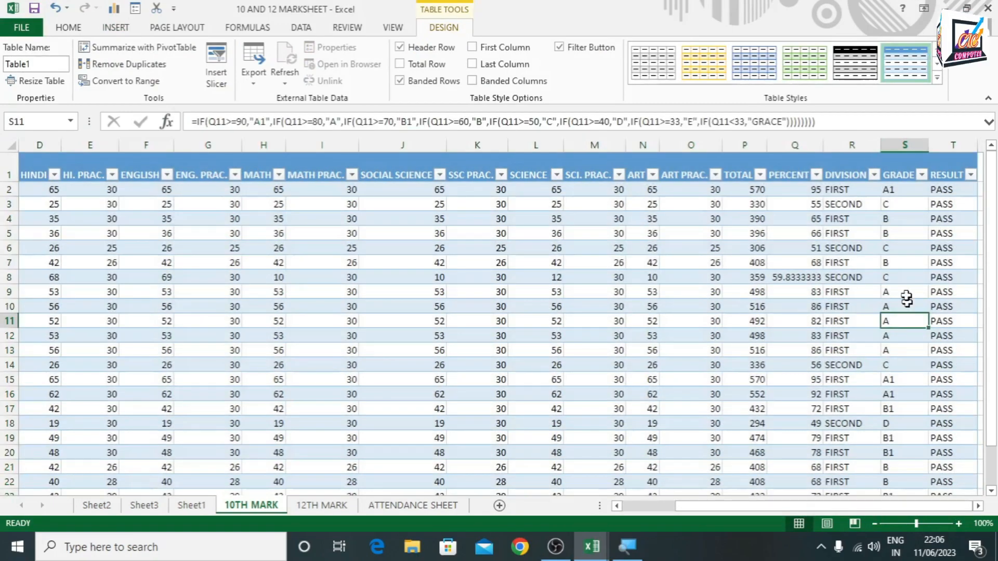
left_click(919, 178)
left_click(921, 175)
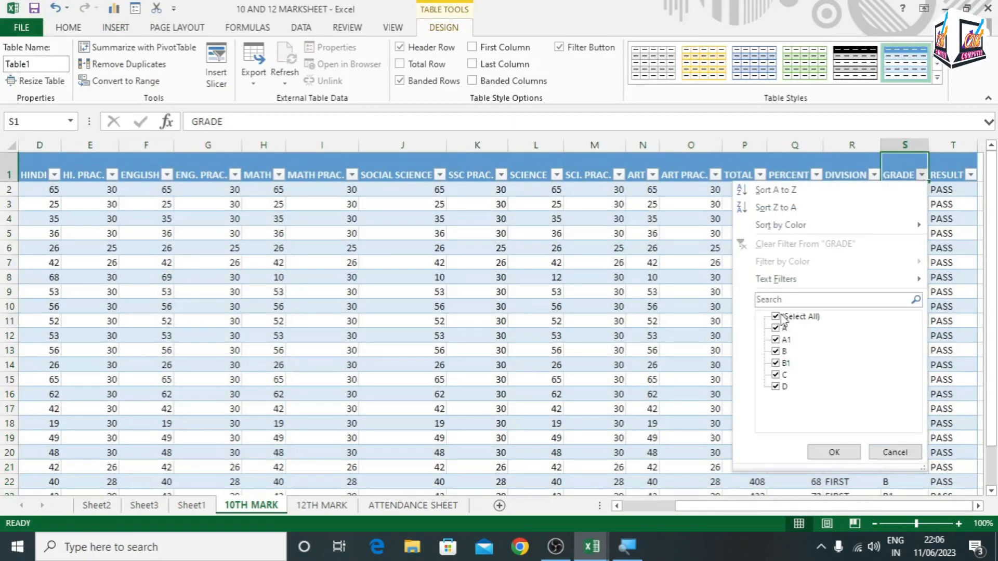
left_click(775, 315)
left_click(775, 327)
left_click(827, 453)
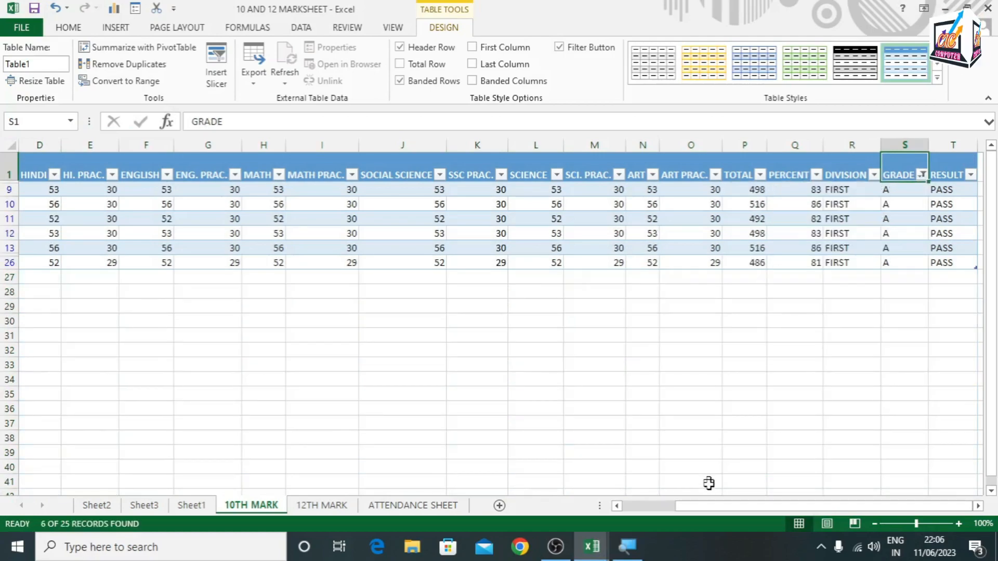
Change the GRADE column filter to show only grade A1
key("alt+Down")
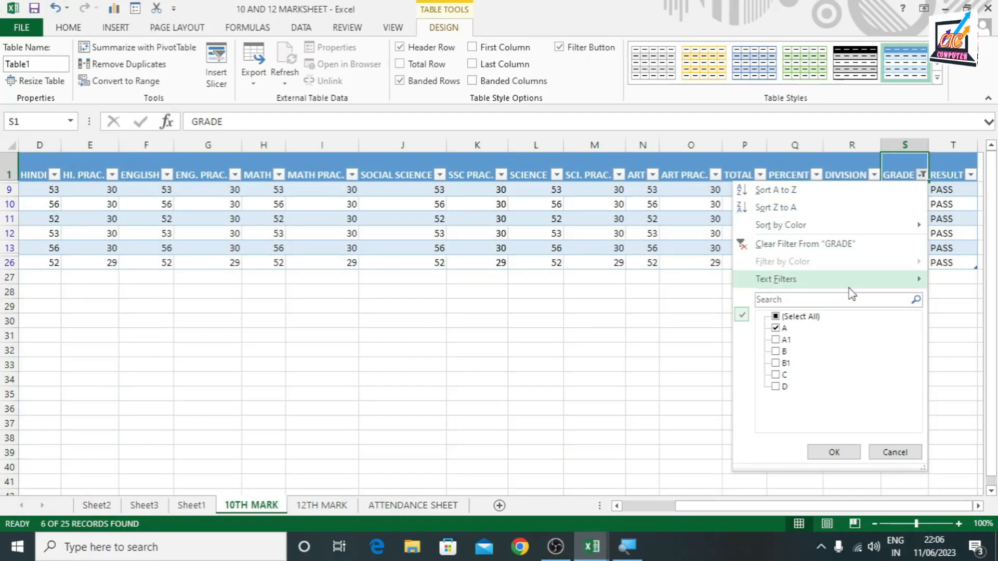
left_click(776, 328)
left_click(775, 339)
left_click(848, 450)
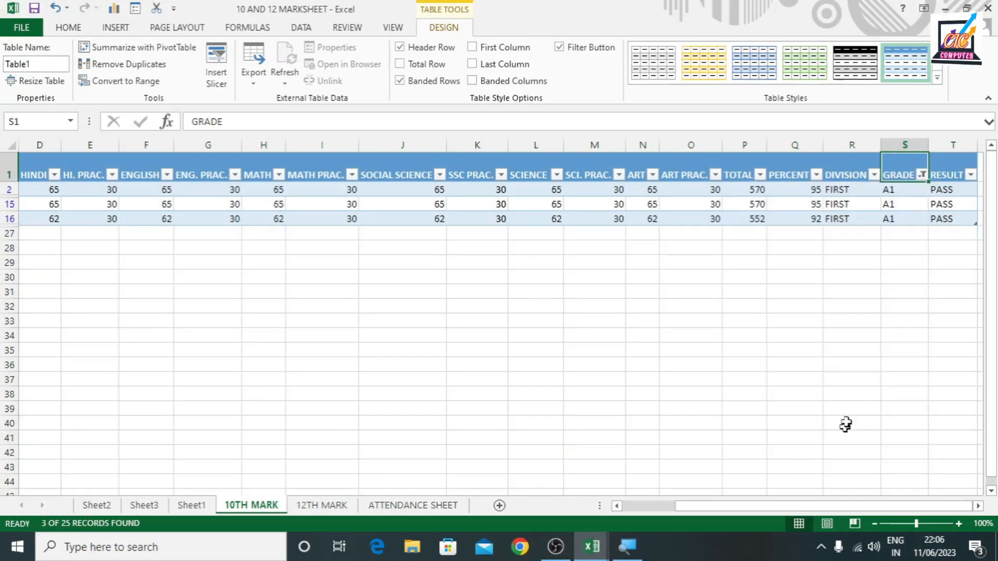
Reselect all grades in the GRADE column filter to show every student again
left_click(921, 175)
left_click(775, 316)
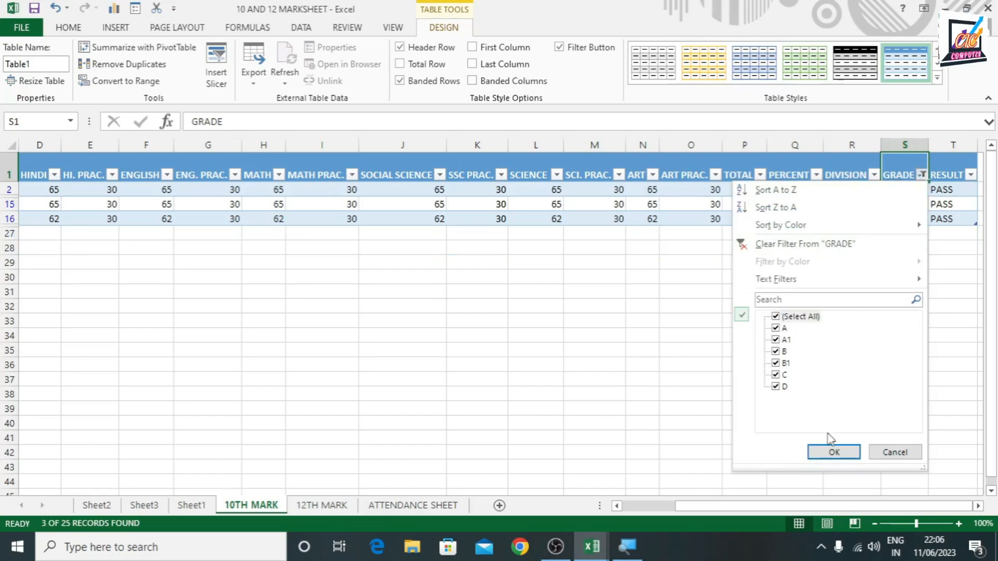
left_click(833, 453)
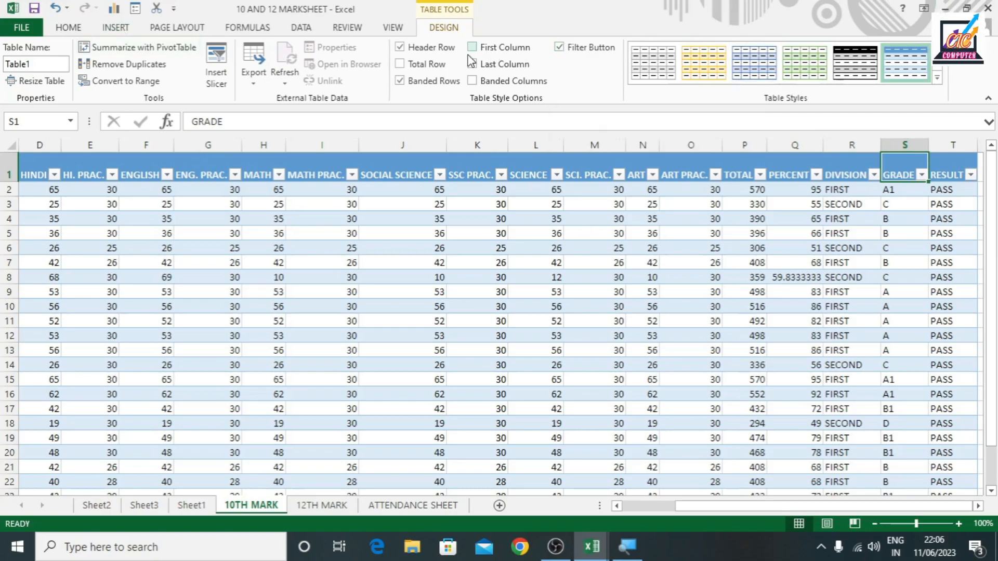
Try to rename the new marks table to "10th"
left_click(114, 31)
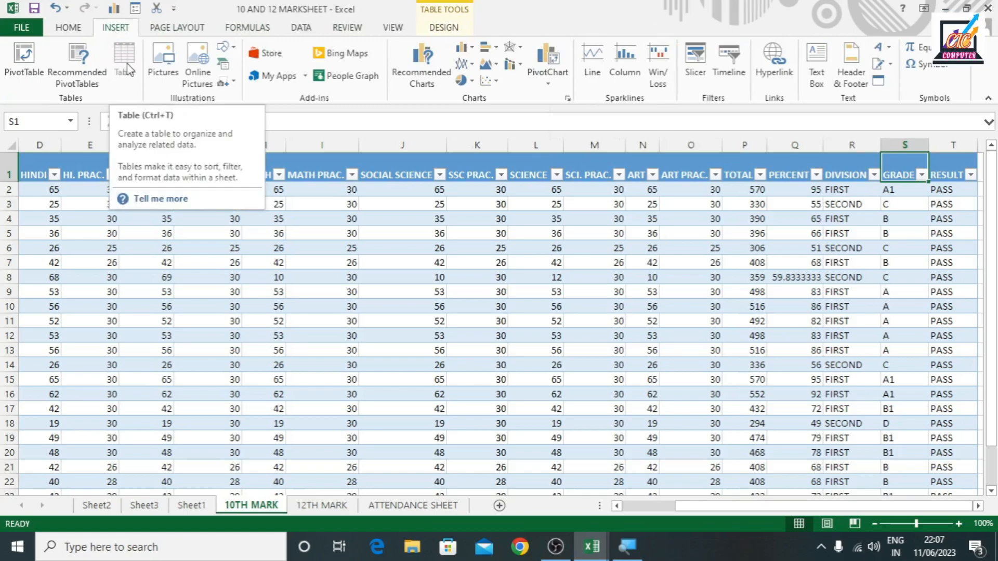
left_click(447, 29)
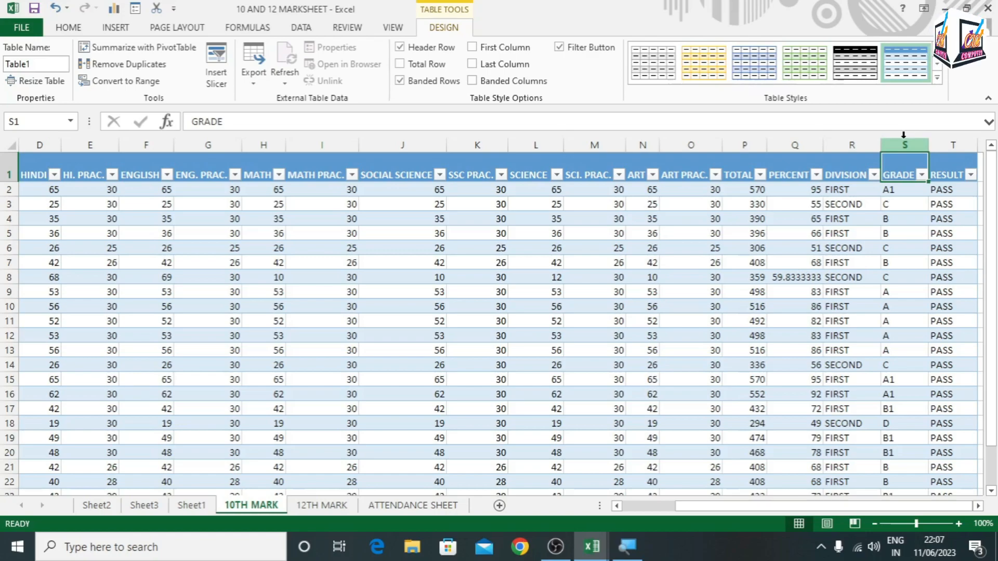
left_click(37, 64)
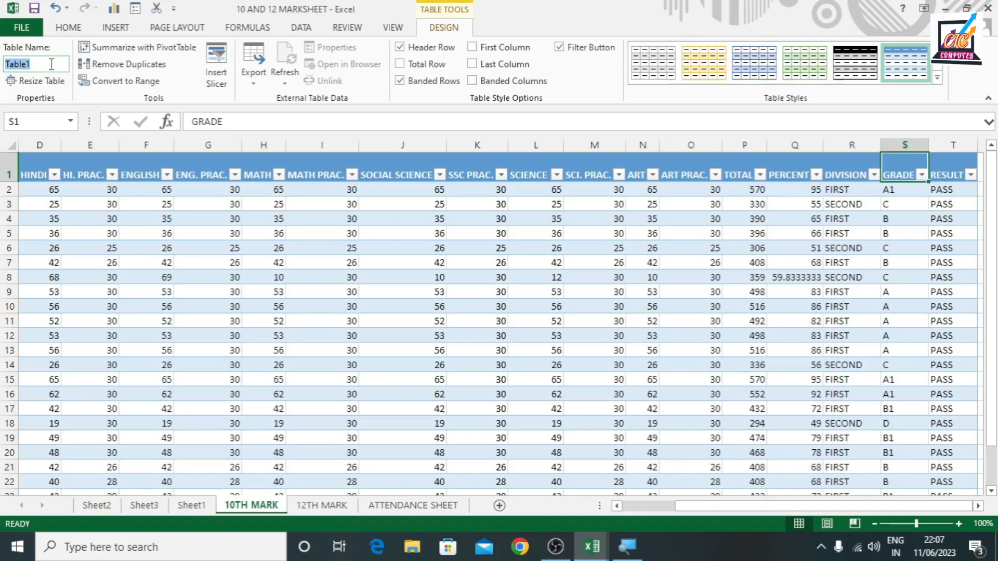
type("10th")
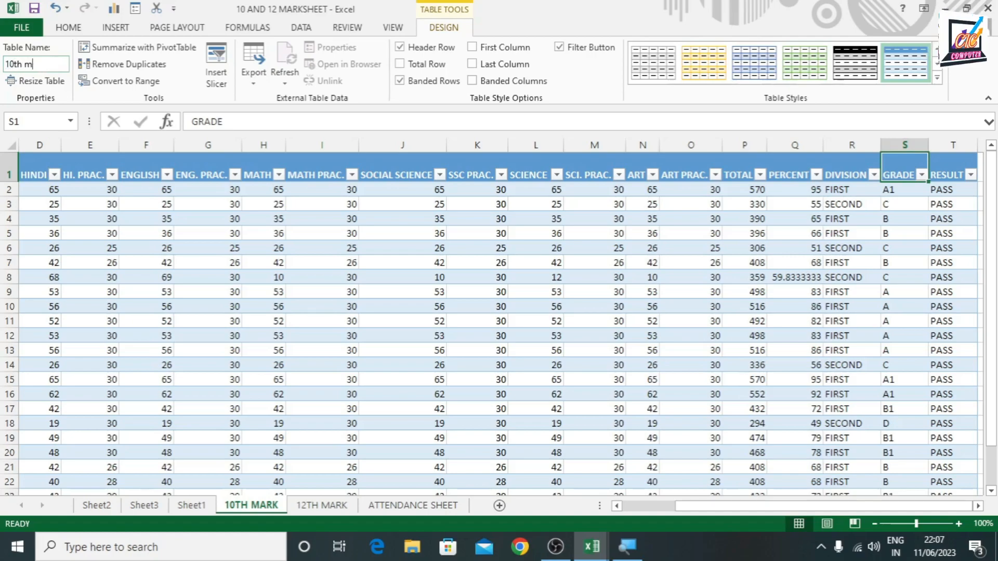
key("Return")
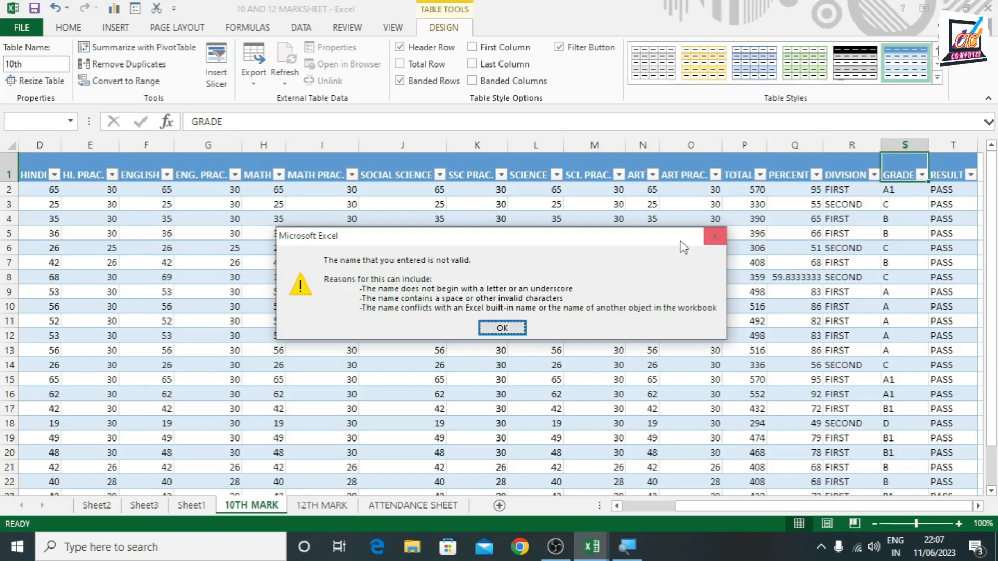
left_click(509, 327)
left_click(36, 66)
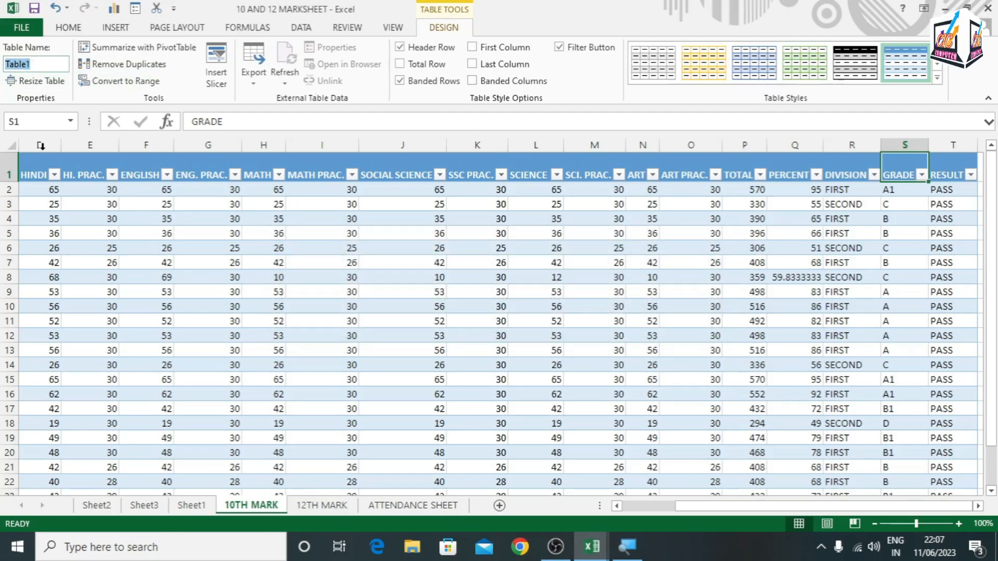
left_click(35, 62)
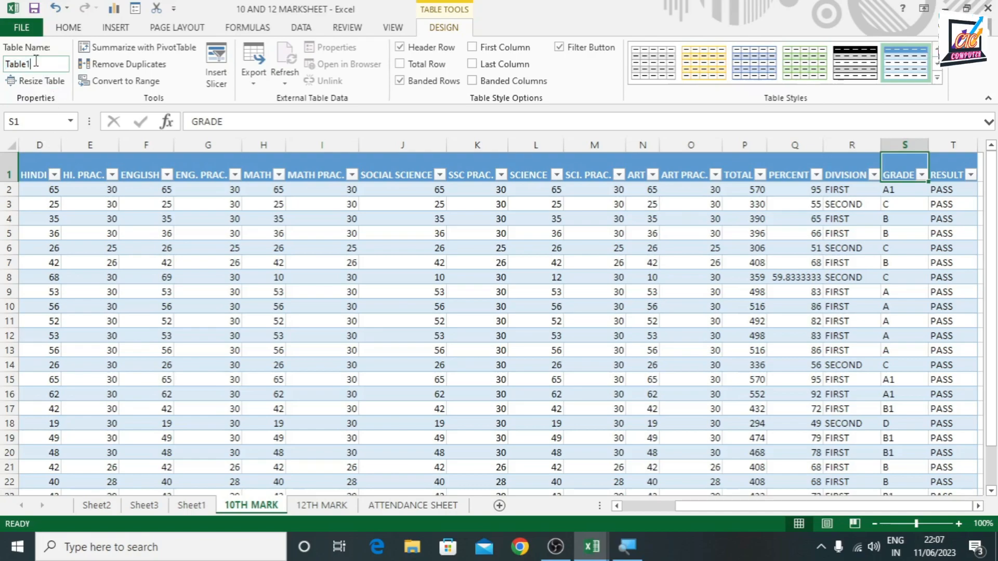
Resize the marks table to the range A1:T24
left_click(50, 86)
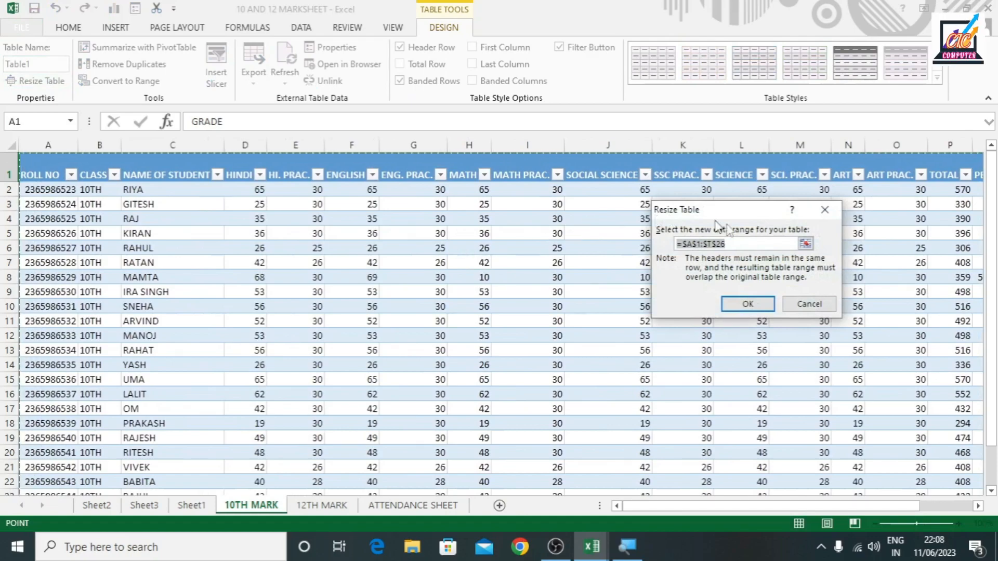
left_click_drag(719, 503, 860, 506)
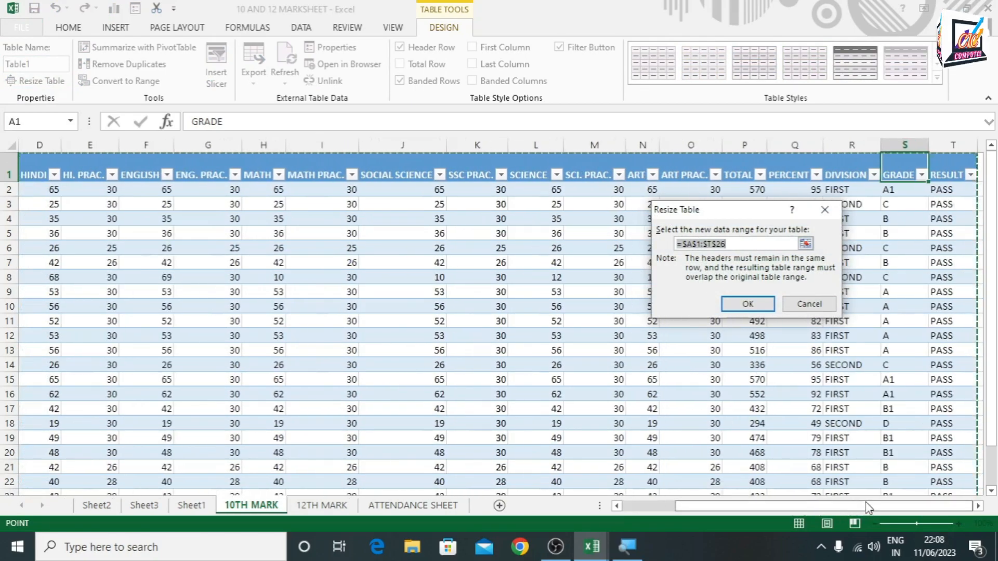
left_click(730, 244)
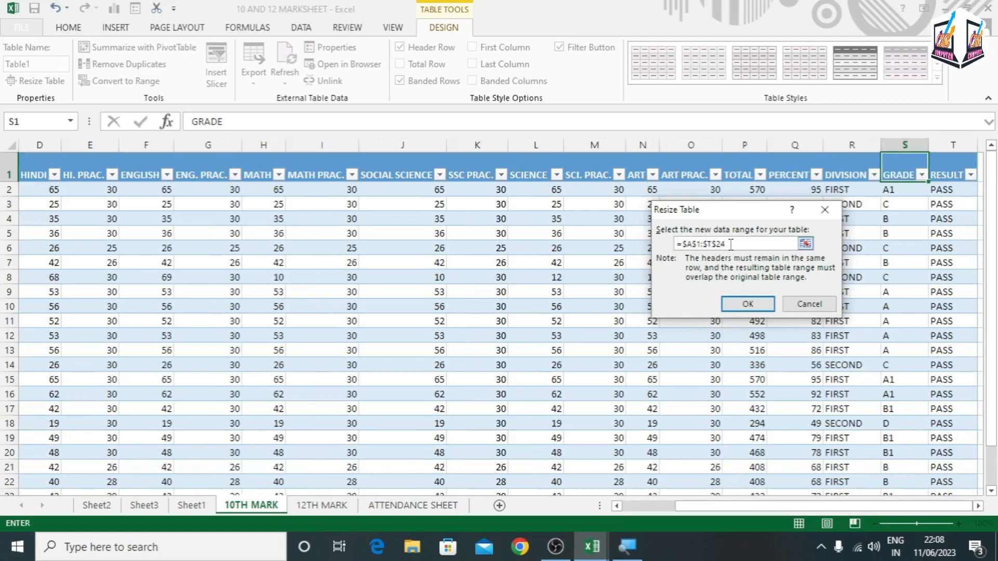
left_click(747, 303)
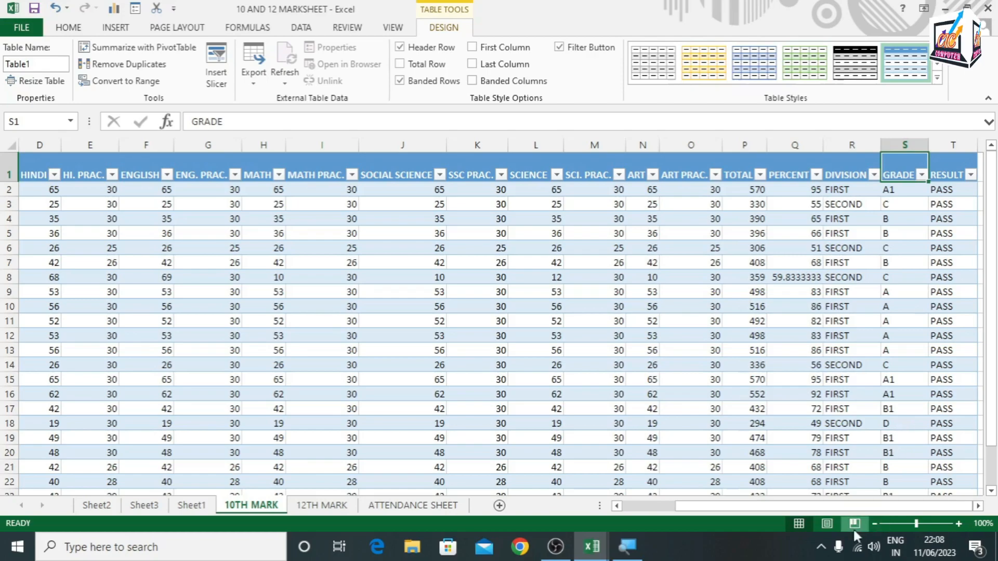
Resize the marks table to the range A1:T26
left_click(908, 204)
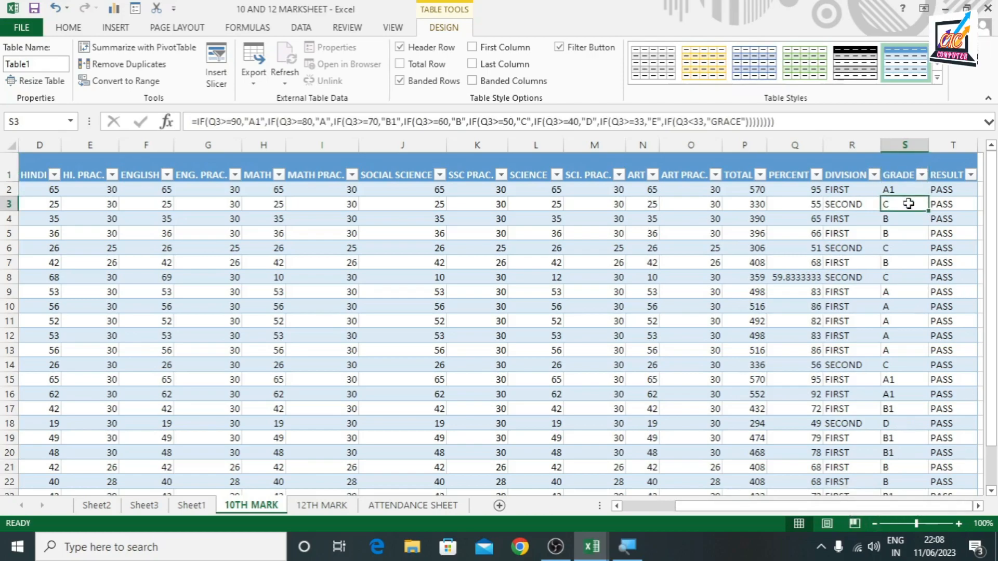
left_click(37, 80)
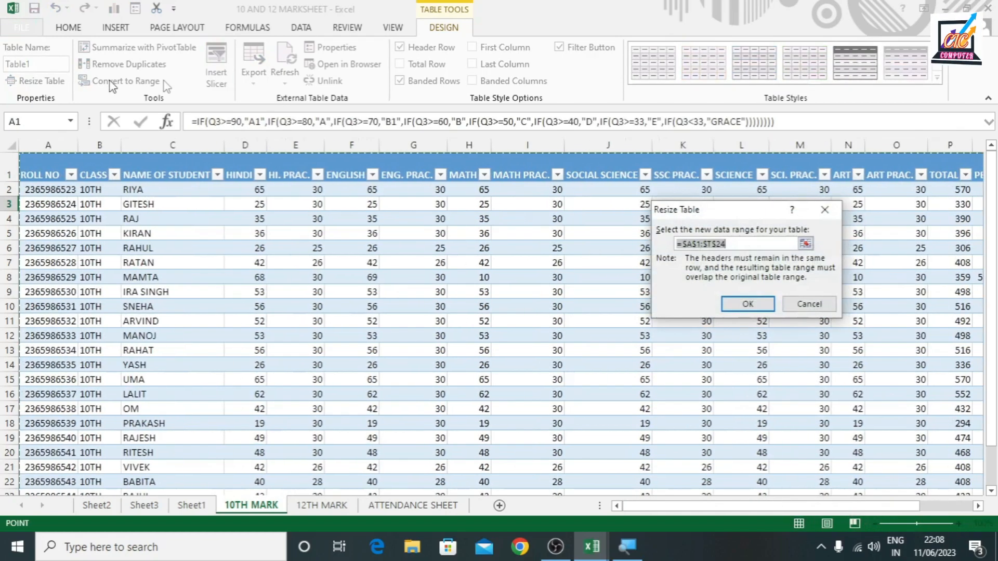
left_click_drag(895, 506, 968, 505)
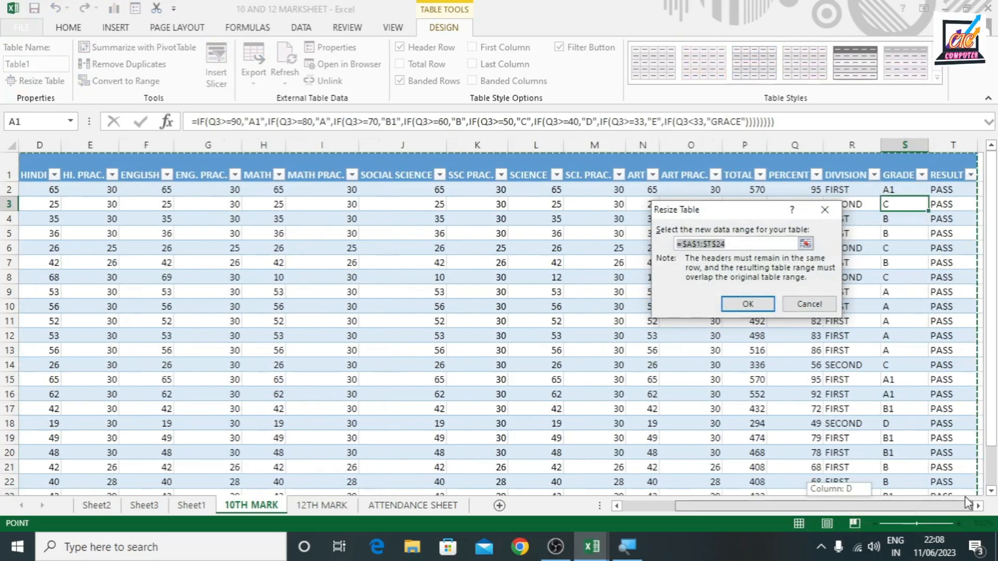
left_click(737, 244)
left_click(736, 244)
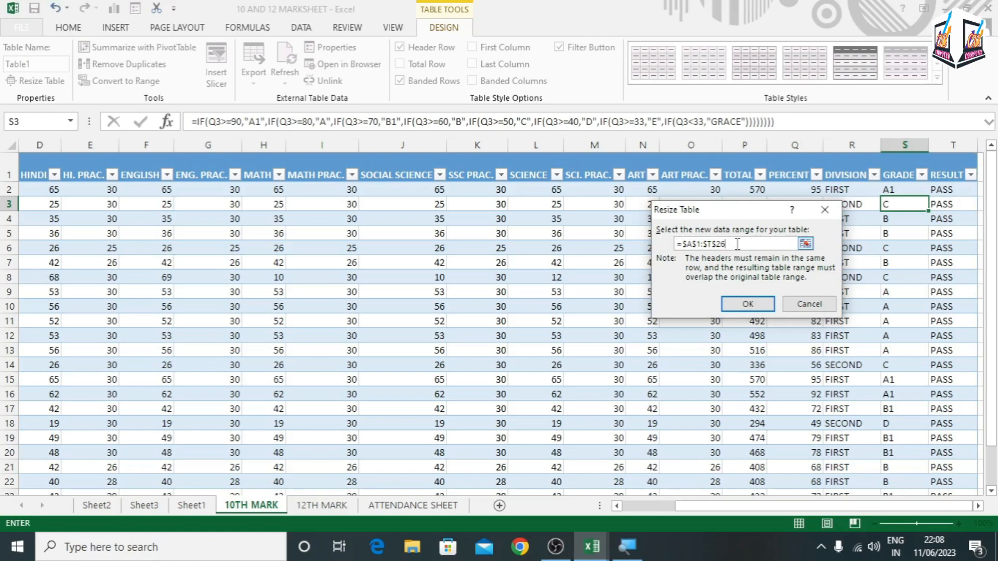
key("Return")
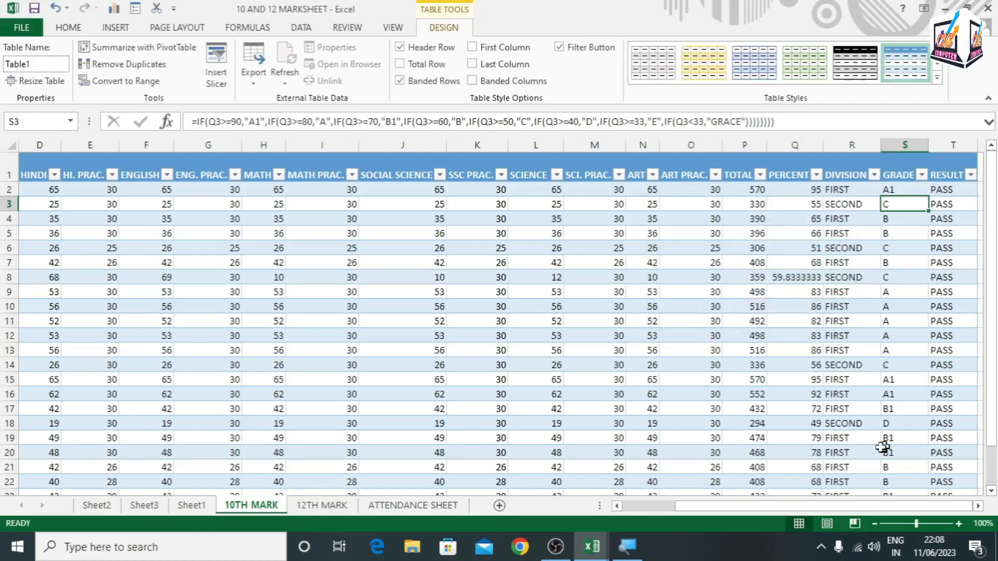
Summarize the marks table Table1 with a PivotTable placed on a new worksheet
left_click(894, 351)
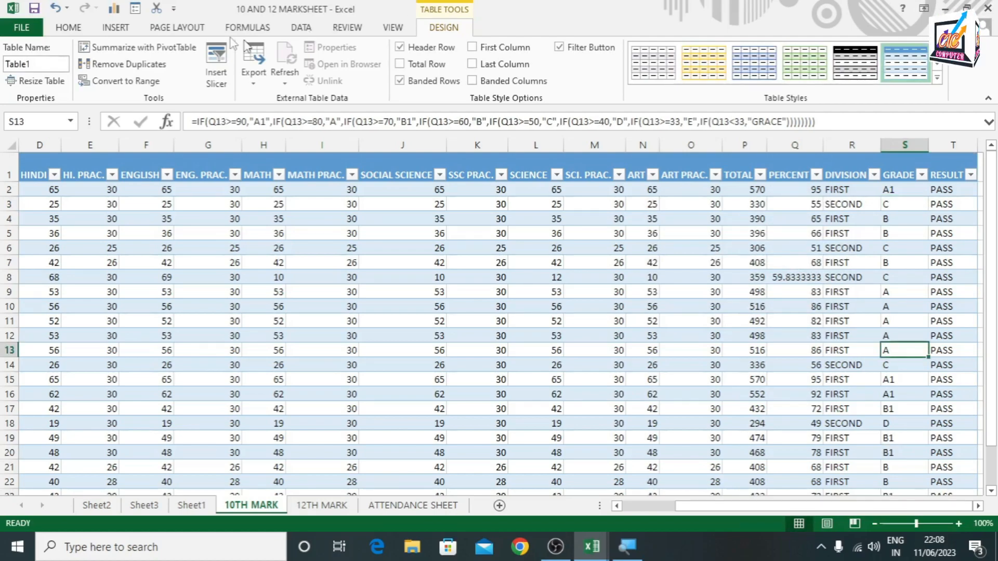
left_click(127, 51)
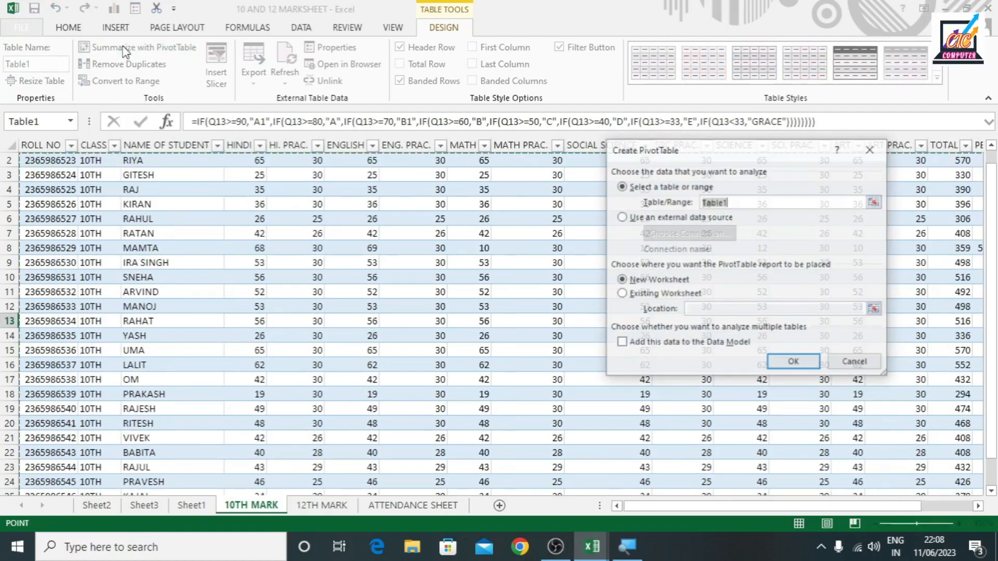
key("Return")
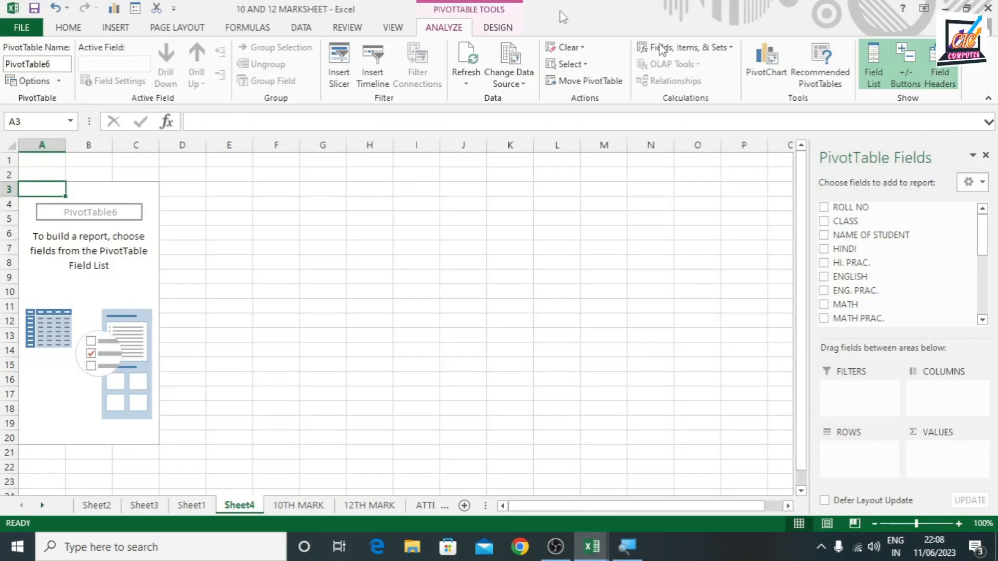